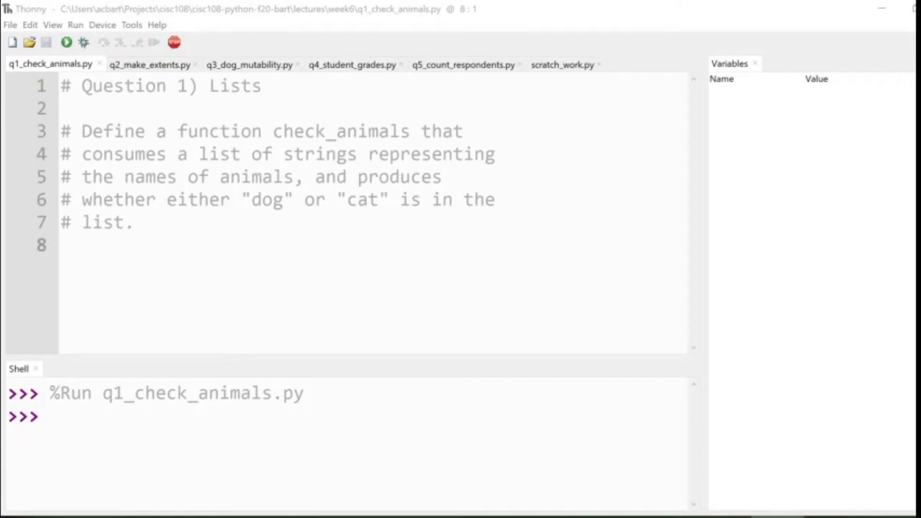
# Switch to the Thonny editor to begin an empty list on blank line 8.
pyautogui.hotkey('alt', 'Tab')
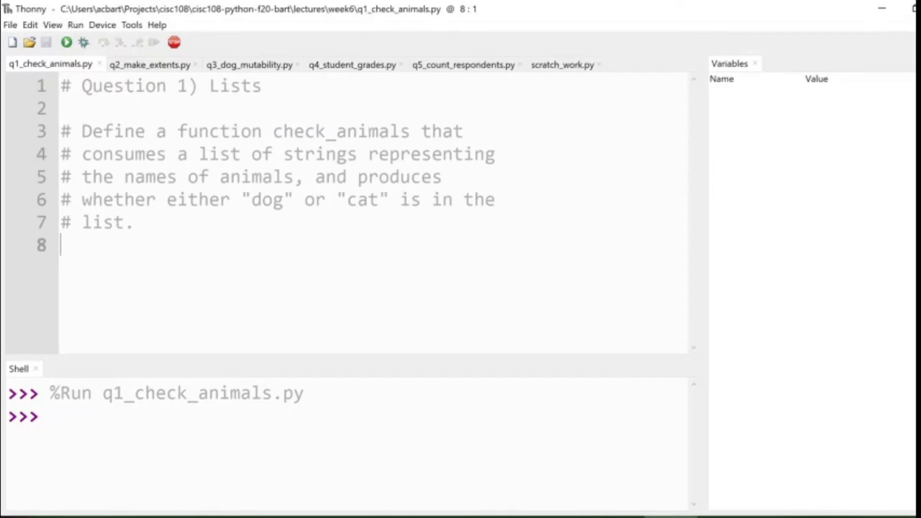
pyautogui.write('[')
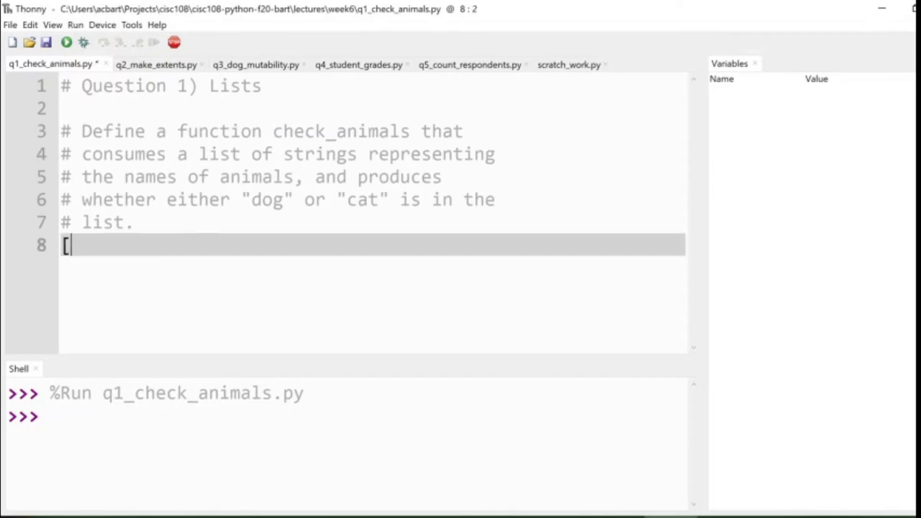
pyautogui.write(']')
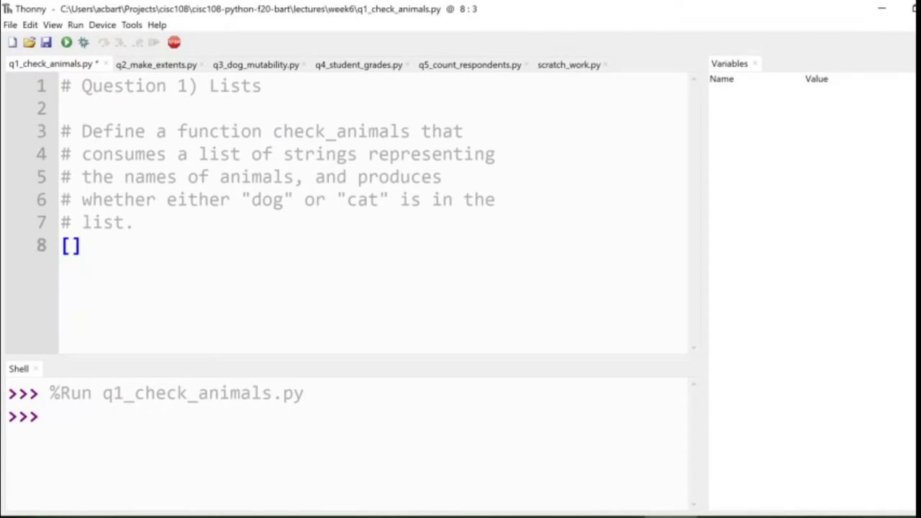
# Move the empty list [] from line 8 into the shell and evaluate it.
pyautogui.hotkey('shift', 'Home')
pyautogui.hotkey('ctrl', 'x')
pyautogui.click(101, 448)
pyautogui.hotkey('ctrl', 'v')
pyautogui.press('Return')
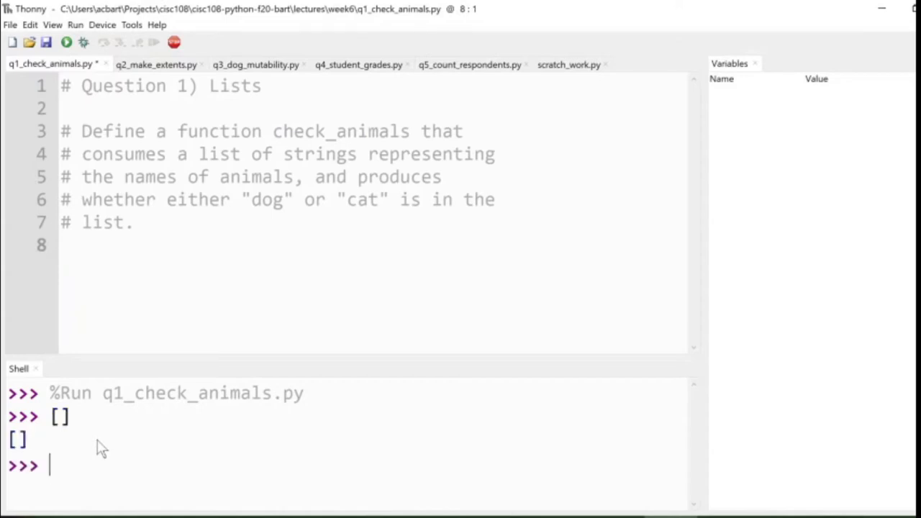
pyautogui.write('[]')
pyautogui.write('5, 3, 2, 4, 5')
# Evaluate a five-number list, a four-number list and an eleven-number list using shell history edits.
pyautogui.press('BackSpace')
pyautogui.write('3')
pyautogui.press('Return')
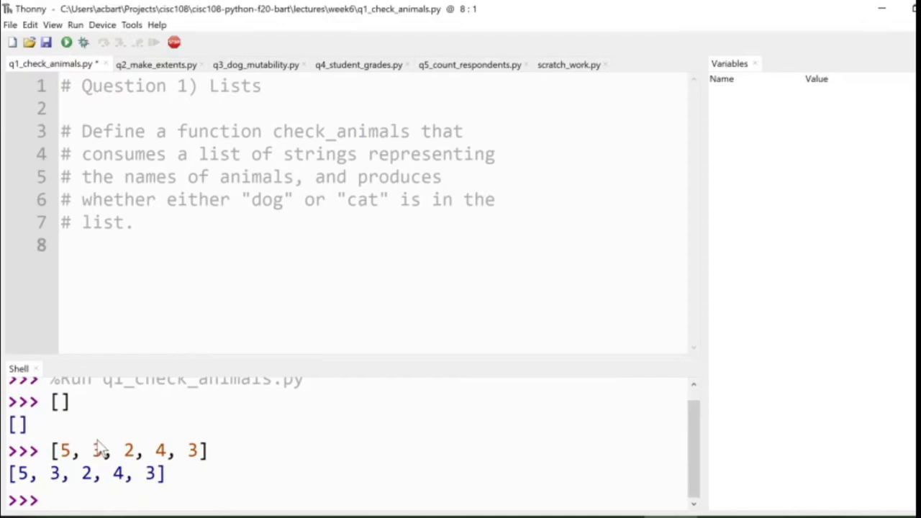
pyautogui.press('Up')
pyautogui.press('Left')
pyautogui.press('BackSpace')
pyautogui.press('BackSpace')
pyautogui.press('BackSpace')
pyautogui.press('Return')
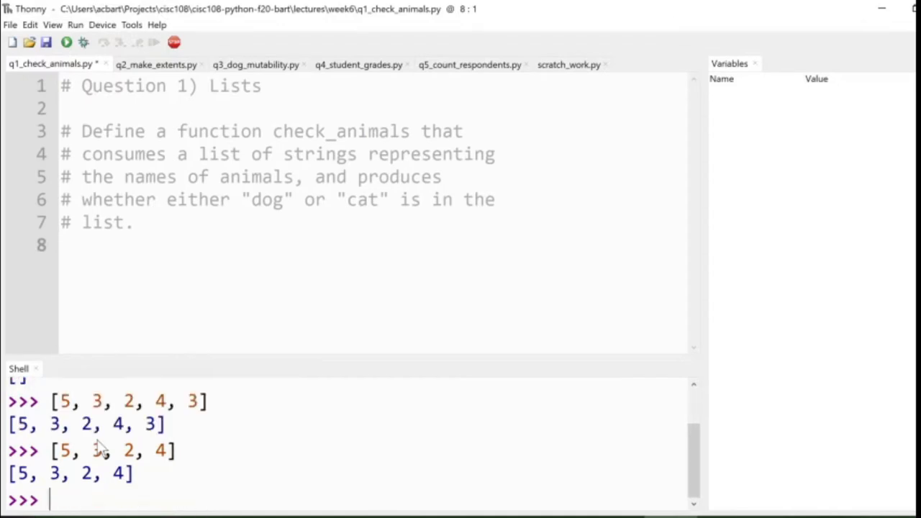
pyautogui.press('Up')
pyautogui.write(', 7, 3, 2, 1, ')
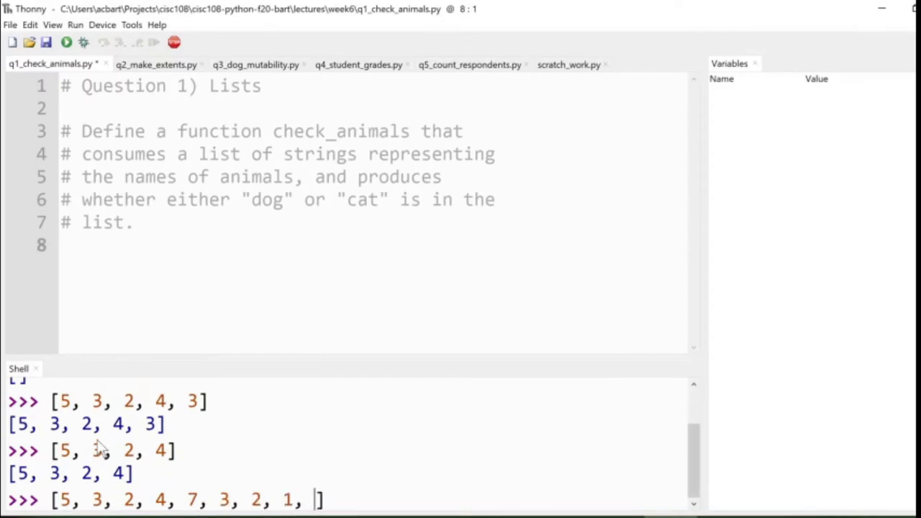
pyautogui.write('3, 4, 2')
pyautogui.press('Return')
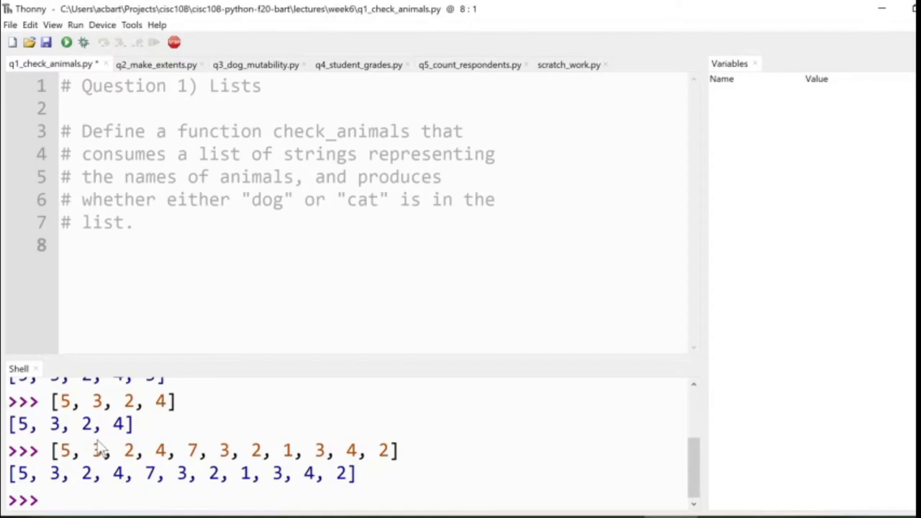
pyautogui.write('["')
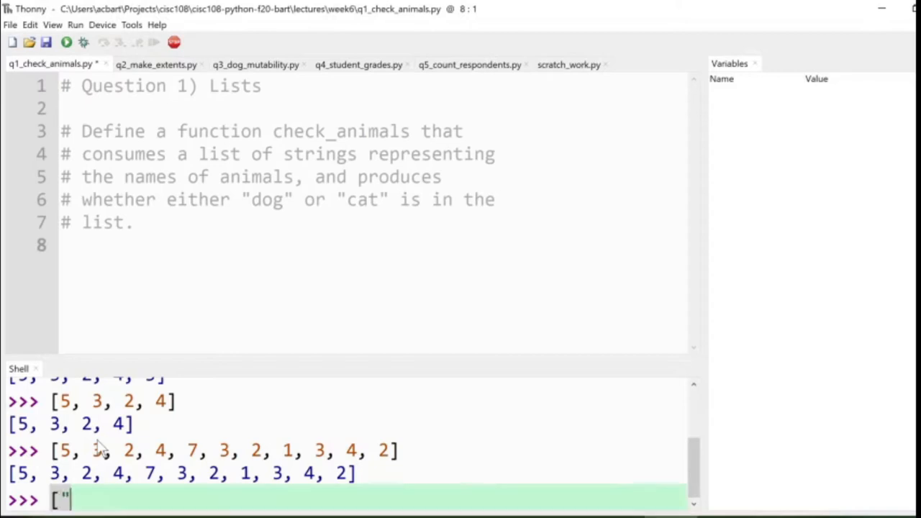
pyautogui.write('gerbil", "hamster",')
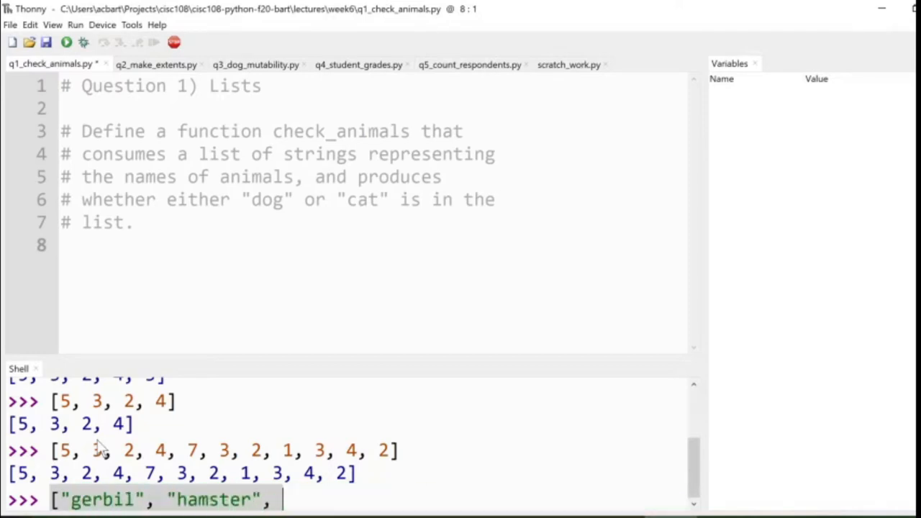
pyautogui.write(' "snake", "dog"]')
# Evaluate the four-animal list in the shell and store it as animals.
pyautogui.press('Return')
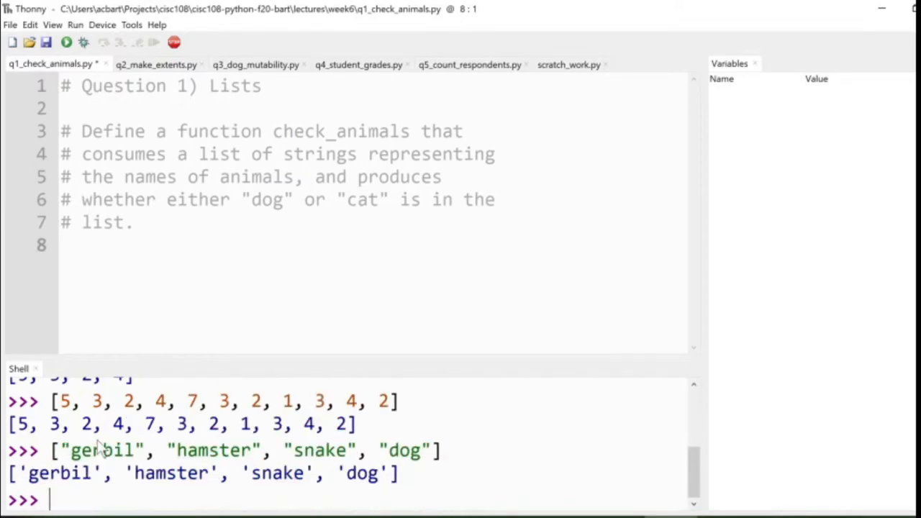
pyautogui.moveTo(60, 451); pyautogui.dragTo(137, 451)
pyautogui.click(186, 452)
pyautogui.doubleClick(215, 451)
pyautogui.doubleClick(317, 452)
pyautogui.click(400, 452)
pyautogui.click(263, 512)
pyautogui.press('Up')
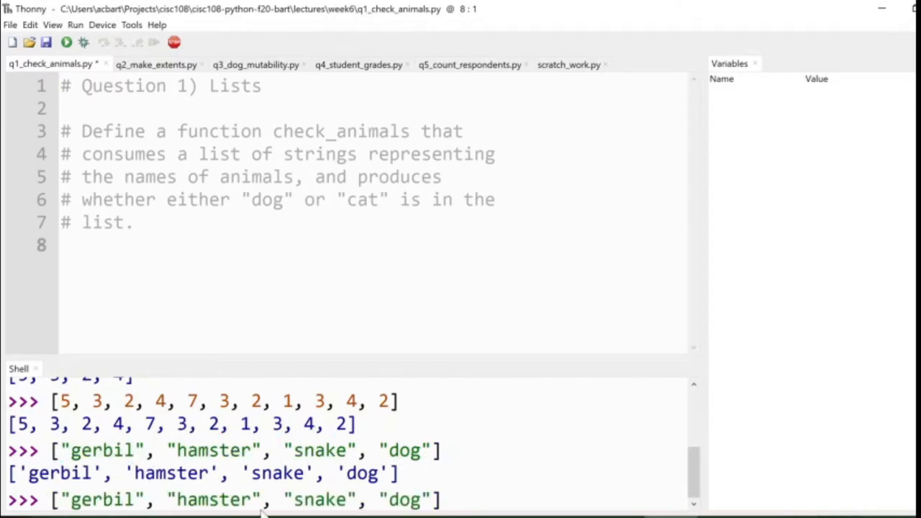
pyautogui.write('animals =')
pyautogui.press('Return')
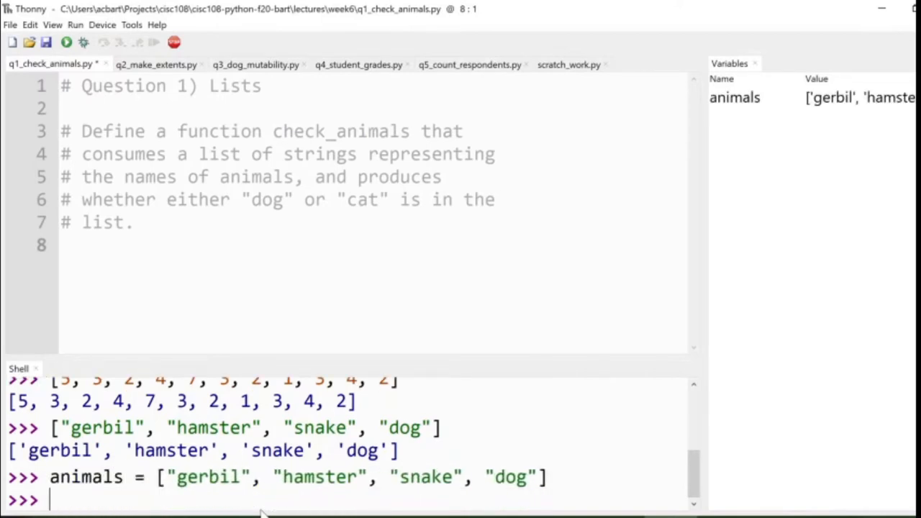
pyautogui.write('animals[0]')
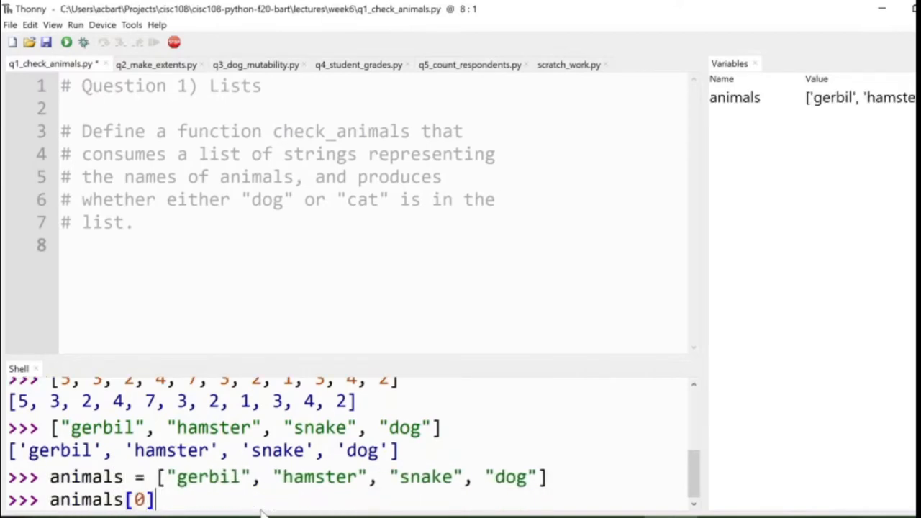
# Show animals[0] returns 'gerbil' and animals[1] returns 'hamster'.
pyautogui.press('Return')
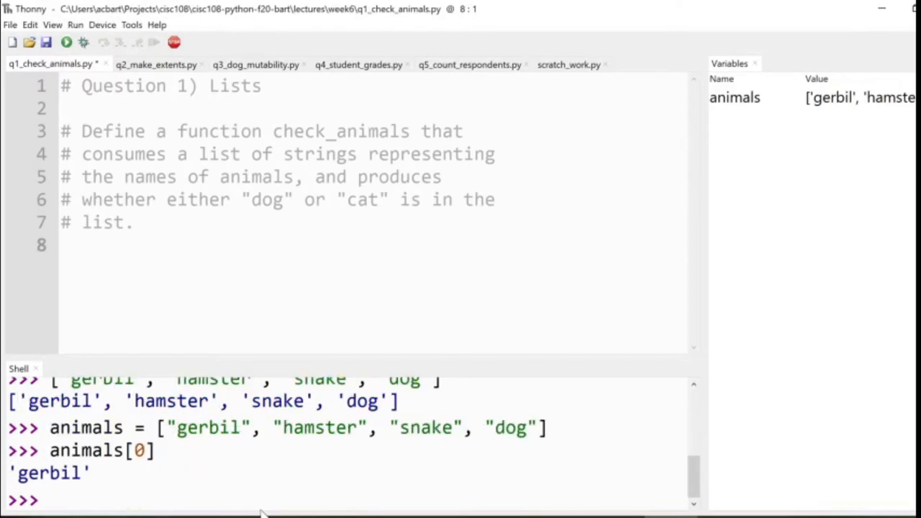
pyautogui.press('Up')
pyautogui.press('Left')
pyautogui.press('BackSpace')
pyautogui.write('1')
pyautogui.press('Return')
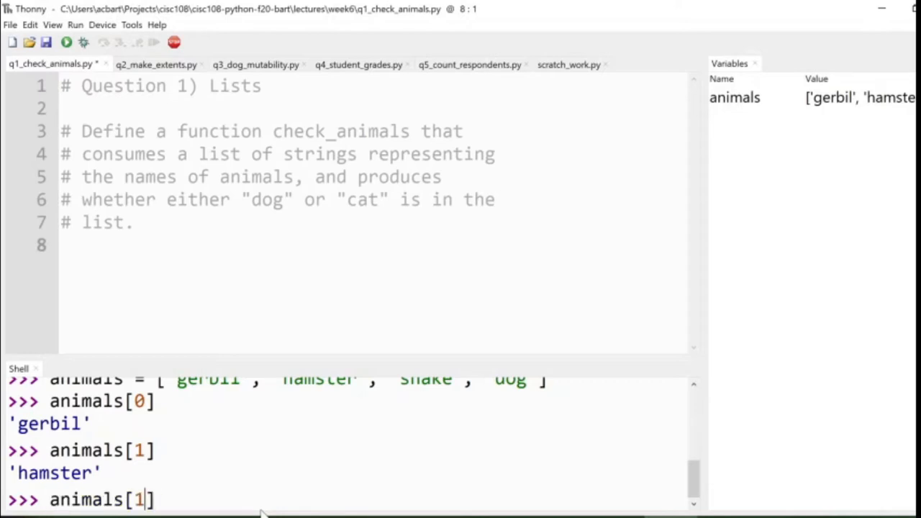
# Show animals[-1] returns 'dog' and the animals[1:3] slice returns two names.
pyautogui.press('Up')
pyautogui.press('Left')
pyautogui.hotkey('shift', 'Left')
pyautogui.write('-1')
pyautogui.press('Return')
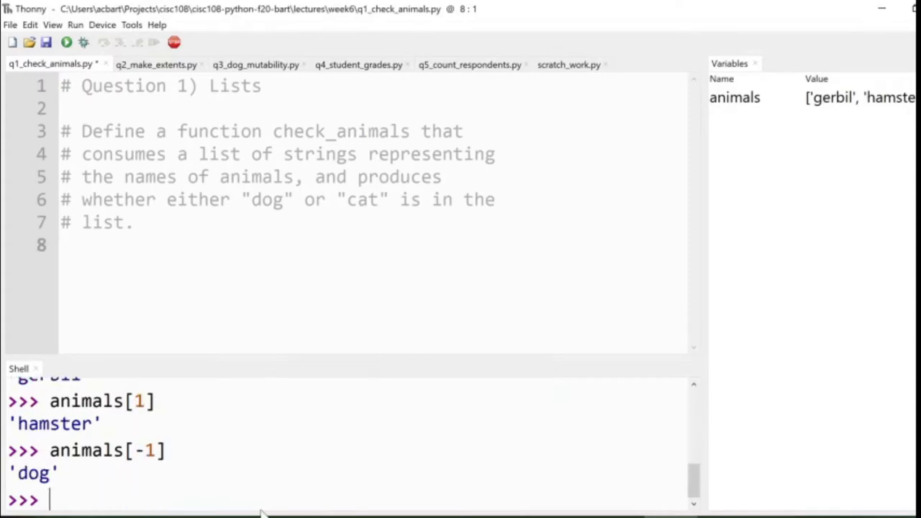
pyautogui.press('Up')
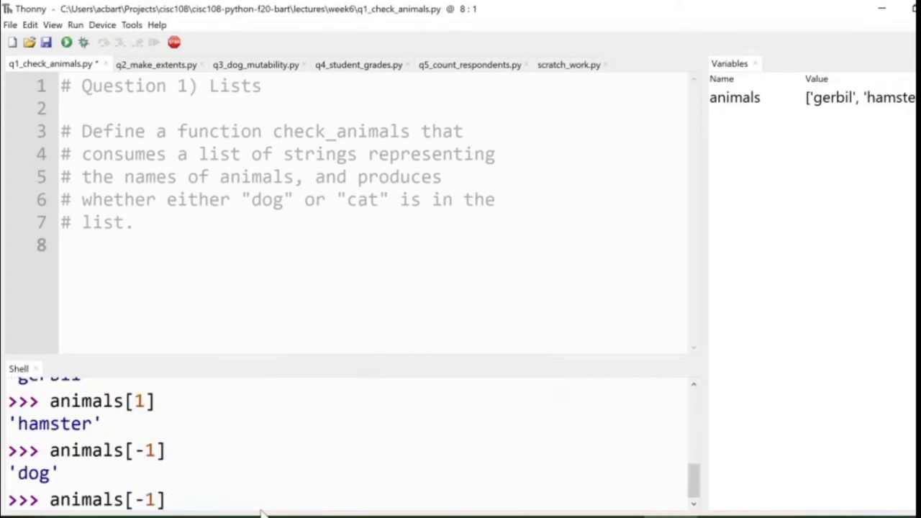
pyautogui.press('Left')
pyautogui.press('BackSpace')
pyautogui.press('BackSpace')
pyautogui.write('1:3')
pyautogui.press('Return')
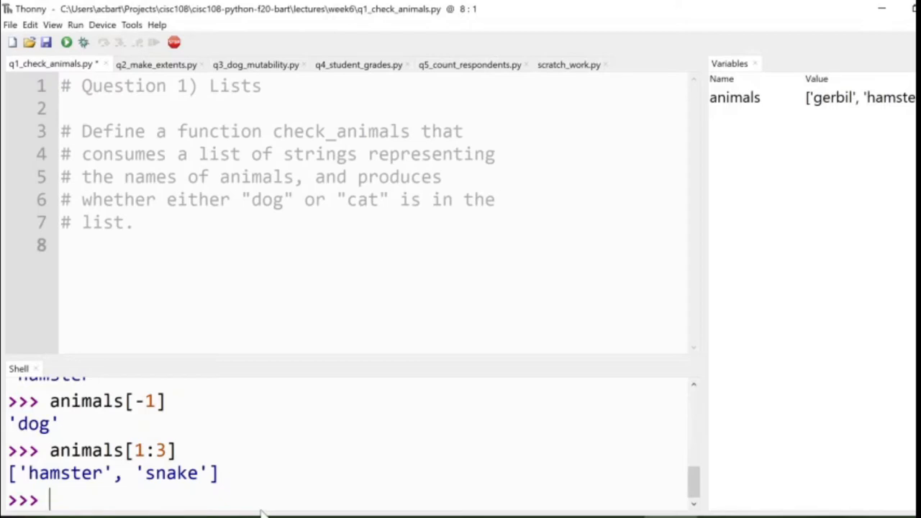
pyautogui.scroll(2, 262, 512)
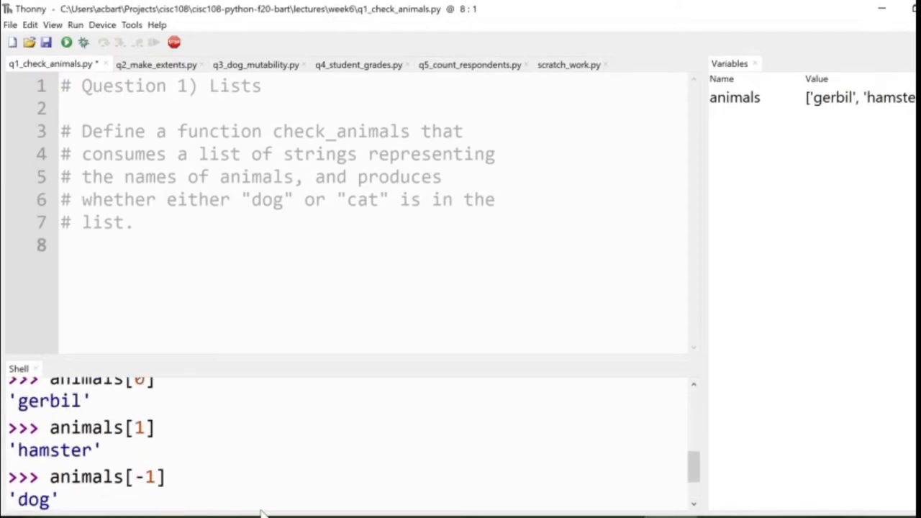
pyautogui.scroll(1, 263, 512)
pyautogui.scroll(1, 263, 512)
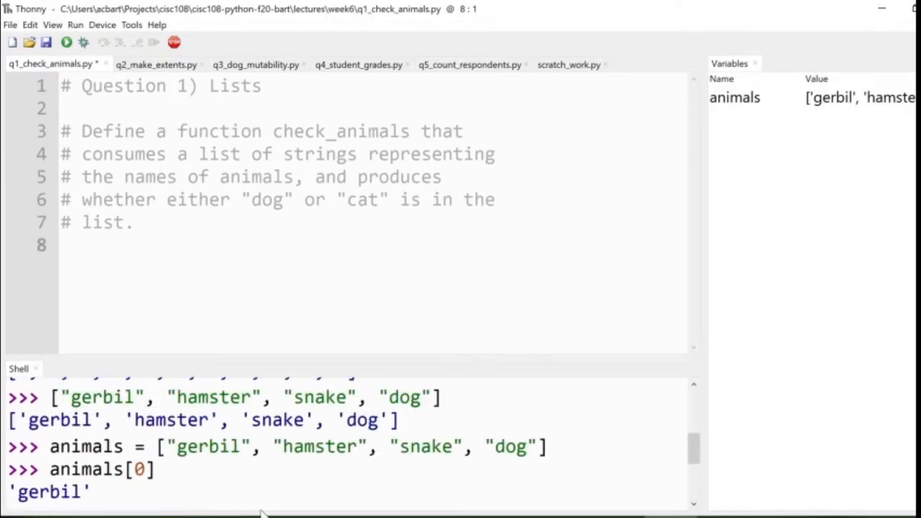
pyautogui.scroll(2, 263, 513)
pyautogui.scroll(-3, 223, 460)
pyautogui.moveTo(170, 429); pyautogui.dragTo(262, 432)
pyautogui.scroll(2, 216, 436)
pyautogui.moveTo(107, 394); pyautogui.dragTo(148, 394)
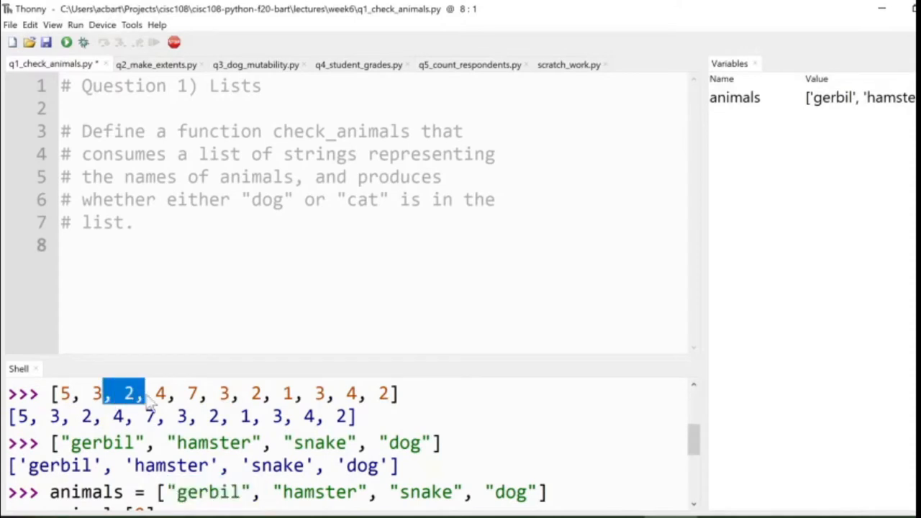
pyautogui.scroll(-7, 216, 439)
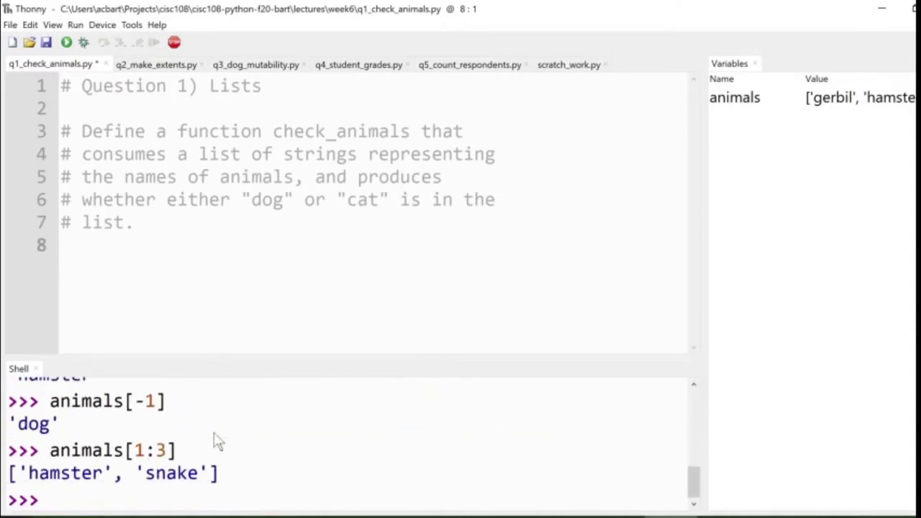
pyautogui.click(139, 497)
pyautogui.scroll(1, 176, 461)
pyautogui.scroll(1, 176, 462)
pyautogui.scroll(1, 177, 463)
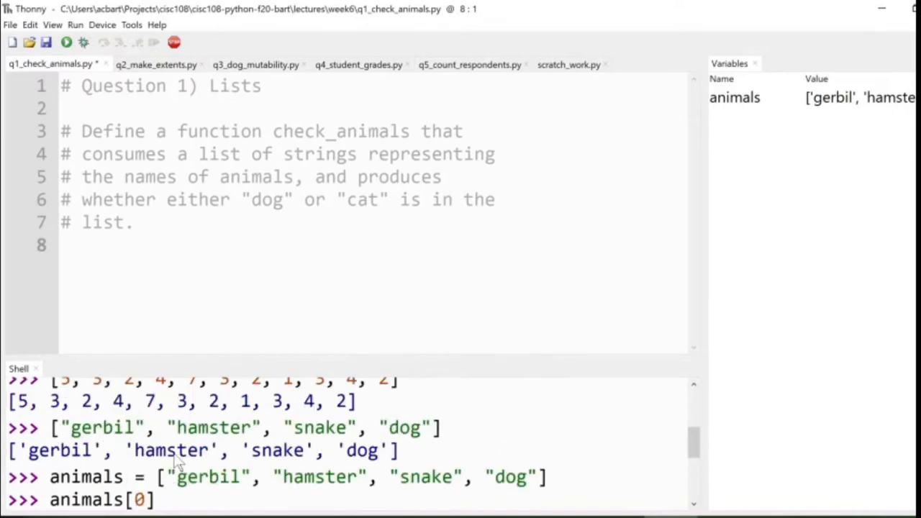
pyautogui.scroll(-3, 177, 462)
pyautogui.write('animals[1:3')
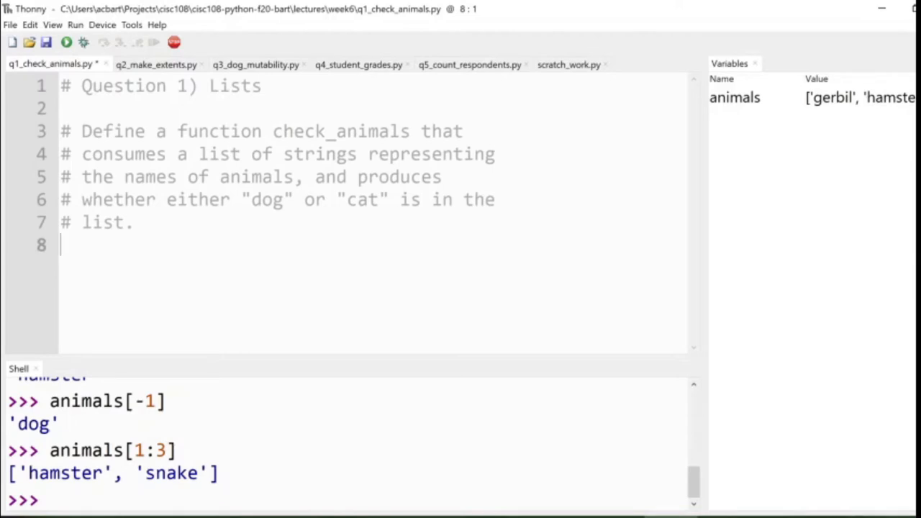
pyautogui.write('from cisc108 import assert_equal')
# Write the first assert_equal test on line 10 with the pasted animals list (containing dog) expecting True.
pyautogui.hotkey('ctrl', 'shift', 'Left')
pyautogui.press('End')
pyautogui.press('Return')
pyautogui.press('Return')
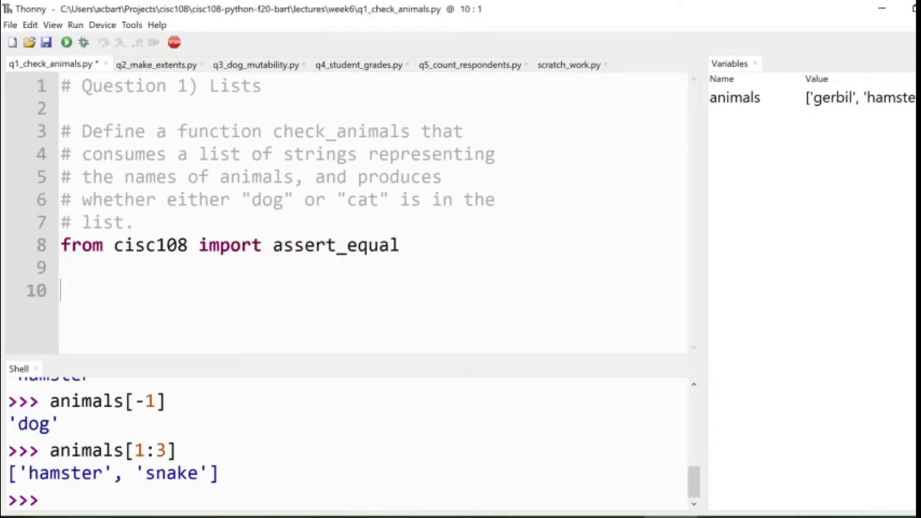
pyautogui.write('assert_equal(')
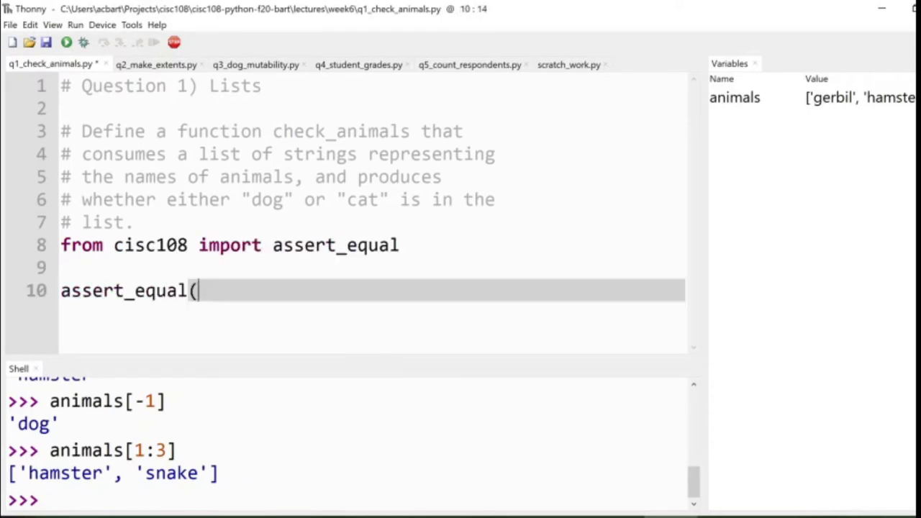
pyautogui.write('check_animals(')
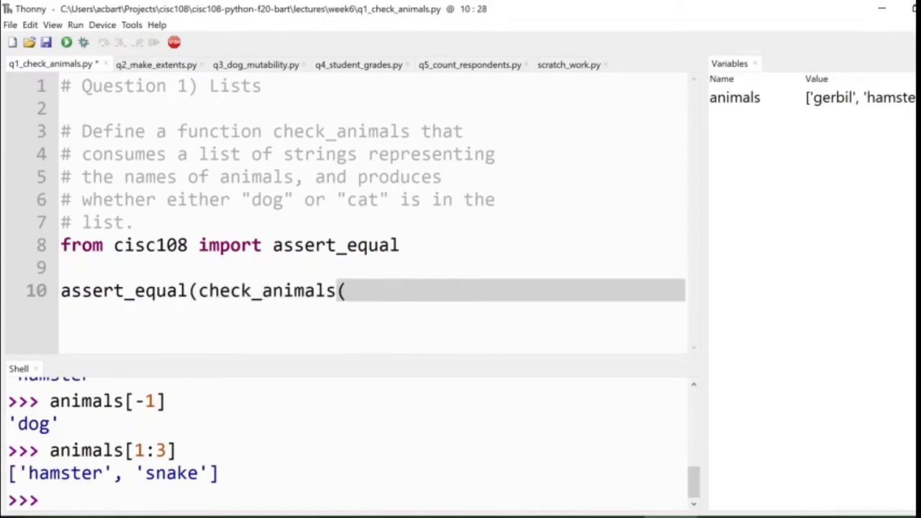
pyautogui.write('[]), ')
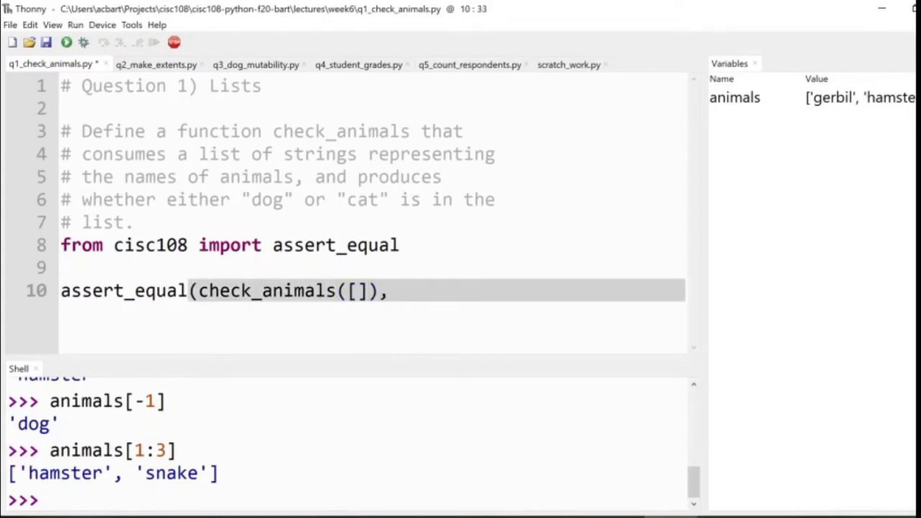
pyautogui.write('___)')
pyautogui.scroll(1, 176, 471)
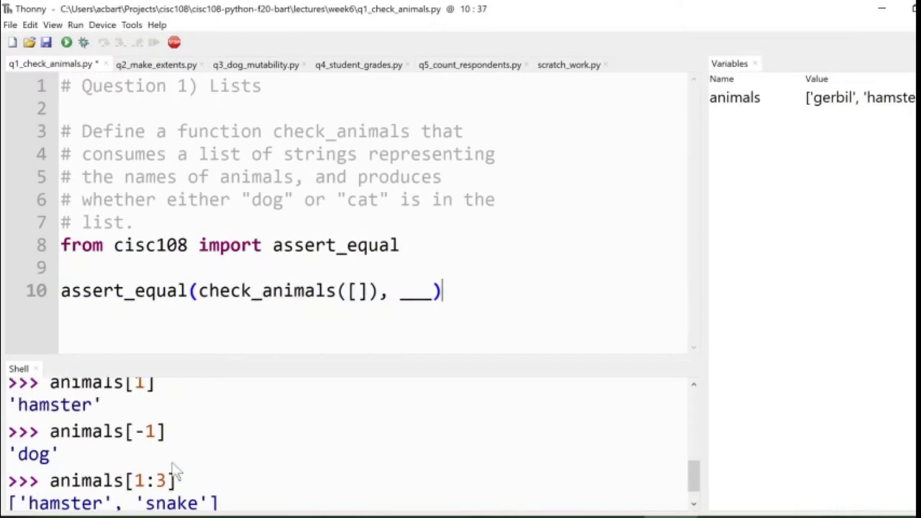
pyautogui.scroll(2, 176, 471)
pyautogui.scroll(1, 176, 471)
pyautogui.scroll(1, 173, 471)
pyautogui.moveTo(160, 418); pyautogui.dragTo(253, 419)
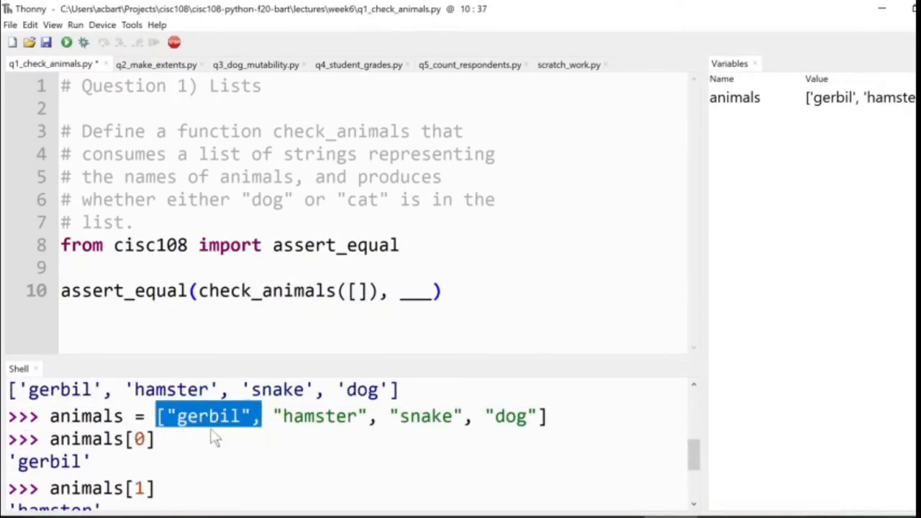
pyautogui.click(61, 421)
pyautogui.moveTo(158, 419); pyautogui.dragTo(551, 419)
pyautogui.click(358, 290)
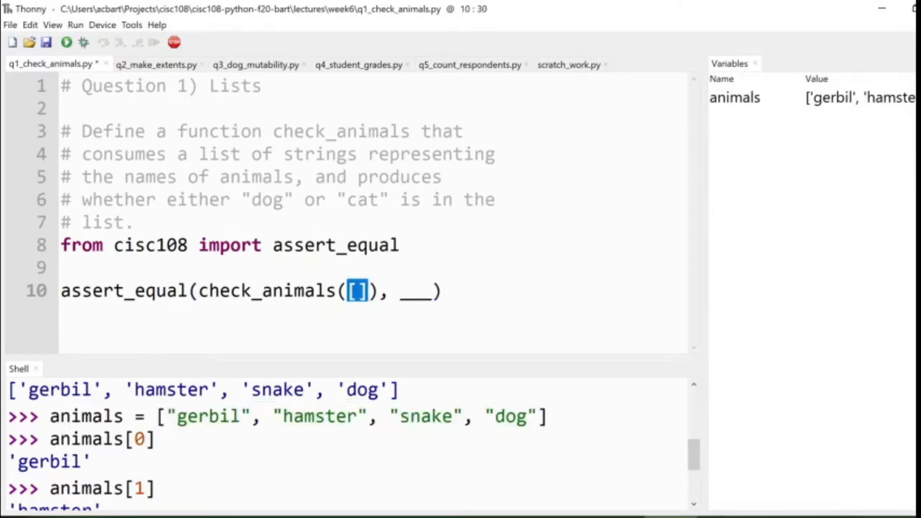
pyautogui.write('["gerbil", "hamster", "snake", "dog"]')
pyautogui.press('End')
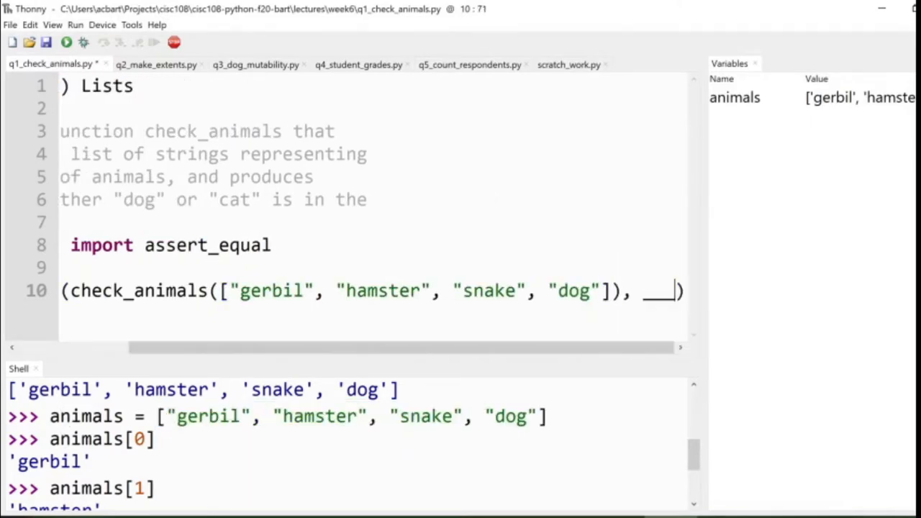
pyautogui.hotkey('ctrl', 'shift', 'Left')
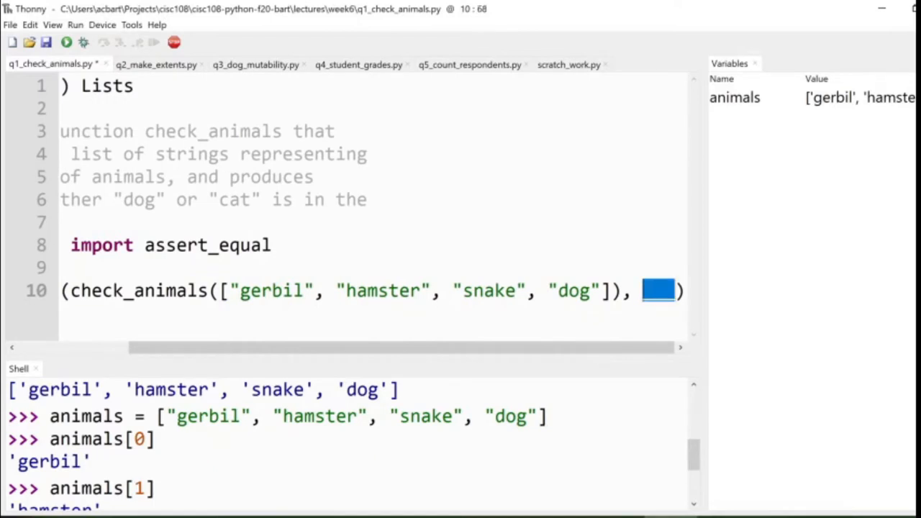
pyautogui.write('True')
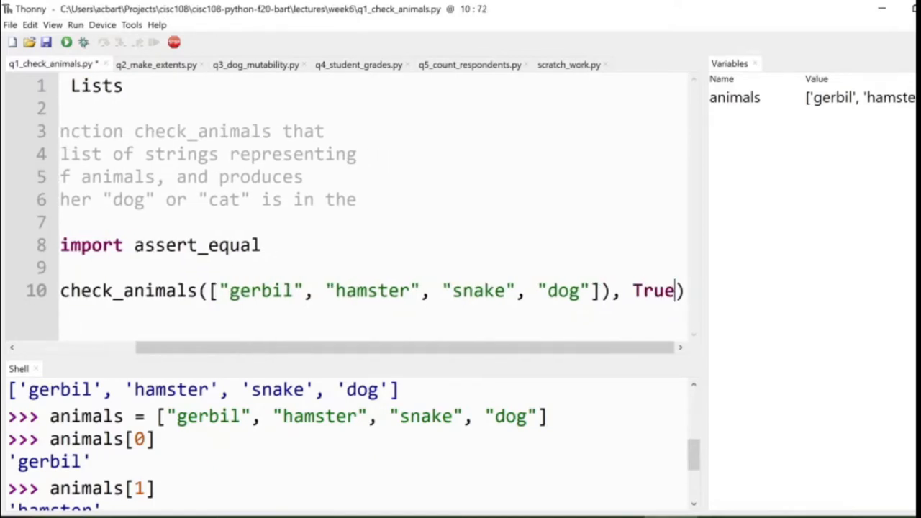
pyautogui.press('Home')
pyautogui.press('Up')
pyautogui.press('Up')
pyautogui.press('Up')
pyautogui.press('Up')
pyautogui.hotkey('shift', 'Down')
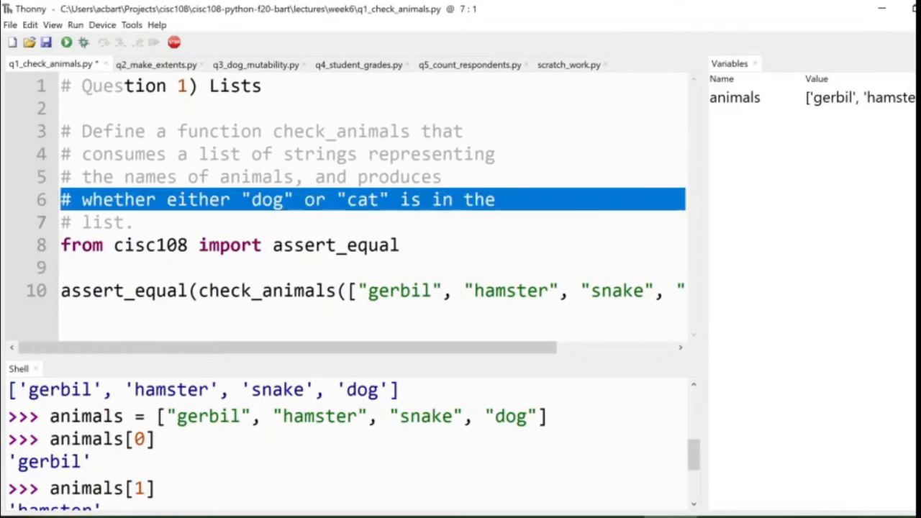
pyautogui.hotkey('shift', 'End')
# Duplicate the test as line 11 with gerbil and dog removed, expecting False.
pyautogui.press('Down')
pyautogui.press('Down')
pyautogui.press('End')
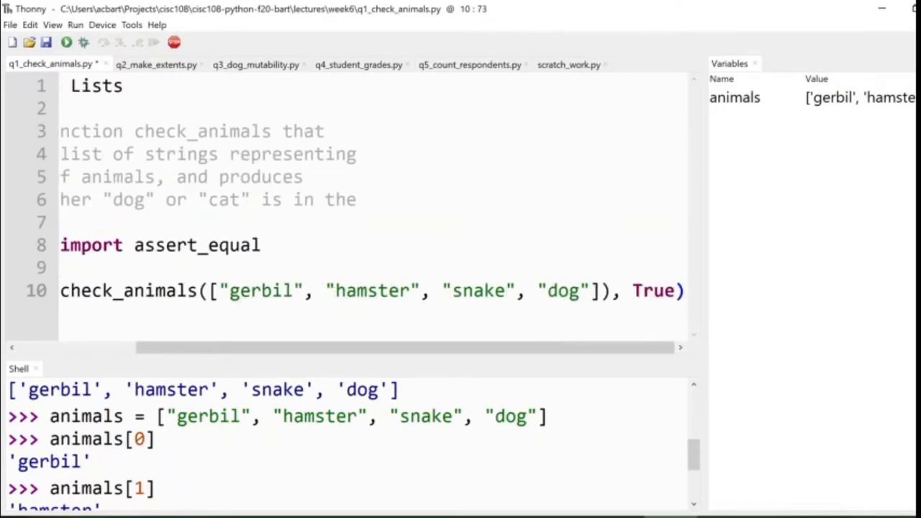
pyautogui.hotkey('shift', 'Home')
pyautogui.hotkey('ctrl', 'c')
pyautogui.press('End')
pyautogui.press('Return')
pyautogui.hotkey('ctrl', 'v')
pyautogui.press('Home')
pyautogui.press('Right')
pyautogui.press('Right')
pyautogui.press('Right')
pyautogui.press('Left')
pyautogui.press('Left')
pyautogui.press('Left')
pyautogui.press('Left')
pyautogui.hotkey('shift', 'Right')
pyautogui.hotkey('shift', 'Right')
pyautogui.hotkey('shift', 'Right')
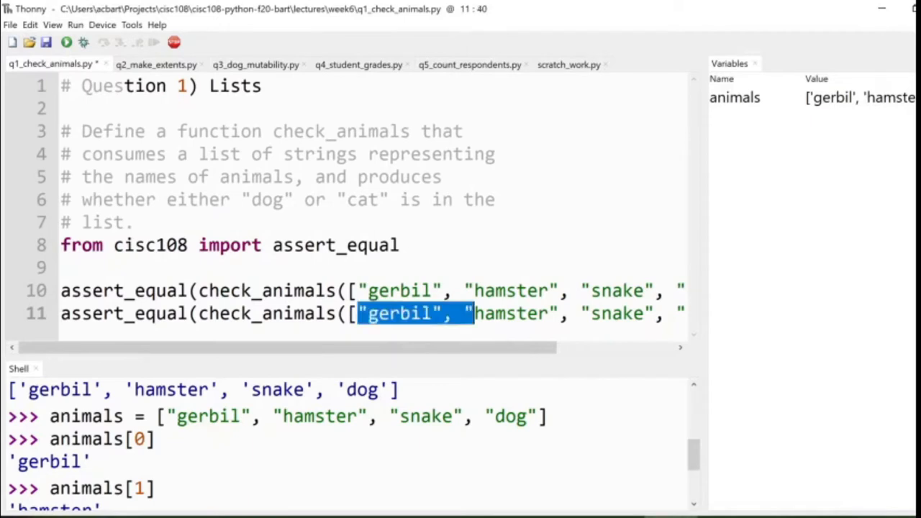
pyautogui.hotkey('shift', 'Left')
pyautogui.press('Delete')
pyautogui.press('Right')
pyautogui.press('Right')
pyautogui.press('Right')
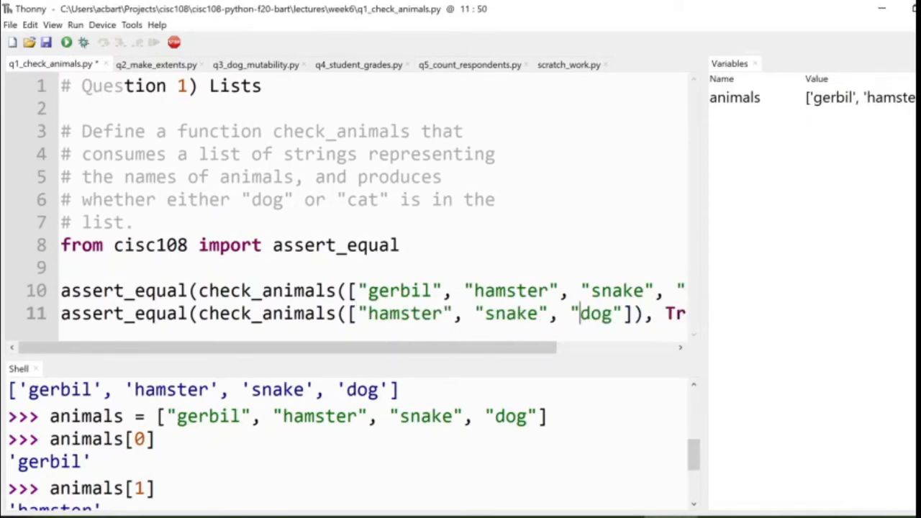
pyautogui.press('Right')
pyautogui.press('Right')
pyautogui.press('Right')
pyautogui.hotkey('shift', 'Left')
pyautogui.hotkey('shift', 'Left')
pyautogui.hotkey('shift', 'Left')
pyautogui.hotkey('shift', 'Left')
pyautogui.hotkey('shift', 'Left')
pyautogui.hotkey('shift', 'Left')
pyautogui.press('Delete')
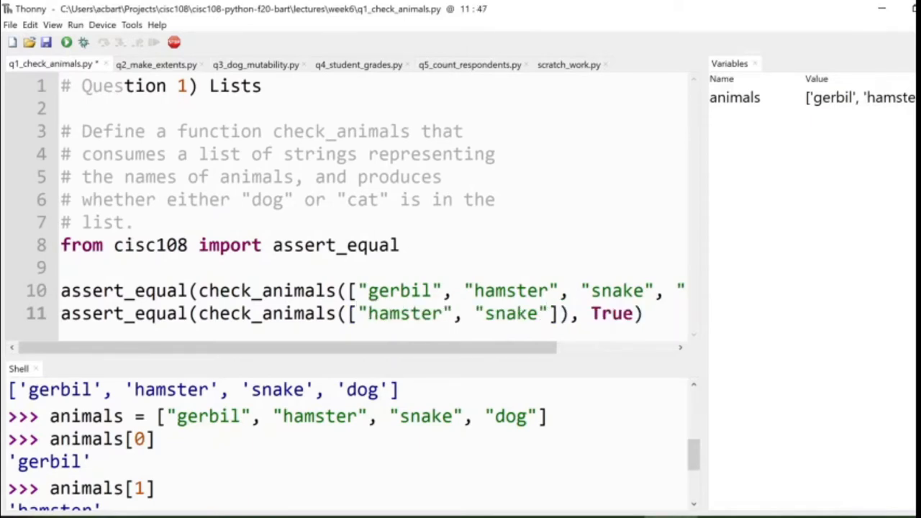
pyautogui.press('Left')
pyautogui.press('Left')
pyautogui.press('Left')
pyautogui.press('Right')
pyautogui.press('Right')
pyautogui.press('Right')
pyautogui.hotkey('shift', 'Right')
pyautogui.hotkey('shift', 'Right')
pyautogui.hotkey('shift', 'Right')
pyautogui.write('False')
pyautogui.press('Right')
# Duplicate the second test as line 12 with snake changed to cat, expecting True.
pyautogui.hotkey('shift', 'Home')
pyautogui.hotkey('ctrl', 'c')
pyautogui.press('End')
pyautogui.press('Return')
pyautogui.hotkey('ctrl', 'v')
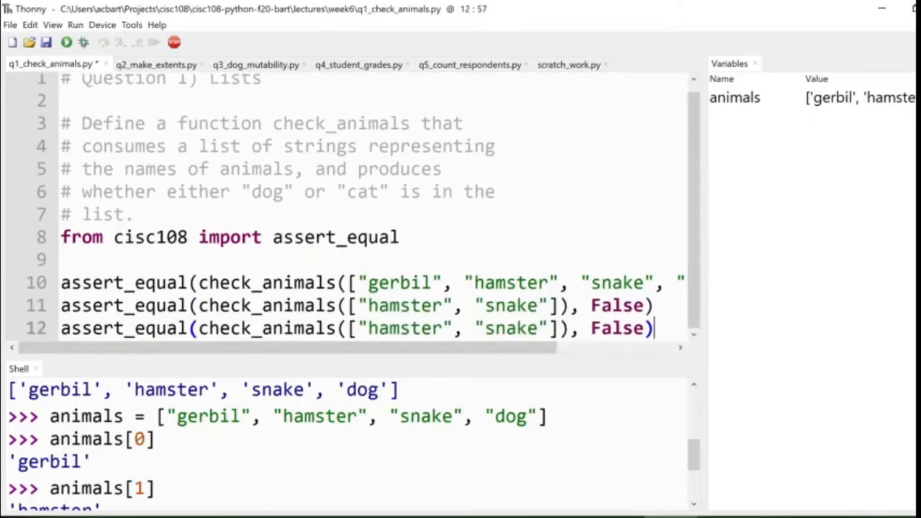
pyautogui.hotkey('ctrl', 'Left')
pyautogui.hotkey('ctrl', 'Left')
pyautogui.hotkey('shift', 'Right')
pyautogui.hotkey('shift', 'Right')
pyautogui.hotkey('shift', 'Right')
pyautogui.hotkey('shift', 'Right')
pyautogui.hotkey('shift', 'Right')
pyautogui.write('cat')
pyautogui.press('End')
pyautogui.hotkey('shift', 'Left')
pyautogui.hotkey('shift', 'Left')
pyautogui.hotkey('shift', 'Left')
pyautogui.write('True')
# Add a line 13 test with repeated animals and edit its expected value.
pyautogui.press('End')
pyautogui.press('Return')
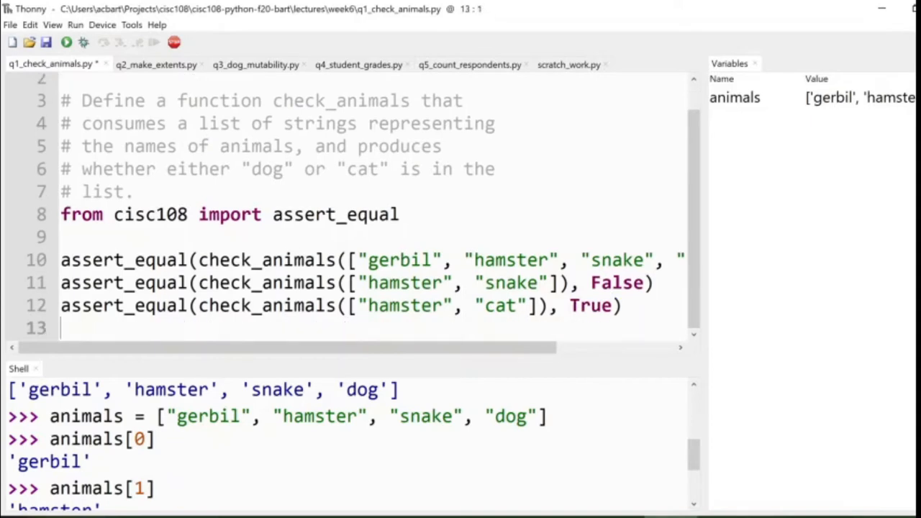
pyautogui.hotkey('ctrl', 'v')
pyautogui.hotkey('ctrl', 'Left')
pyautogui.hotkey('ctrl', 'Left')
pyautogui.hotkey('ctrl', 'shift', 'Right')
pyautogui.hotkey('shift', 'Left')
pyautogui.hotkey('shift', 'Left')
pyautogui.hotkey('shift', 'Left')
pyautogui.write('dog')
pyautogui.press('Right')
pyautogui.press('Right')
pyautogui.press('Right')
pyautogui.hotkey('ctrl', 'shift', 'Right')
pyautogui.hotkey('ctrl', 'Left')
pyautogui.hotkey('shift', 'Right')
pyautogui.hotkey('shift', 'Right')
pyautogui.hotkey('shift', 'Right')
pyautogui.hotkey('shift', 'Right')
pyautogui.hotkey('shift', 'Right')
pyautogui.write('cat')
pyautogui.press('Right')
pyautogui.write(', "dog"')
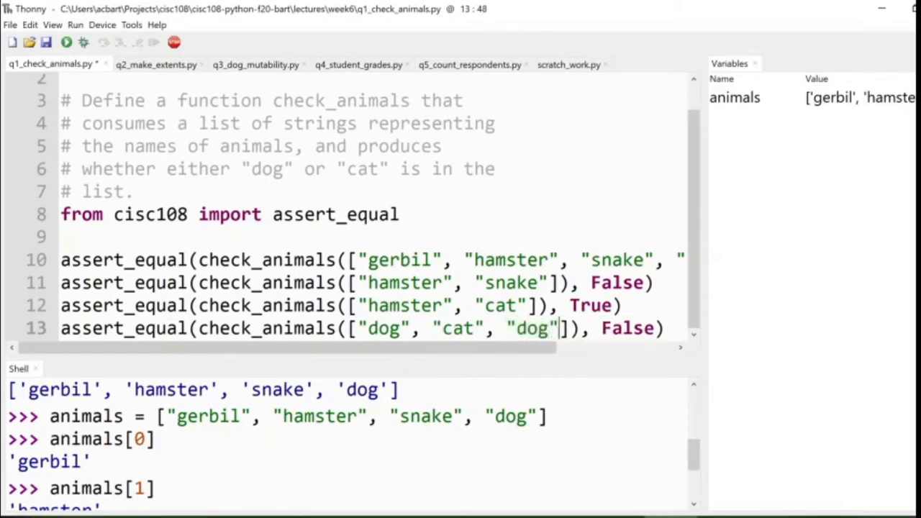
pyautogui.press('End')
pyautogui.press('Left')
pyautogui.hotkey('ctrl', 'shift', 'Left')
pyautogui.write('True')
pyautogui.press('Right')
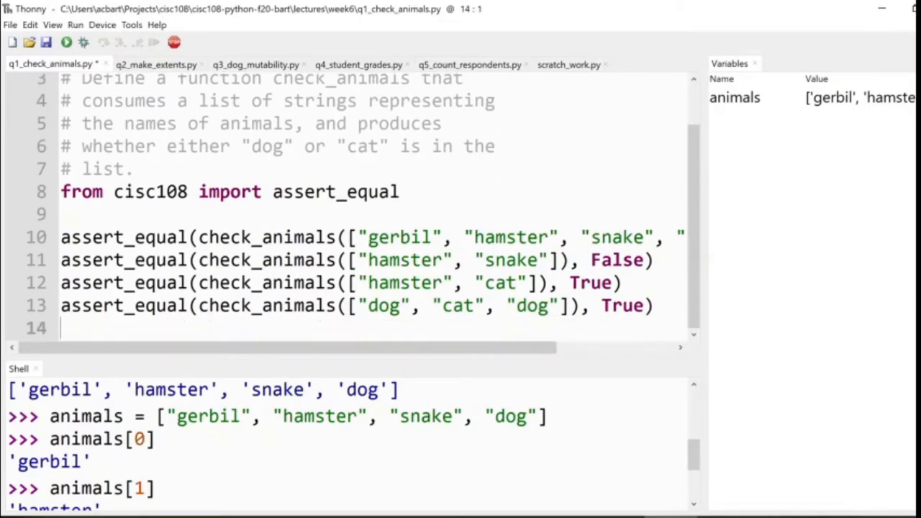
# Add a line 14 test checking that an empty list gives False.
pyautogui.hotkey('ctrl', 'v')
pyautogui.press('Left')
pyautogui.press('Left')
pyautogui.press('Left')
pyautogui.press('Left')
pyautogui.press('Left')
pyautogui.press('Left')
pyautogui.press('Left')
pyautogui.press('Left')
pyautogui.press('Left')
pyautogui.press('BackSpace')
pyautogui.press('BackSpace')
pyautogui.press('BackSpace')
pyautogui.press('BackSpace')
pyautogui.press('BackSpace')
pyautogui.press('BackSpace')
pyautogui.press('BackSpace')
pyautogui.press('BackSpace')
pyautogui.press('BackSpace')
pyautogui.press('BackSpace')
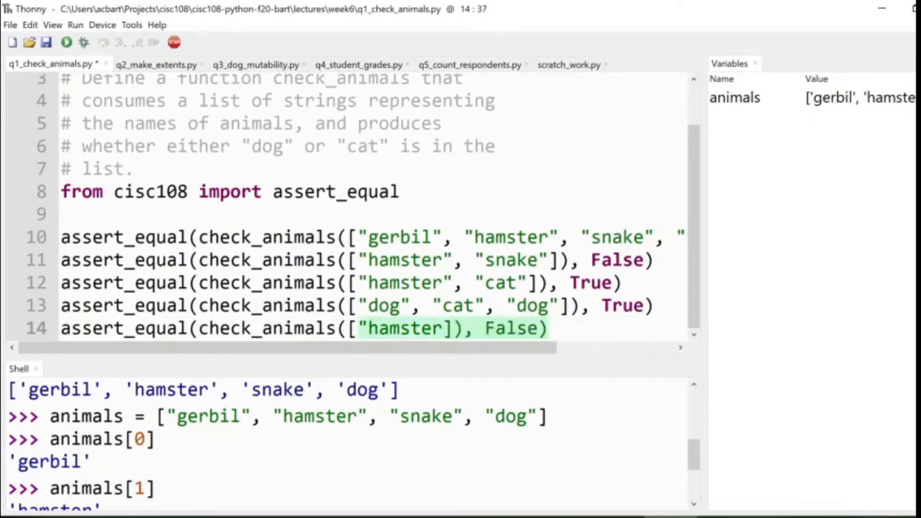
pyautogui.press('BackSpace')
pyautogui.press('BackSpace')
pyautogui.press('BackSpace')
pyautogui.press('BackSpace')
pyautogui.press('BackSpace')
pyautogui.press('BackSpace')
pyautogui.press('BackSpace')
pyautogui.press('BackSpace')
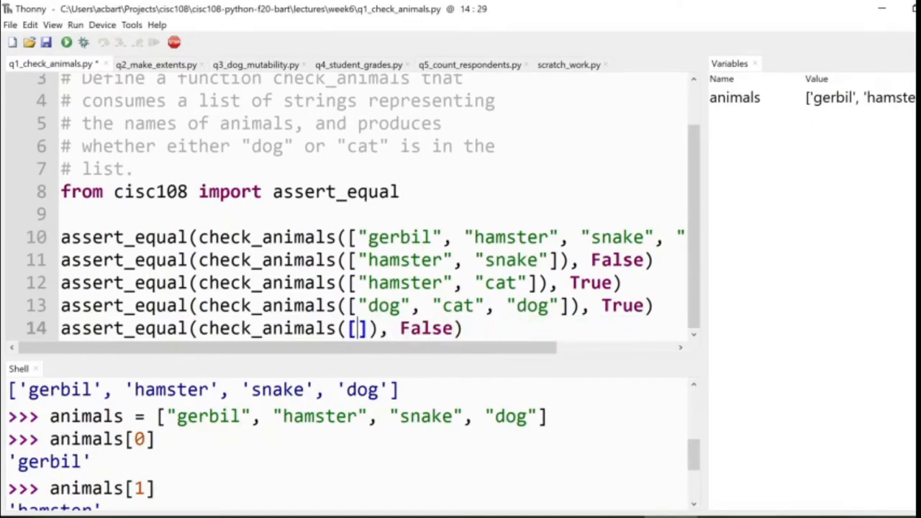
pyautogui.doubleClick(429, 328)
# Run the script, which fails with NameError: check_animals is not defined, and review the five tests.
pyautogui.click(368, 328)
pyautogui.click(66, 43)
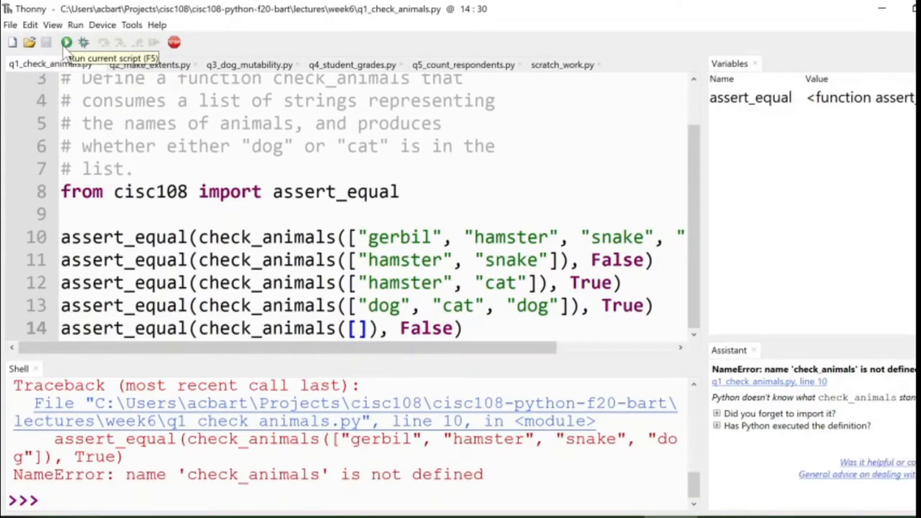
pyautogui.click(194, 237)
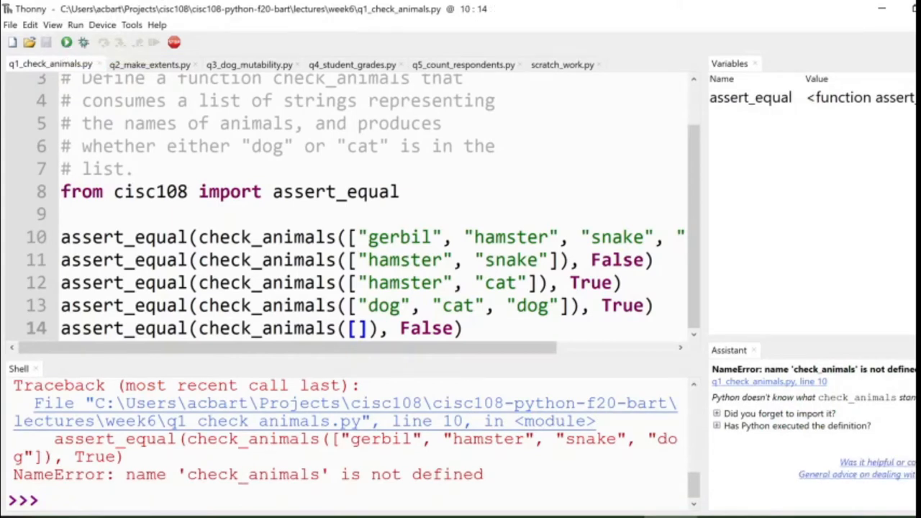
pyautogui.press('Home')
pyautogui.hotkey('shift', 'Down')
pyautogui.hotkey('shift', 'Down')
pyautogui.hotkey('shift', 'Down')
pyautogui.hotkey('shift', 'Down')
pyautogui.hotkey('shift', 'End')
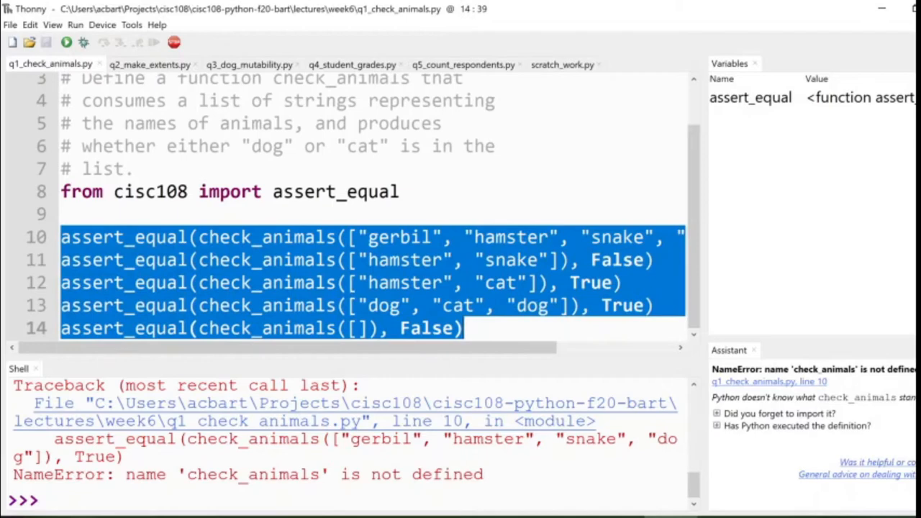
pyautogui.click(195, 236)
# Insert two blank lines after the import, above the tests.
pyautogui.hotkey('shift', 'End')
pyautogui.hotkey('shift', 'Left')
pyautogui.hotkey('shift', 'Left')
pyautogui.hotkey('shift', 'Left')
pyautogui.hotkey('shift', 'Left')
pyautogui.hotkey('shift', 'Left')
pyautogui.hotkey('shift', 'Left')
pyautogui.hotkey('shift', 'Right')
pyautogui.hotkey('shift', 'Right')
pyautogui.press('Home')
pyautogui.press('Up')
pyautogui.press('Up')
pyautogui.press('End')
pyautogui.press('Return')
pyautogui.press('Return')
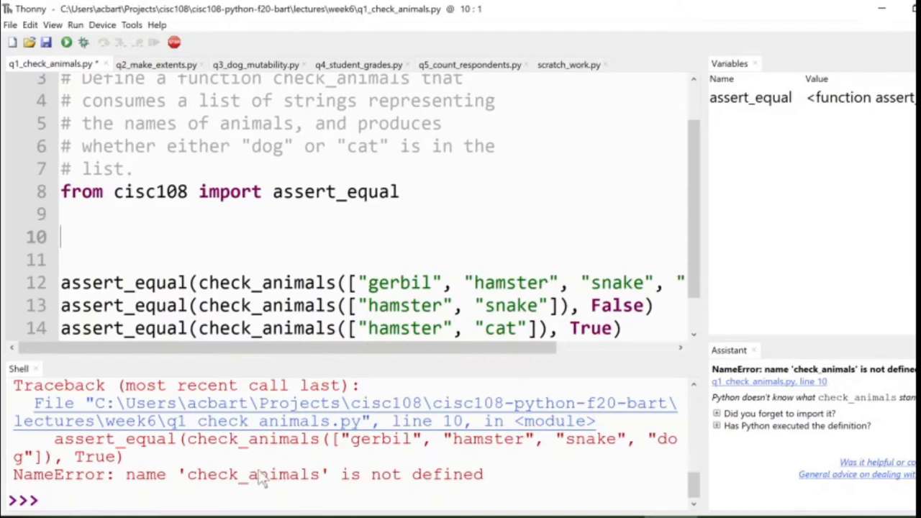
# Check "a" in "Harry Potter" in the shell, then re-run the animals assignment and display the list.
pyautogui.click(245, 498)
pyautogui.write('"a" in')
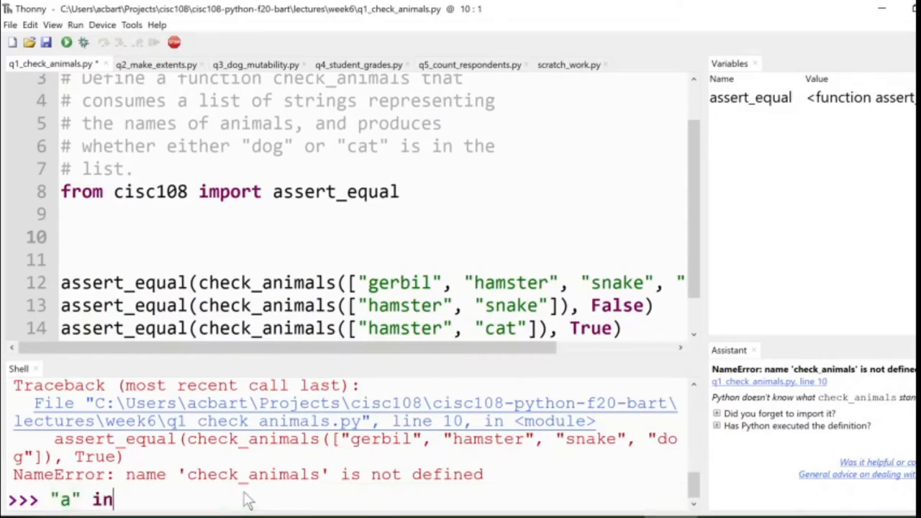
pyautogui.write(' "Harry Potter"')
pyautogui.press('Return')
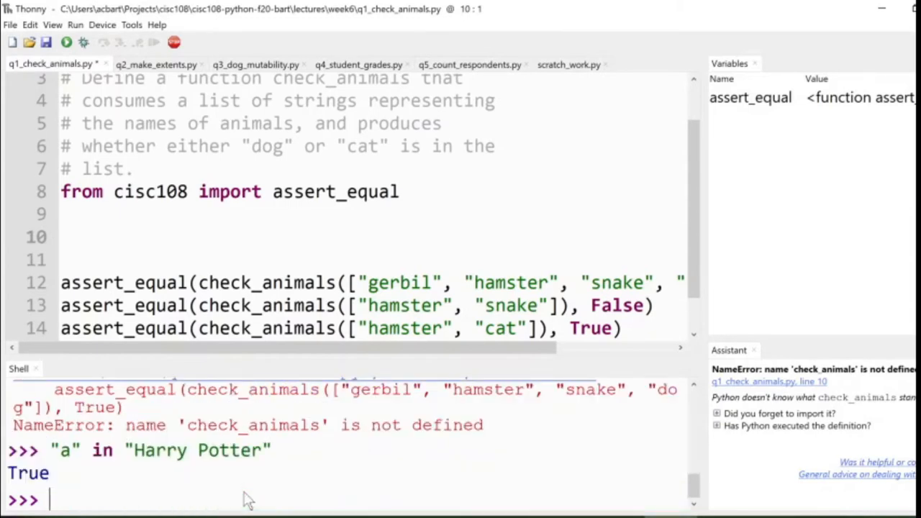
pyautogui.write('animals')
pyautogui.press('Return')
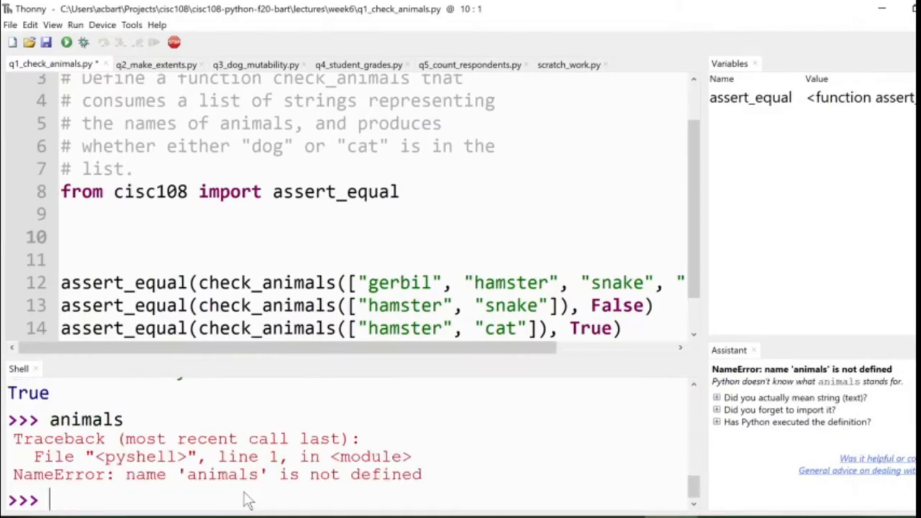
pyautogui.scroll(3, 245, 500)
pyautogui.scroll(2, 244, 500)
pyautogui.scroll(2, 245, 500)
pyautogui.scroll(-3, 245, 499)
pyautogui.scroll(3, 245, 500)
pyautogui.scroll(-3, 244, 500)
pyautogui.press('Up')
pyautogui.press('Up')
pyautogui.press('Up')
pyautogui.press('Up')
pyautogui.press('Return')
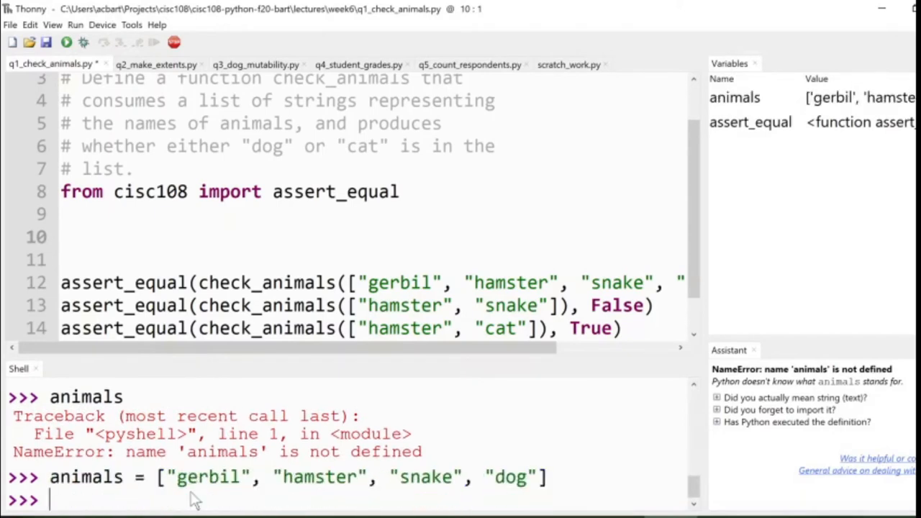
pyautogui.write('animals')
pyautogui.press('Return')
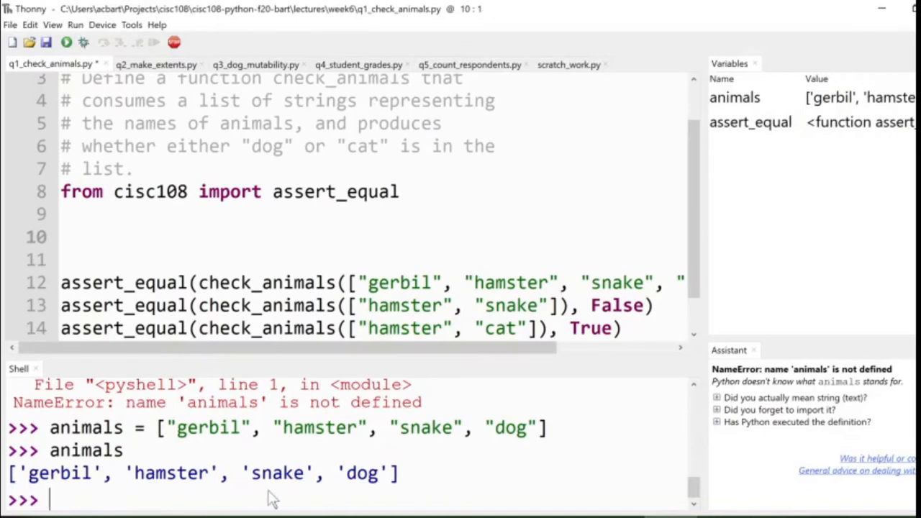
pyautogui.write('"ger')
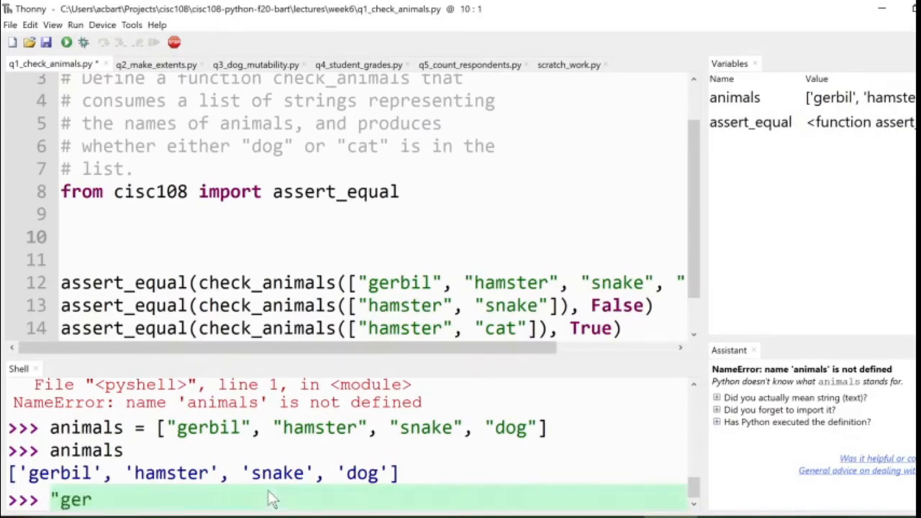
pyautogui.write('bil" in animals')
# Check that gerbil and snake are in animals while SNAKE and badger are not.
pyautogui.press('Return')
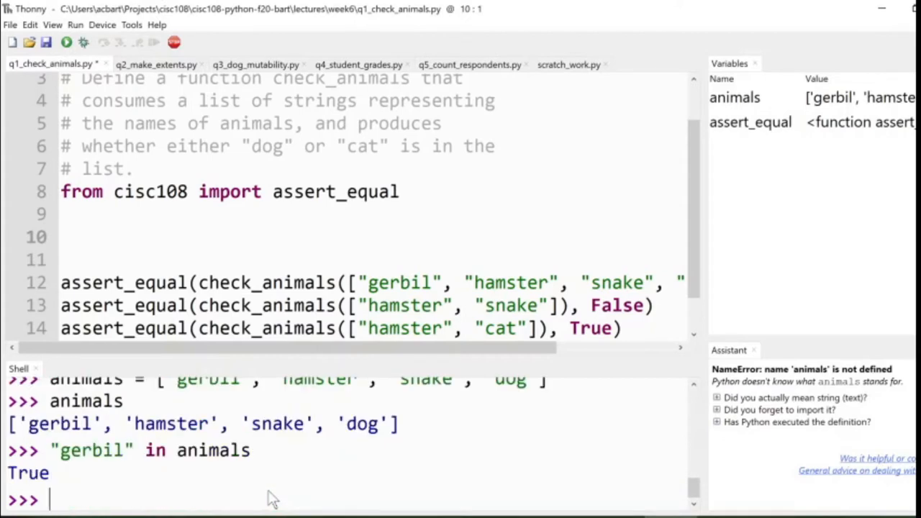
pyautogui.write('"snake" in aniamls')
pyautogui.press('BackSpace')
pyautogui.press('BackSpace')
pyautogui.press('BackSpace')
pyautogui.write('mals')
pyautogui.press('Return')
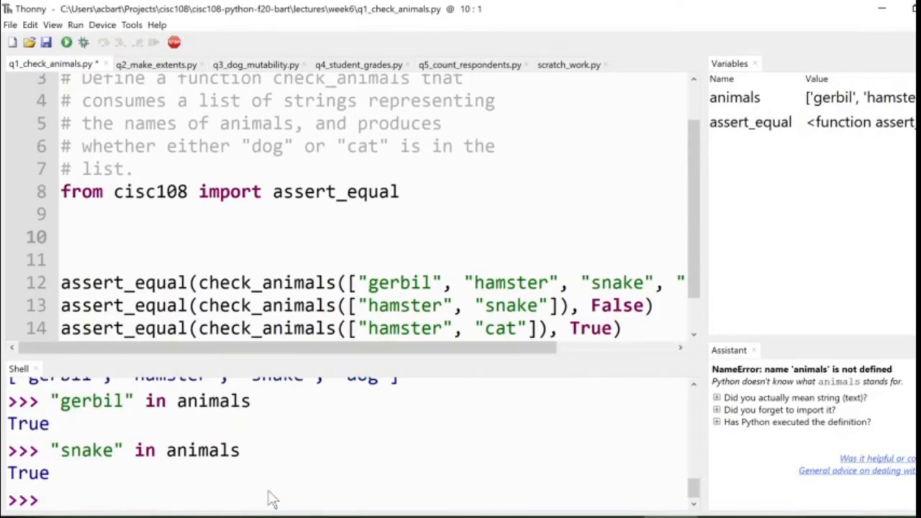
pyautogui.write('"SNAKE" in animals')
pyautogui.press('Return')
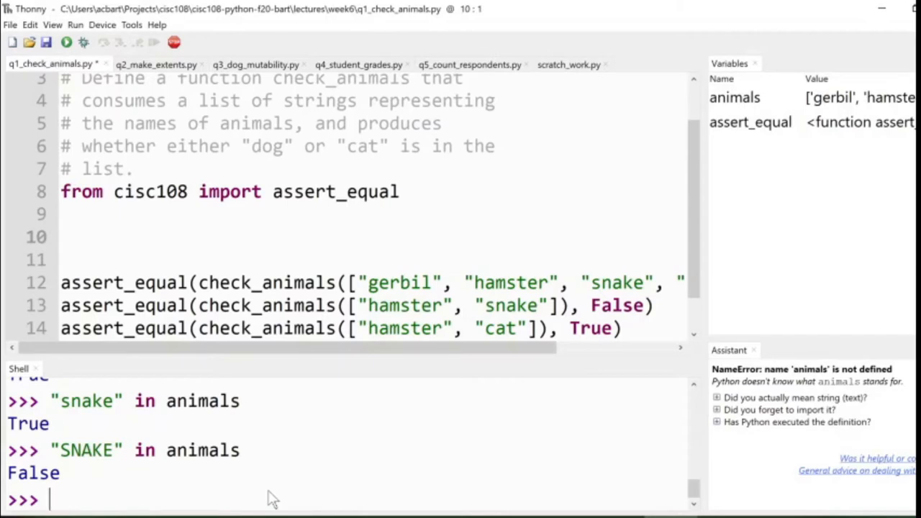
pyautogui.write('"')
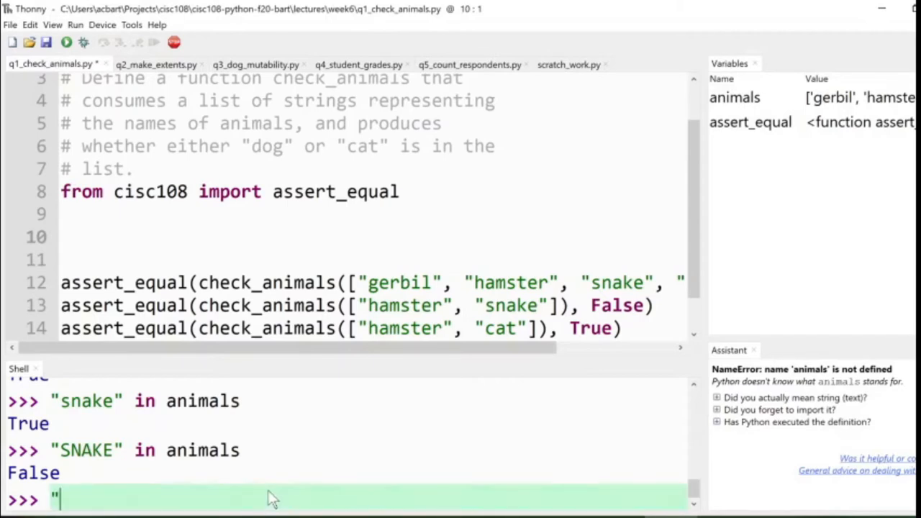
pyautogui.write('badger" in animals')
pyautogui.press('Return')
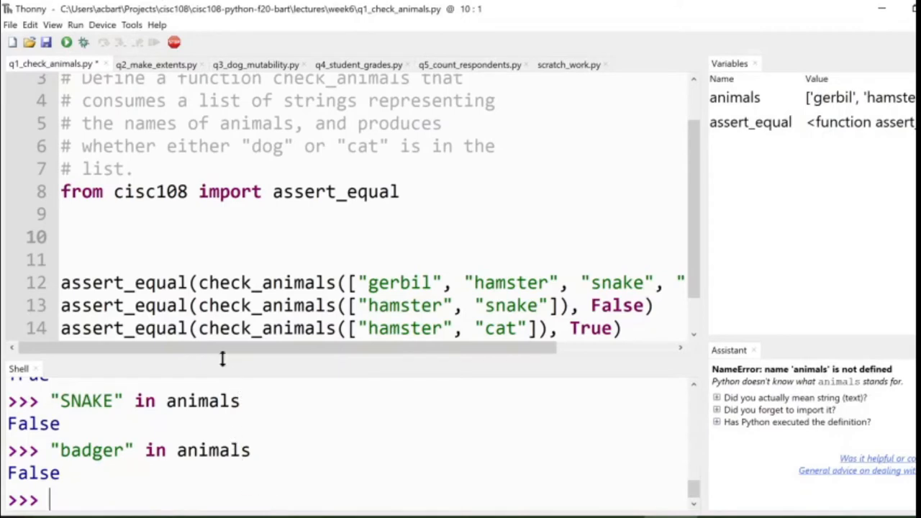
pyautogui.click(60, 237)
pyautogui.write('def check_animals(')
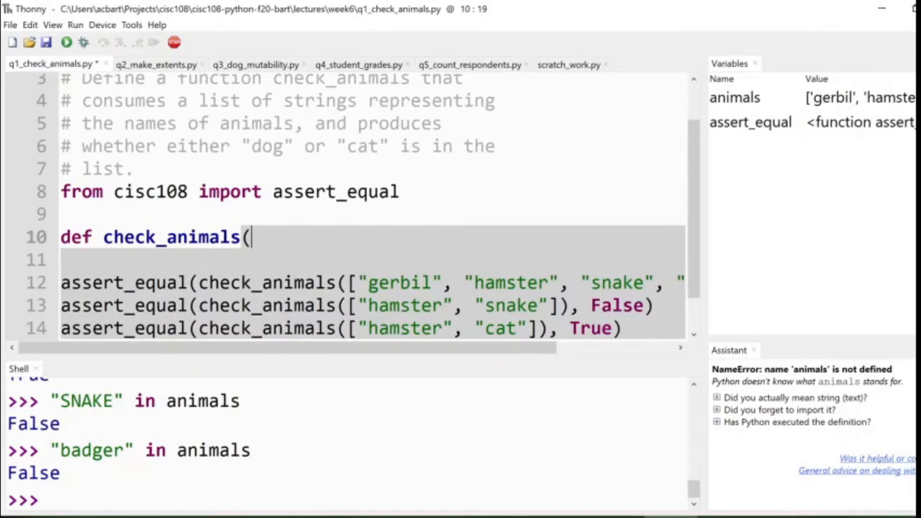
pyautogui.write('animal_names')
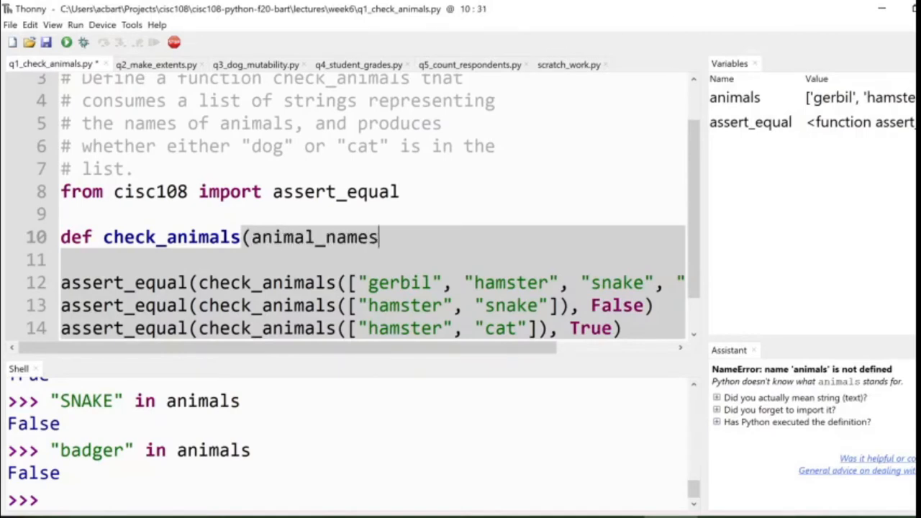
# Write def check_animals( with the parameter named animal_names, fixing its typo.
pyautogui.hotkey('ctrl', 'shift', 'Left')
pyautogui.write('names')
pyautogui.hotkey('ctrl', 'shift', 'Left')
pyautogui.write('animals')
pyautogui.press('BackSpace')
pyautogui.write('_anm')
pyautogui.press('BackSpace')
pyautogui.press('BackSpace')
pyautogui.press('BackSpace')
pyautogui.write('names')
pyautogui.write(': ')
pyautogui.write('str')
# Annotate animal_names as [str] instead of plain str and point out the list type.
pyautogui.hotkey('ctrl', 'shift', 'Left')
pyautogui.press('BackSpace')
pyautogui.write('[str])')
pyautogui.press('Left')
pyautogui.hotkey('ctrl', 'shift', 'Left')
pyautogui.hotkey('ctrl', 'shift', 'Left')
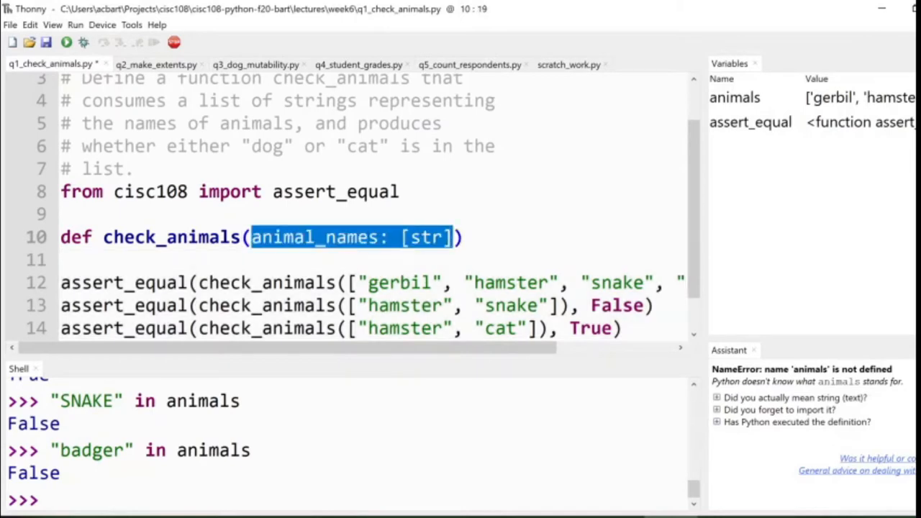
pyautogui.hotkey('ctrl', 'shift', 'Right')
pyautogui.hotkey('shift', 'Left')
pyautogui.hotkey('shift', 'Left')
pyautogui.hotkey('shift', 'Right')
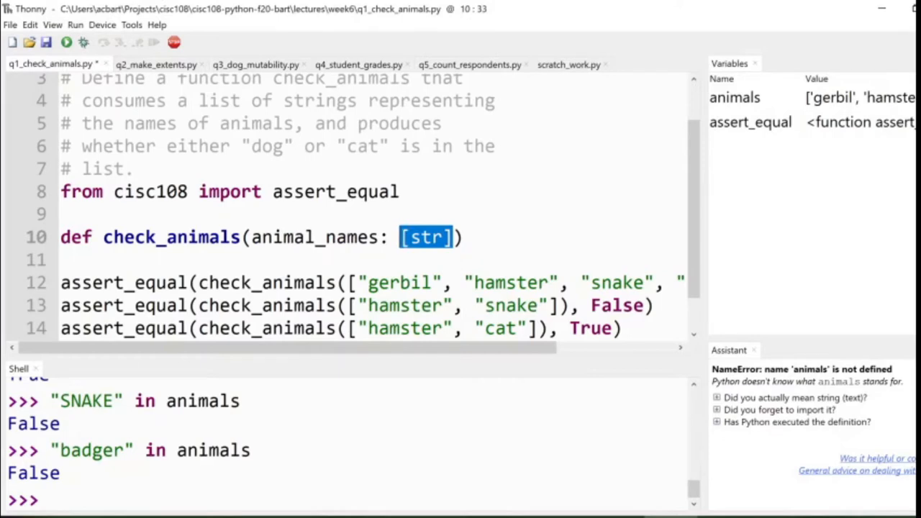
# Finish the header with -> bool: and start an indented body line beneath it.
pyautogui.press('End')
pyautogui.write('-> bool')
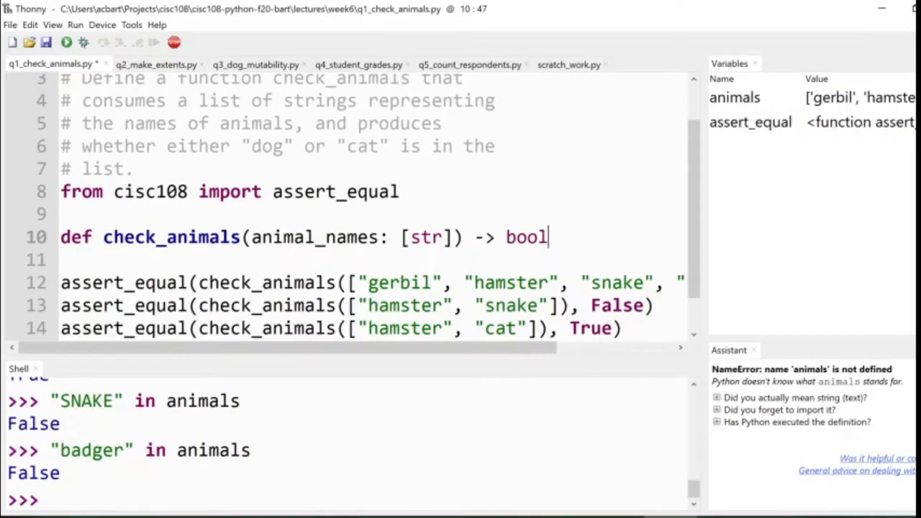
pyautogui.press('Down')
pyautogui.press('Down')
pyautogui.press('Down')
pyautogui.press('End')
pyautogui.press('Up')
pyautogui.press('Up')
pyautogui.write(':')
pyautogui.press('Return')
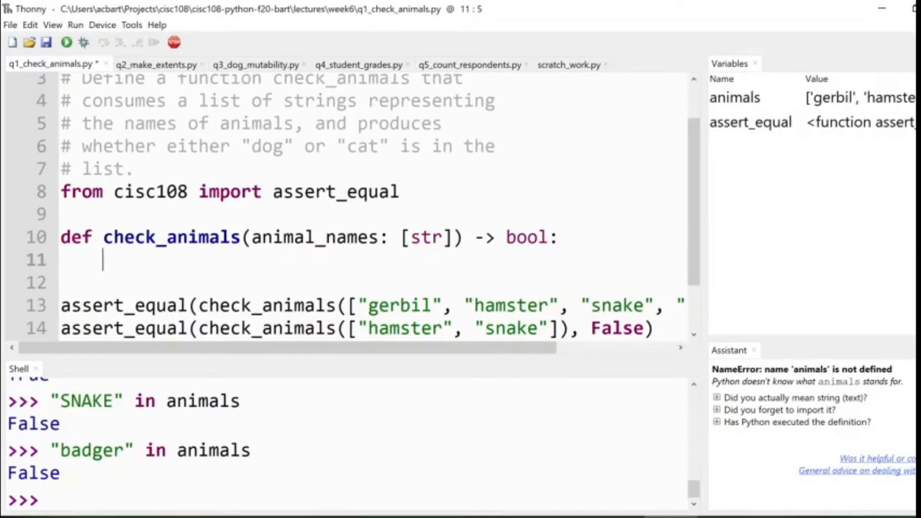
pyautogui.write('return ')
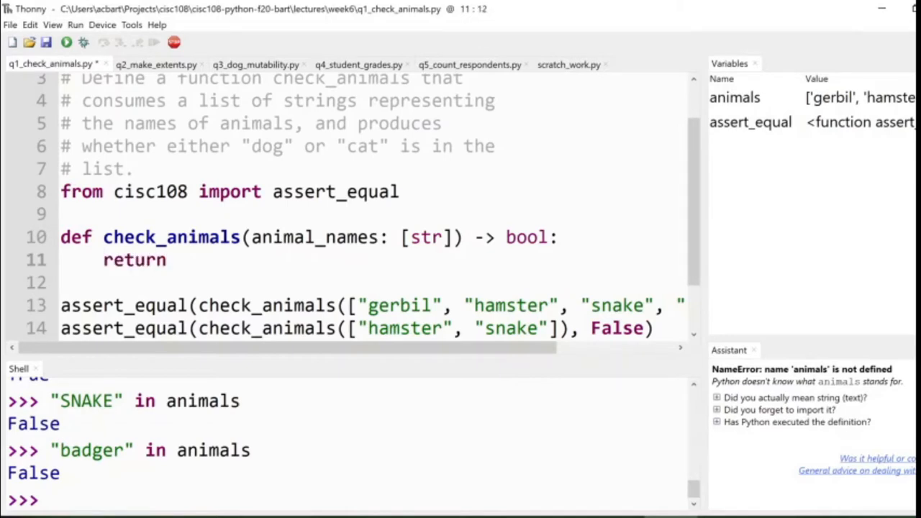
pyautogui.write('"dog" or "cat" in aniaml')
# Give the body return "dog" or "cat" in animal_names, save, and compare it with the comment's phrase.
pyautogui.press('BackSpace')
pyautogui.press('BackSpace')
pyautogui.press('BackSpace')
pyautogui.write('n')
pyautogui.press('BackSpace')
pyautogui.write('mal_names')
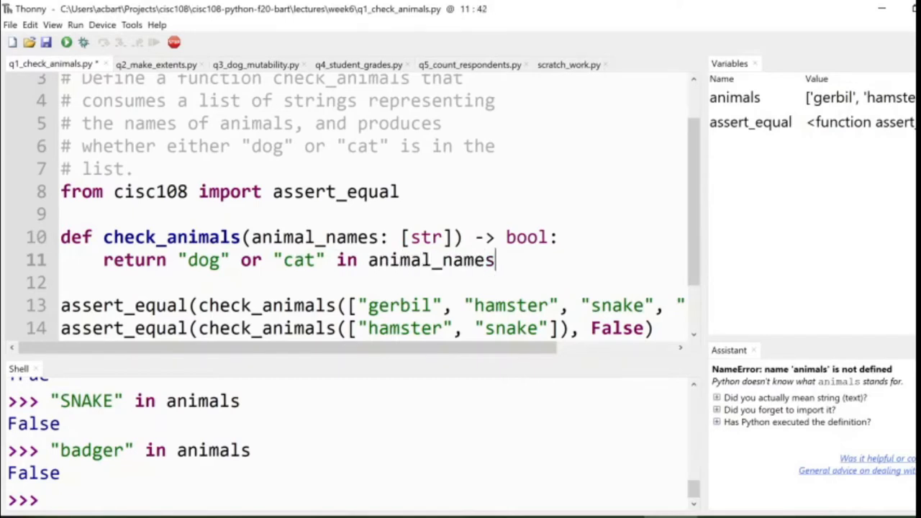
pyautogui.hotkey('ctrl', 's')
pyautogui.moveTo(251, 146); pyautogui.dragTo(357, 147)
pyautogui.click(263, 260)
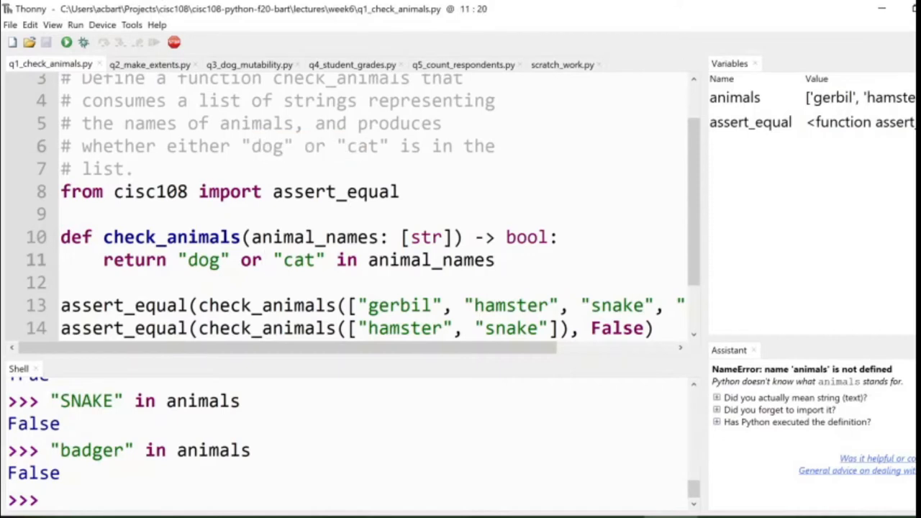
pyautogui.moveTo(178, 260); pyautogui.dragTo(495, 259)
# Run the tests, see 'dog' returned, and make line 11 check "dog" in animal_names or "cat" in animal_names.
pyautogui.click(60, 305)
pyautogui.click(66, 43)
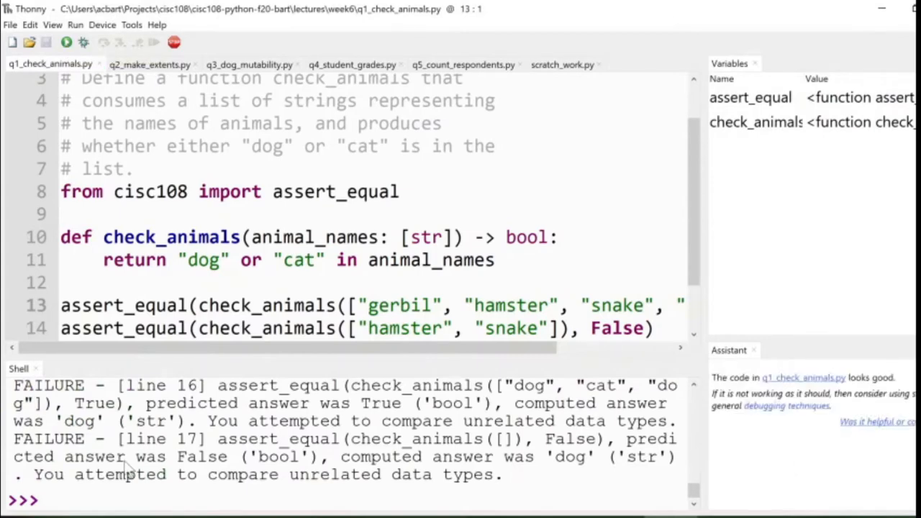
pyautogui.scroll(2, 124, 473)
pyautogui.scroll(-1, 124, 474)
pyautogui.scroll(-1, 124, 473)
pyautogui.doubleClick(250, 260)
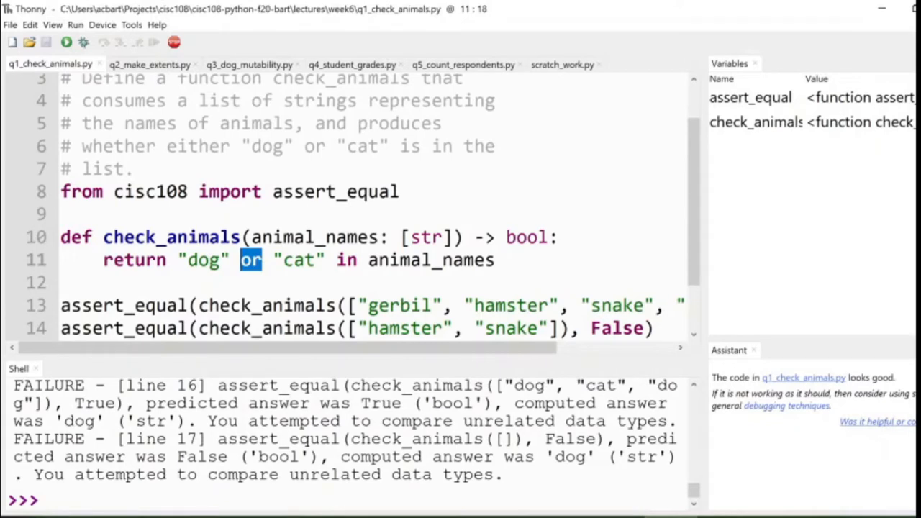
pyautogui.click(241, 260)
pyautogui.moveTo(495, 260); pyautogui.dragTo(336, 260)
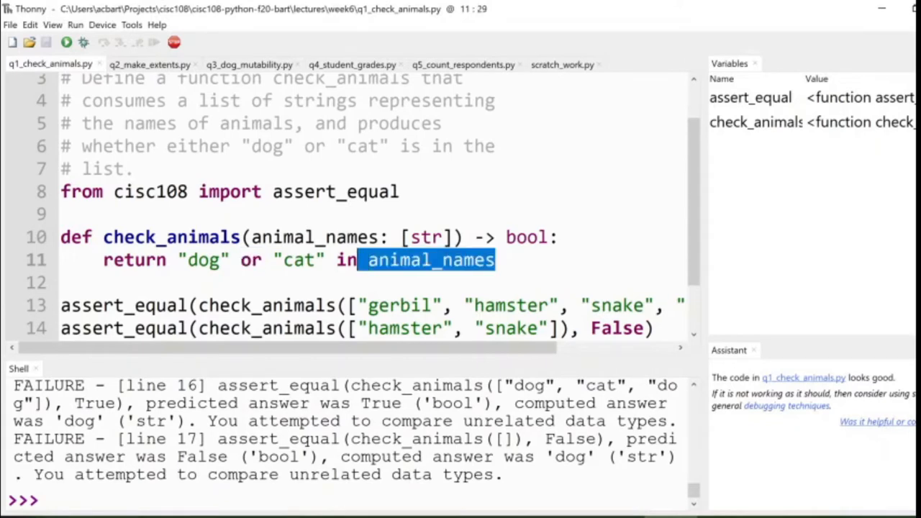
pyautogui.press('Left')
pyautogui.press('Left')
pyautogui.press('Left')
pyautogui.press('Left')
pyautogui.press('Left')
pyautogui.press('Left')
pyautogui.press('Left')
pyautogui.press('Left')
pyautogui.write('in animal_names')
pyautogui.press('Left')
pyautogui.press('Left')
pyautogui.press('Left')
pyautogui.press('BackSpace')
pyautogui.press('End')
# Wrap the dog check and the cat check each in parentheses and save.
pyautogui.press('Home')
pyautogui.hotkey('ctrl', 'Right')
pyautogui.write('(')
pyautogui.press('Left')
pyautogui.write(')')
pyautogui.press('Right')
pyautogui.press('Right')
pyautogui.press('Right')
pyautogui.write('(')
pyautogui.press('End')
pyautogui.write(')')
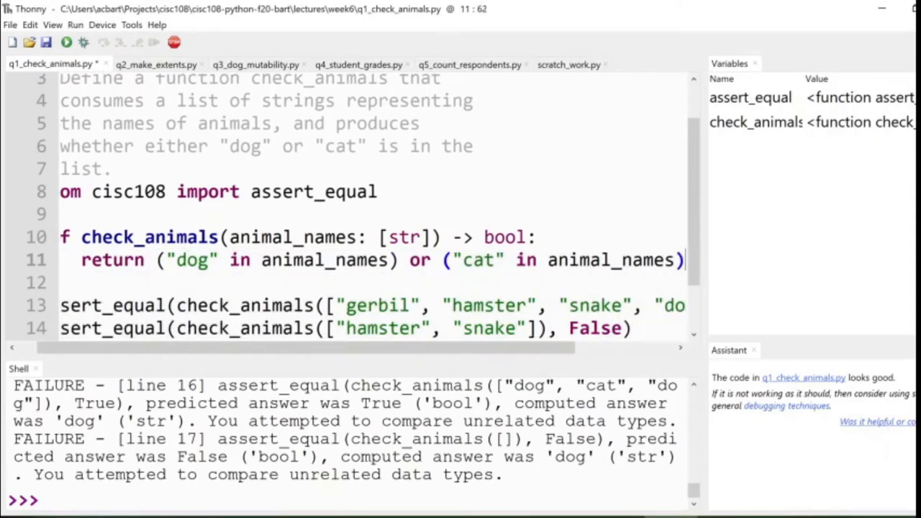
pyautogui.hotkey('ctrl', 'Left')
pyautogui.hotkey('ctrl', 'Left')
pyautogui.hotkey('ctrl', 'Left')
pyautogui.hotkey('ctrl', 'Left')
pyautogui.hotkey('ctrl', 'Left')
pyautogui.hotkey('ctrl', 'Left')
pyautogui.hotkey('ctrl', 's')
# Remove the parentheses again, leaving return "dog" in animal_names or "cat" in animal_names, and save.
pyautogui.press('Home')
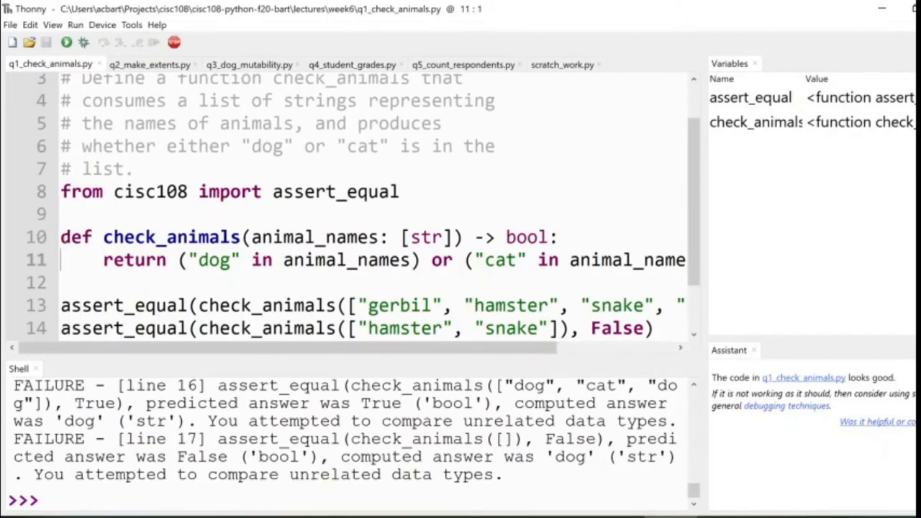
pyautogui.hotkey('ctrl', 'Right')
pyautogui.hotkey('ctrl', 'Right')
pyautogui.press('Delete')
pyautogui.hotkey('ctrl', 'Right')
pyautogui.hotkey('ctrl', 'Right')
pyautogui.hotkey('ctrl', 'Right')
pyautogui.press('Delete')
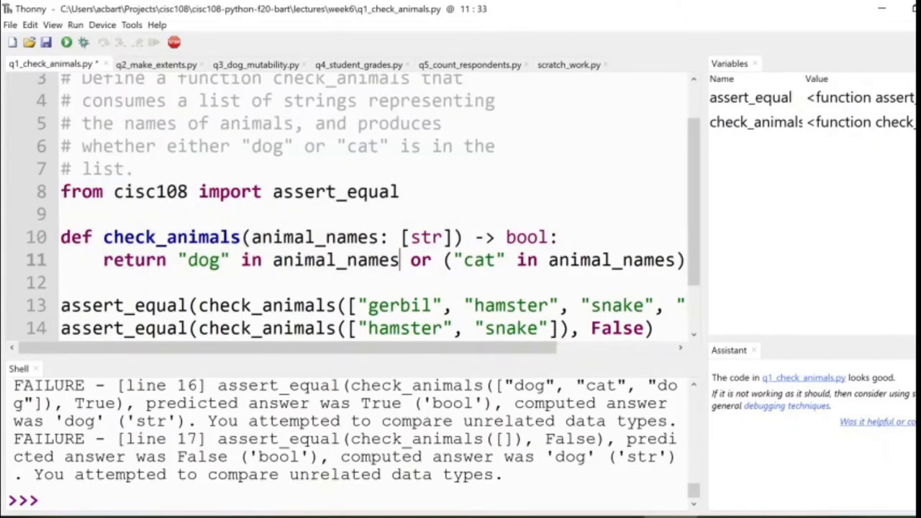
pyautogui.hotkey('ctrl', 'Right')
pyautogui.hotkey('ctrl', 'Right')
pyautogui.press('Delete')
pyautogui.hotkey('ctrl', 'Right')
pyautogui.hotkey('ctrl', 'Right')
pyautogui.hotkey('ctrl', 'Right')
pyautogui.press('Delete')
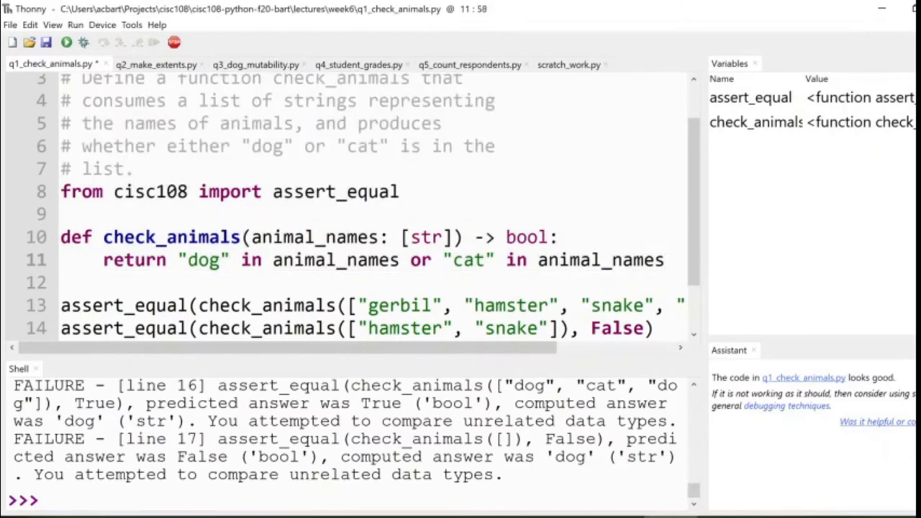
pyautogui.hotkey('ctrl', 's')
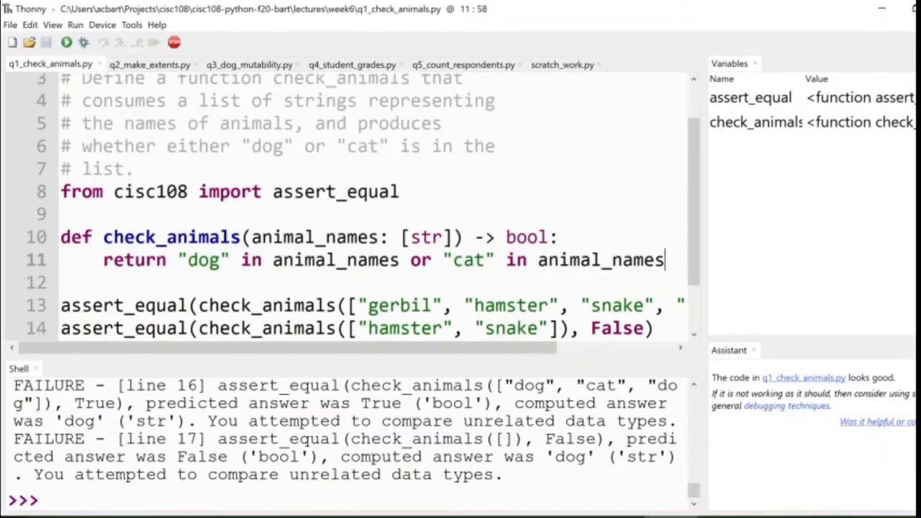
pyautogui.scroll(-1, 360, 209)
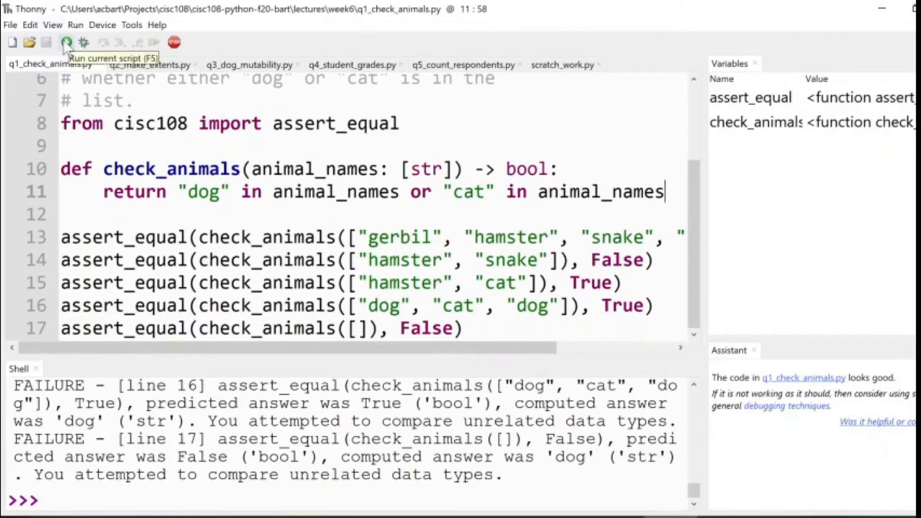
pyautogui.click(66, 43)
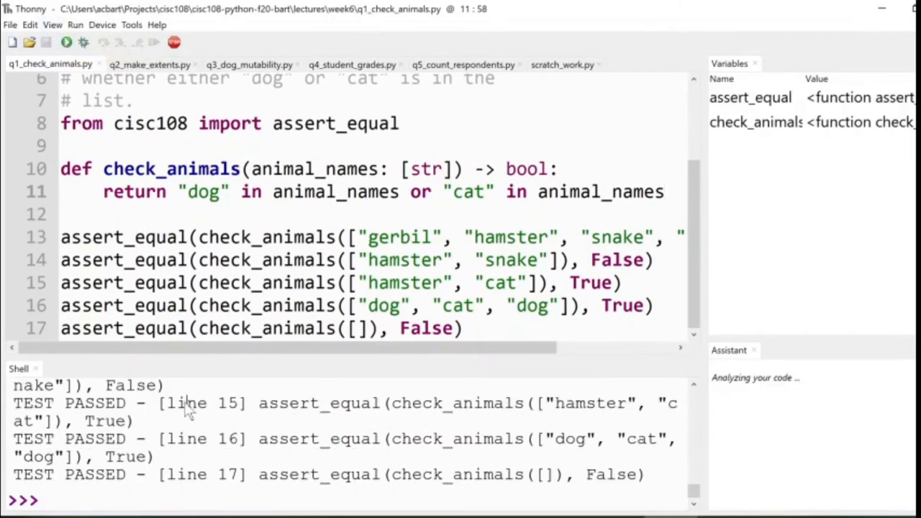
pyautogui.scroll(1, 185, 411)
pyautogui.scroll(1, 188, 410)
pyautogui.scroll(-1, 188, 410)
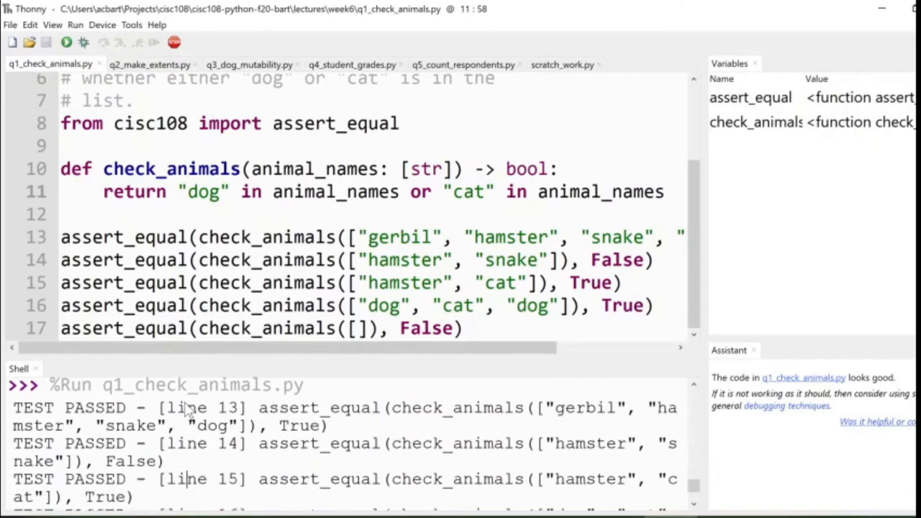
pyautogui.scroll(-1, 189, 410)
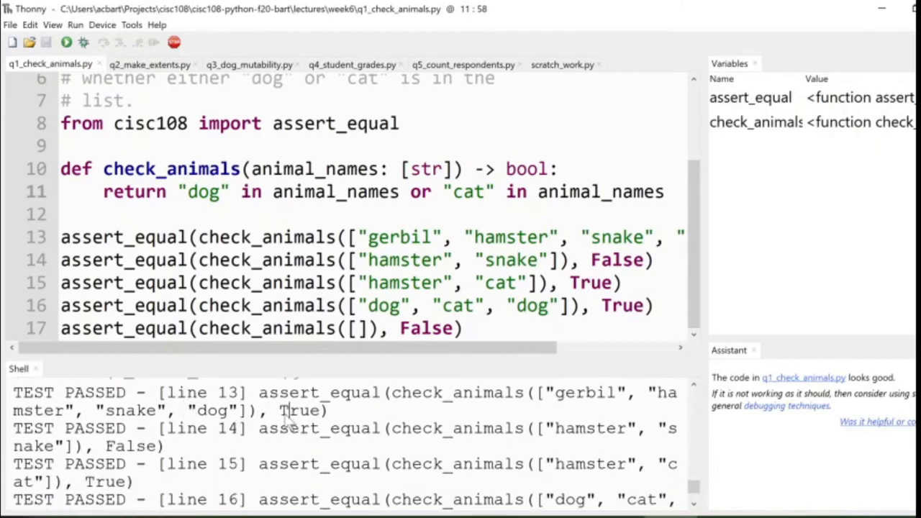
pyautogui.doubleClick(302, 410)
pyautogui.doubleClick(148, 446)
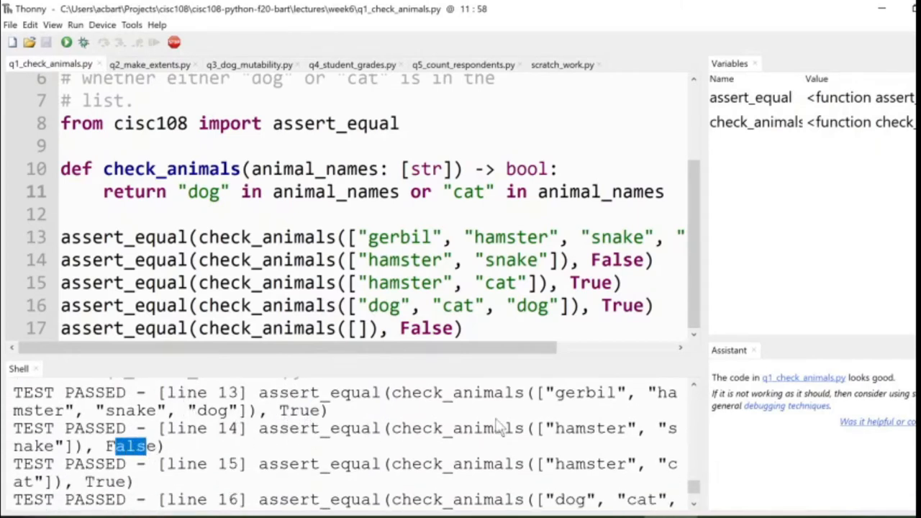
pyautogui.doubleClick(540, 394)
pyautogui.moveTo(547, 394); pyautogui.dragTo(266, 412)
pyautogui.scroll(-1, 267, 423)
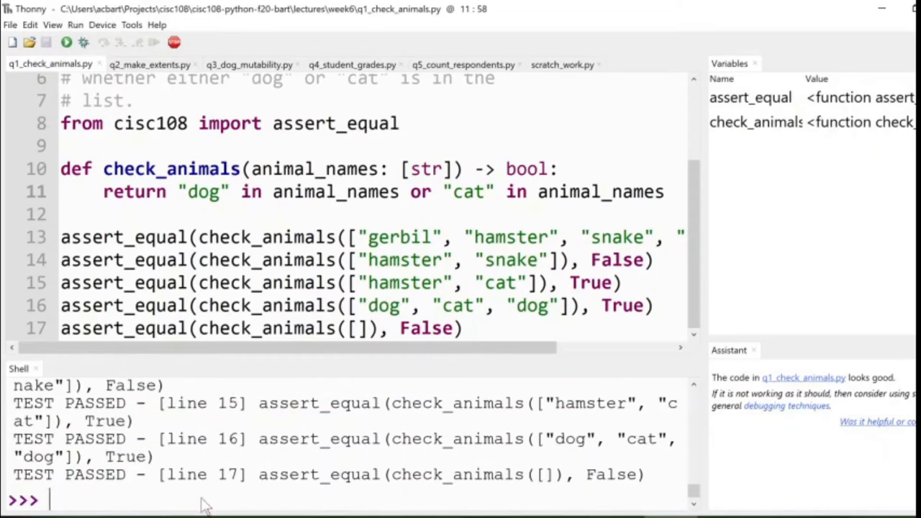
pyautogui.write('m')
# In the Shell, check_animals gives True for dog, cat, badger, mole and False for only badger, mole.
pyautogui.press('BackSpace')
pyautogui.write('check_an')
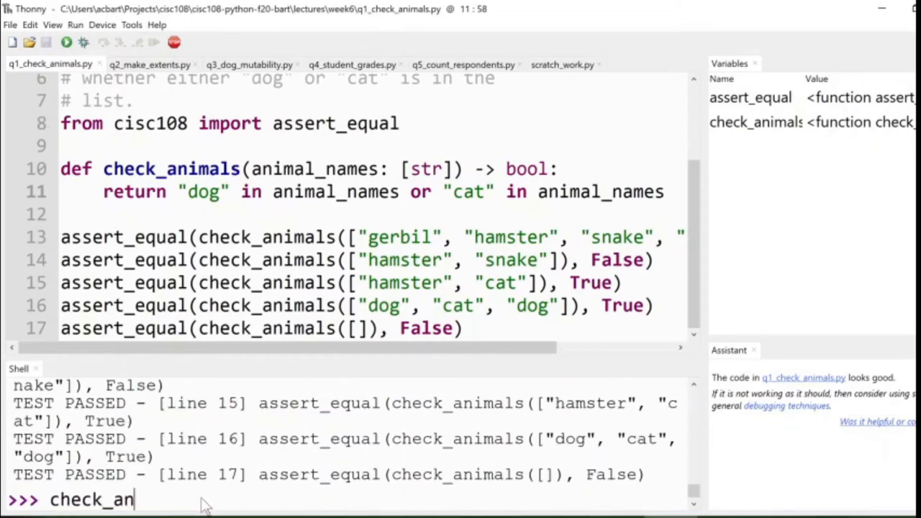
pyautogui.write('imals(["dog", "cat", "badger", "mole"])')
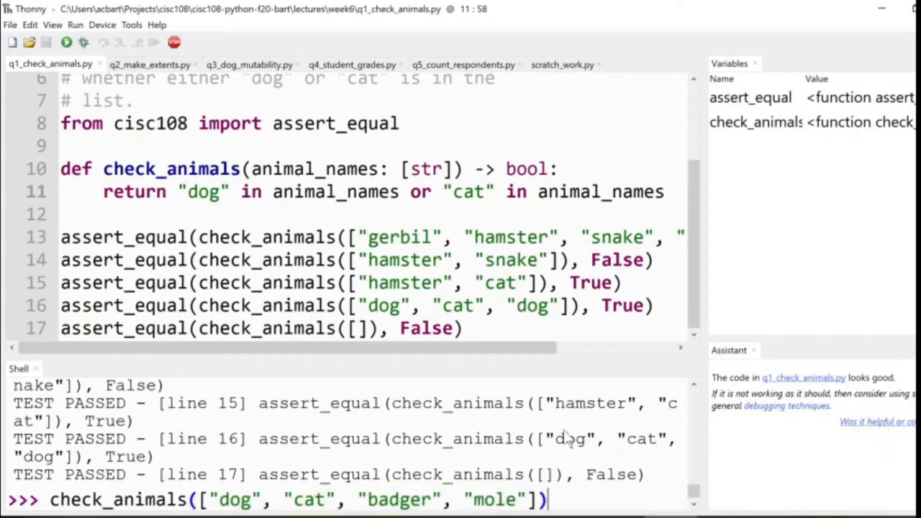
pyautogui.press('Return')
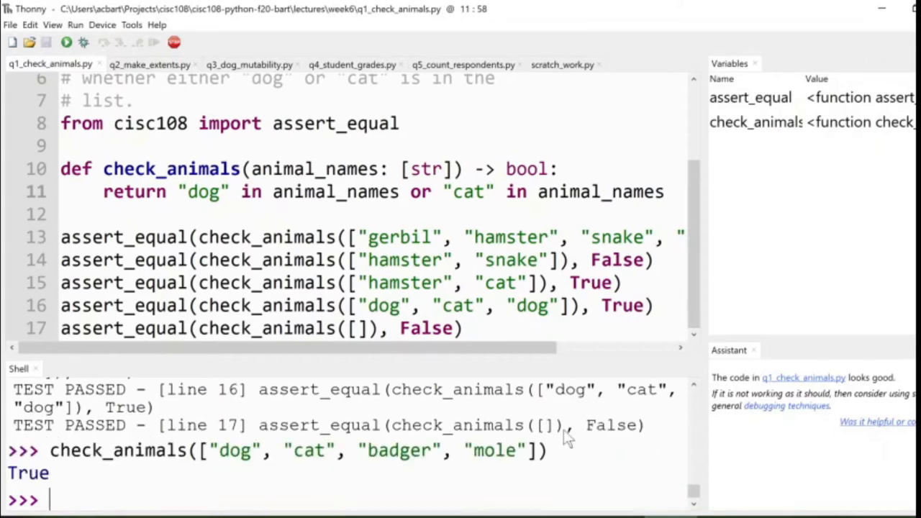
pyautogui.press('Up')
pyautogui.press('Left')
pyautogui.press('Left')
pyautogui.press('Left')
pyautogui.press('Left')
pyautogui.press('Left')
pyautogui.press('Left')
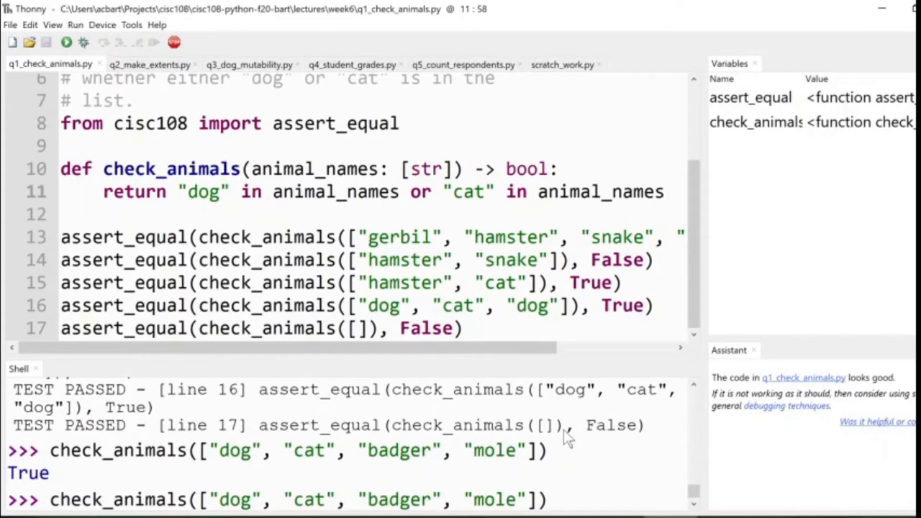
pyautogui.press('Right')
pyautogui.press('Right')
pyautogui.press('Right')
pyautogui.hotkey('shift', 'Left')
pyautogui.hotkey('shift', 'Left')
pyautogui.hotkey('shift', 'Left')
pyautogui.press('BackSpace')
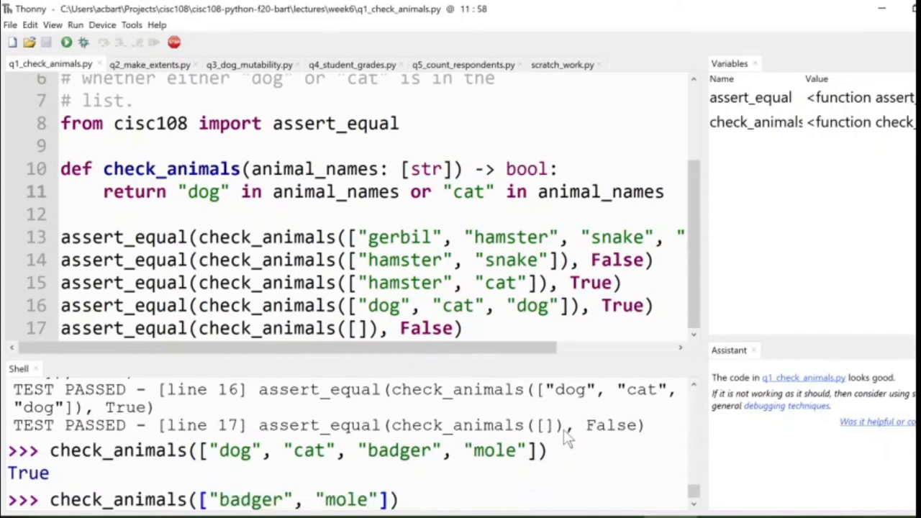
pyautogui.press('Return')
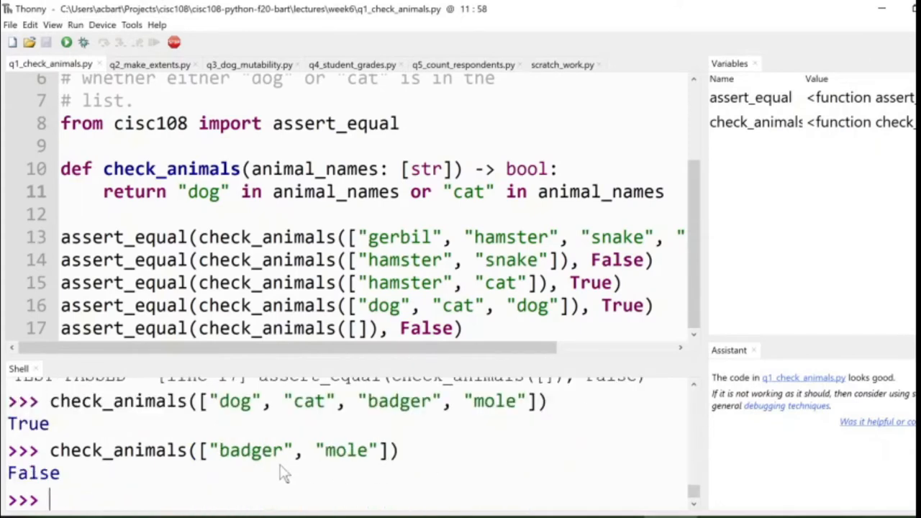
pyautogui.moveTo(206, 453); pyautogui.dragTo(198, 454)
pyautogui.moveTo(389, 454); pyautogui.dragTo(380, 454)
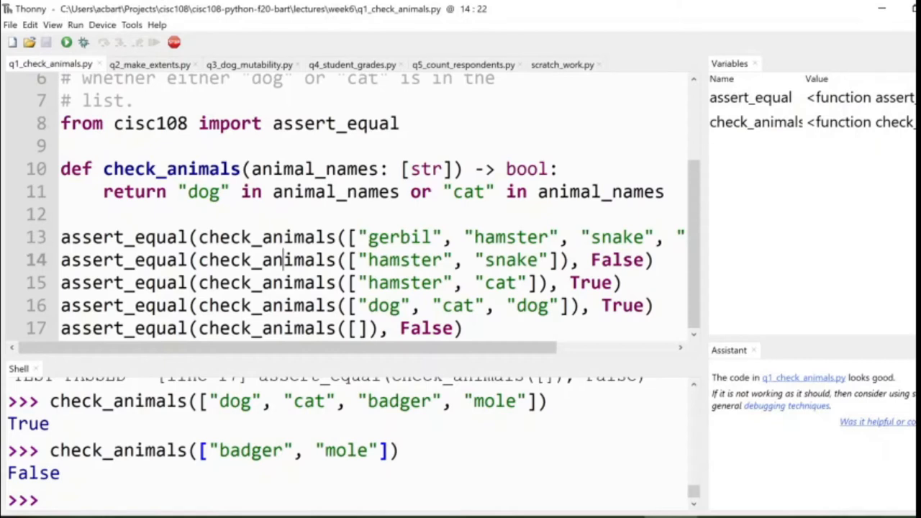
# In q2_make_extents.py, import assert_equal from cisc108 and test make_extents(7) against [-7, 7].
pyautogui.click(126, 69)
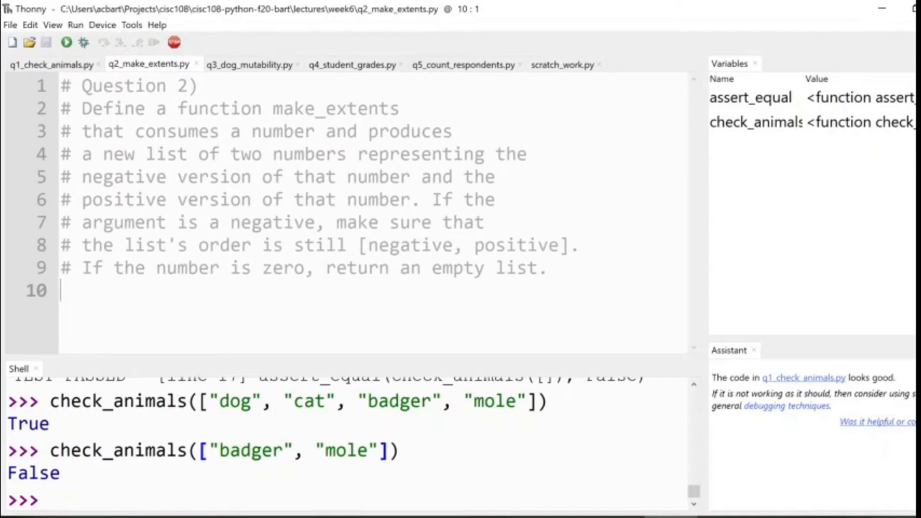
pyautogui.write('from cisc108 import assert_equal')
pyautogui.press('Return')
pyautogui.press('Return')
pyautogui.doubleClick(360, 108)
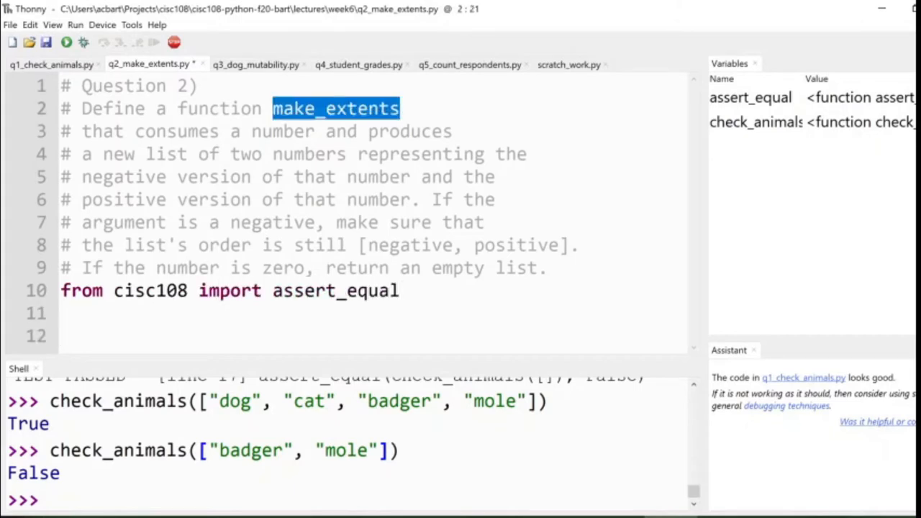
pyautogui.click(60, 335)
pyautogui.write('assert_equal')
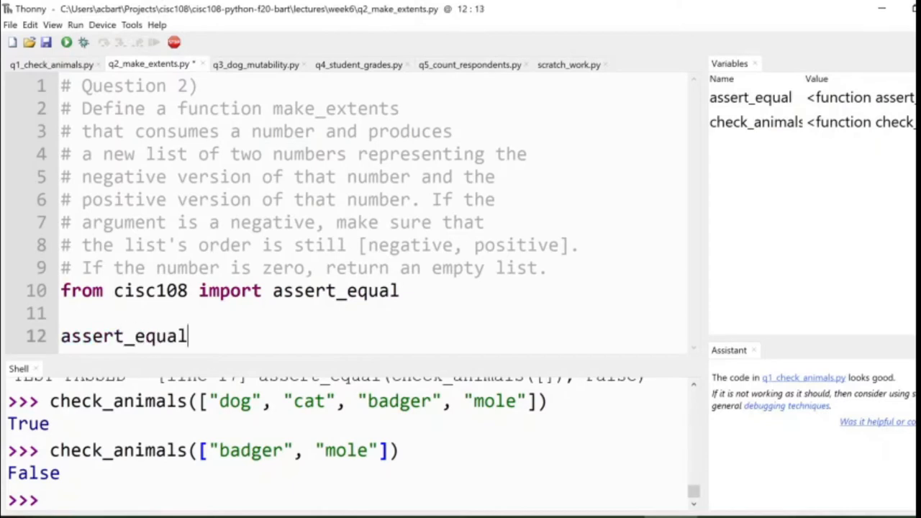
pyautogui.write('(make_etetents()')
pyautogui.press('BackSpace')
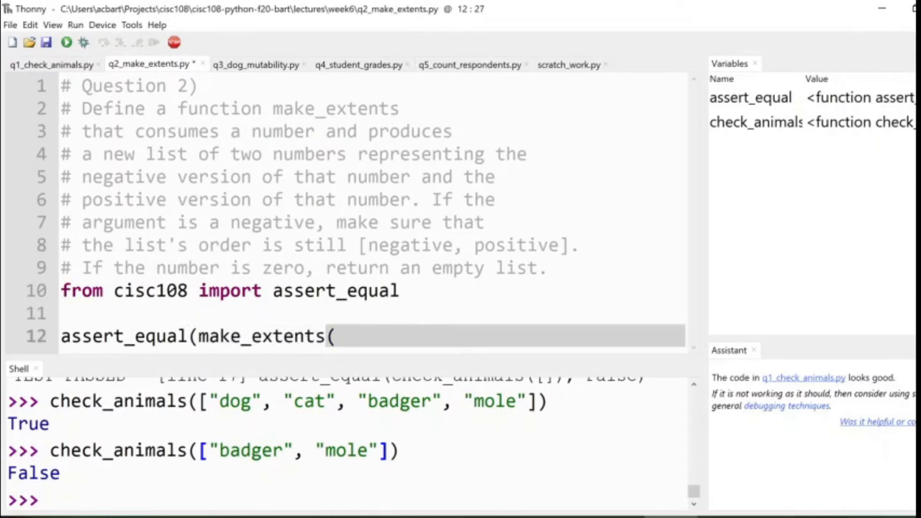
pyautogui.write('7)')
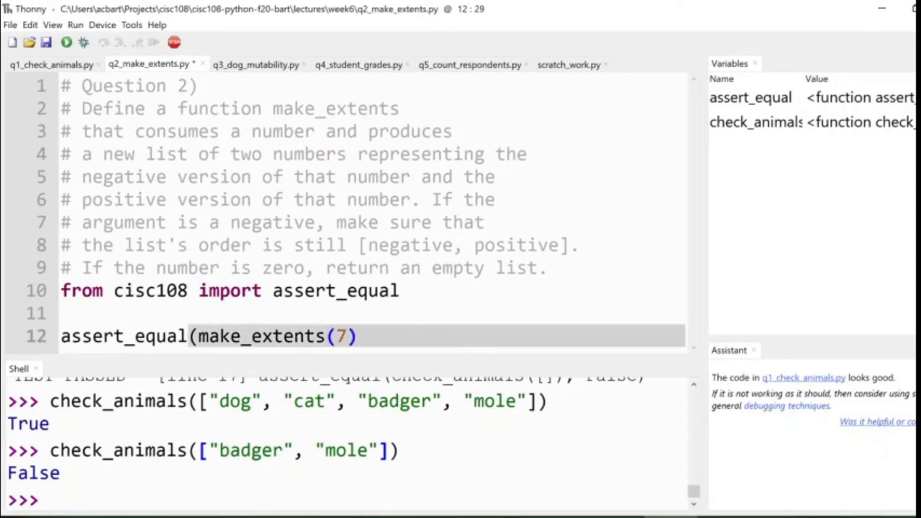
pyautogui.write(', ')
pyautogui.write('[])')
pyautogui.press('Left')
pyautogui.press('Left')
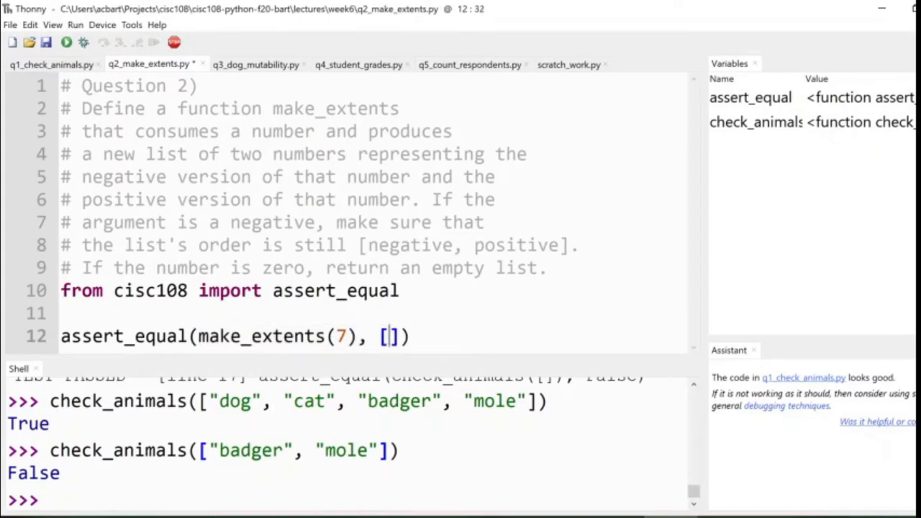
pyautogui.write('-7, 7')
pyautogui.press('End')
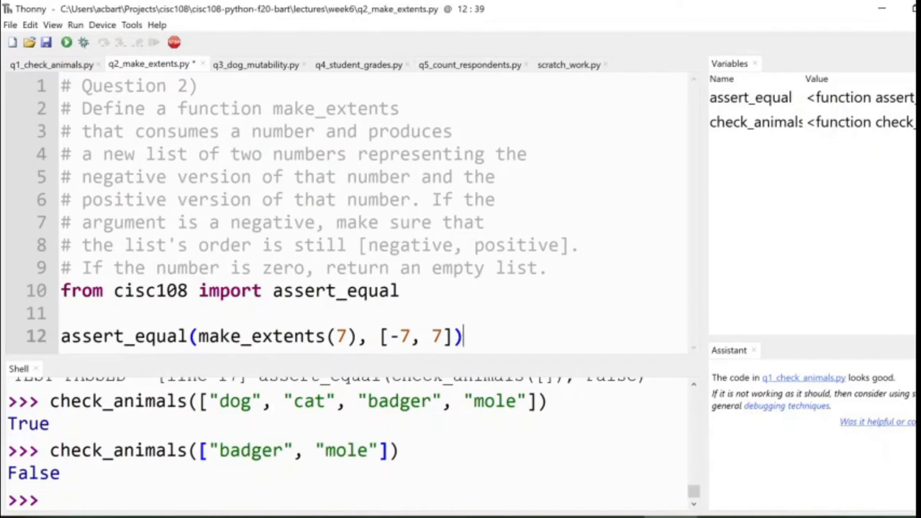
# Copy the first test line and paste a duplicate as line 13.
pyautogui.hotkey('shift', 'Home')
pyautogui.hotkey('ctrl', 'c')
pyautogui.press('End')
pyautogui.press('Return')
pyautogui.hotkey('ctrl', 'v')
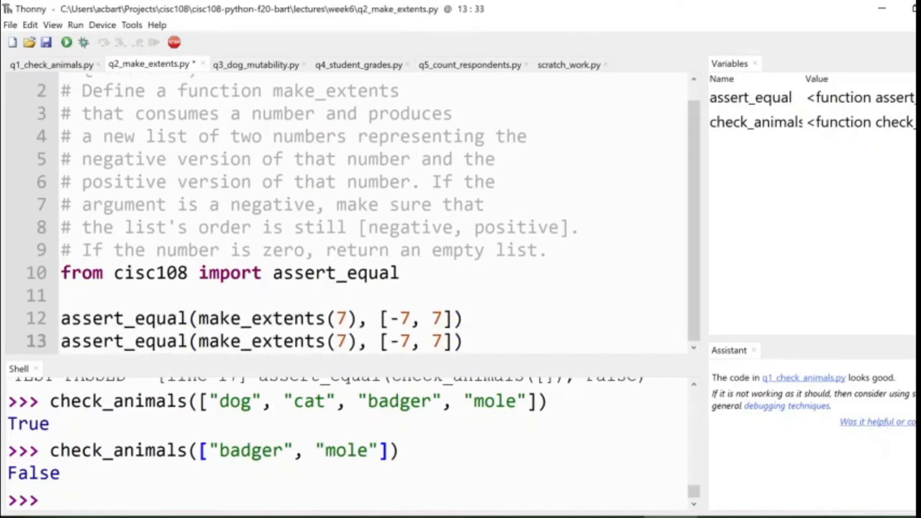
# Edit line 13 to expect make_extents(-3) to give [-3, 3].
pyautogui.press('Left')
pyautogui.press('Left')
pyautogui.press('Left')
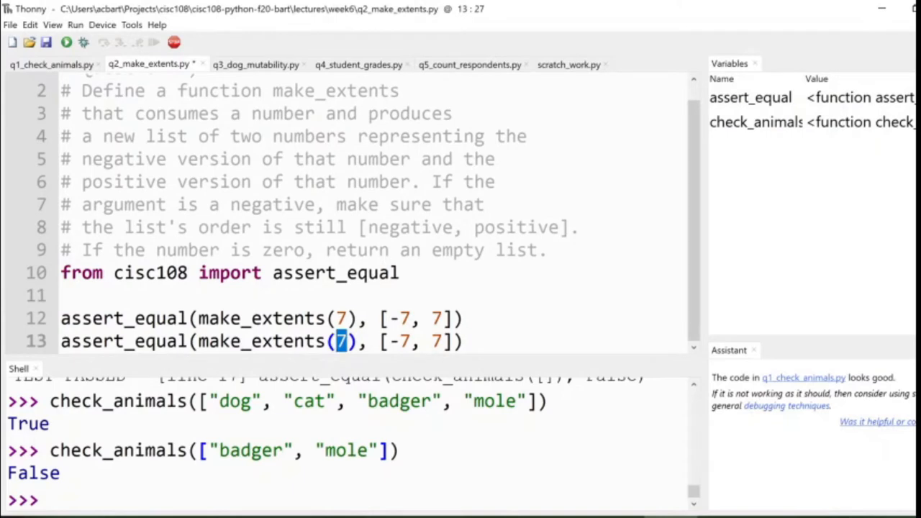
pyautogui.press('Delete')
pyautogui.write('-3')
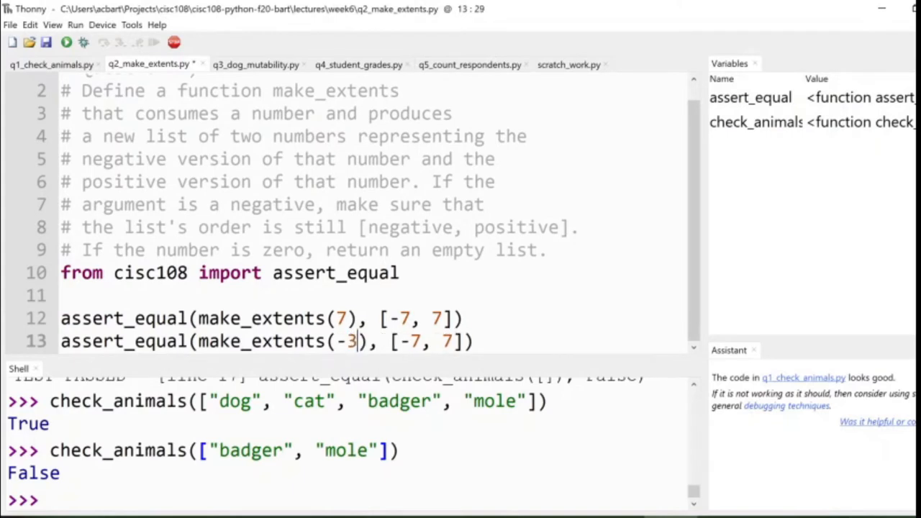
pyautogui.press('Right')
pyautogui.press('Right')
pyautogui.press('Right')
pyautogui.press('Right')
pyautogui.hotkey('shift', 'Right')
pyautogui.write('3')
pyautogui.press('Right')
pyautogui.press('Right')
pyautogui.hotkey('shift', 'Right')
pyautogui.write('3')
pyautogui.press('Left')
pyautogui.press('Left')
pyautogui.press('Left')
pyautogui.press('Left')
pyautogui.press('Left')
pyautogui.hotkey('shift', 'Right')
pyautogui.hotkey('shift', 'Right')
pyautogui.press('Right')
pyautogui.press('Right')
pyautogui.hotkey('shift', 'Right')
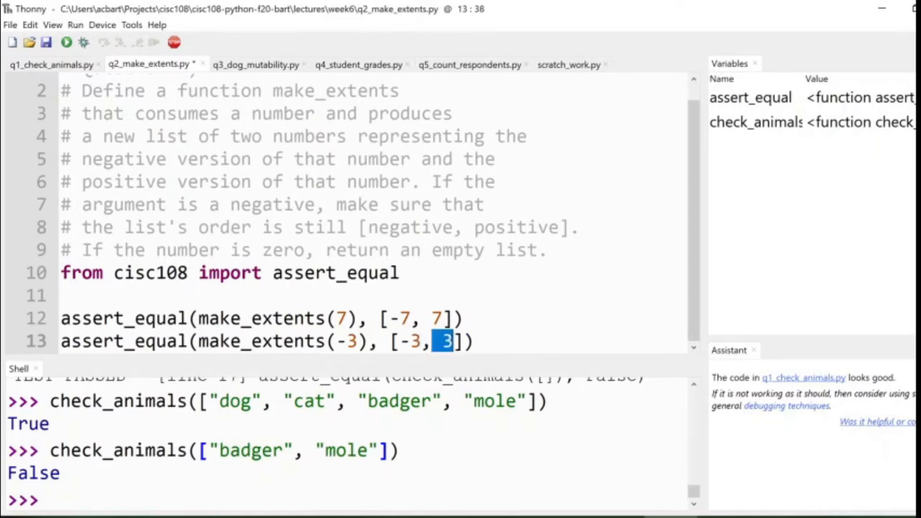
pyautogui.press('Right')
pyautogui.press('Right')
# Paste a third test on line 14 expecting make_extents(0) to give [], and save.
pyautogui.press('Return')
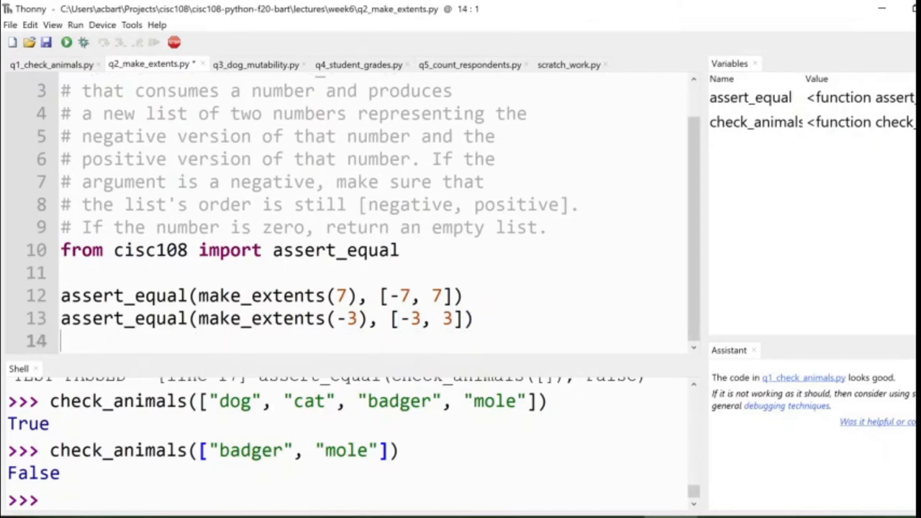
pyautogui.hotkey('ctrl', 'v')
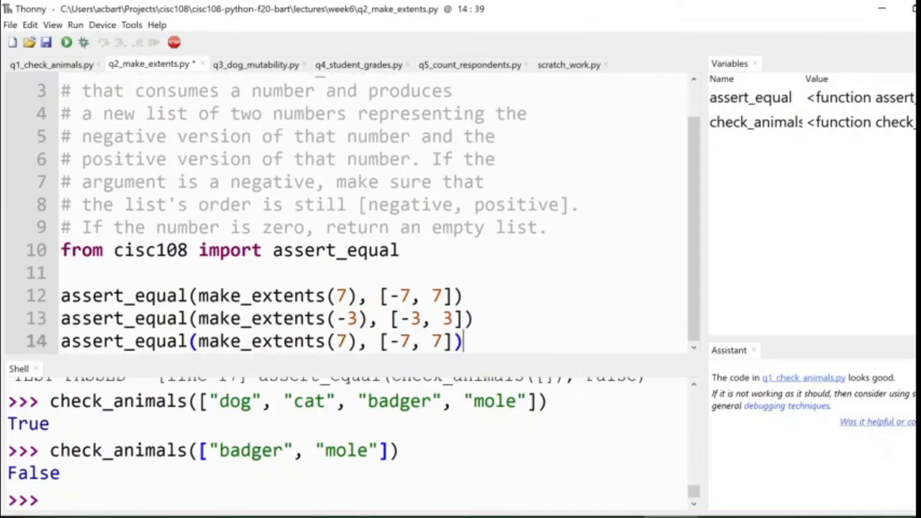
pyautogui.press('Left')
pyautogui.press('Left')
pyautogui.press('Left')
pyautogui.hotkey('shift', 'Right')
pyautogui.write('0')
pyautogui.press('Right')
pyautogui.press('Right')
pyautogui.press('Right')
pyautogui.press('Right')
pyautogui.press('Right')
pyautogui.hotkey('shift', 'Right')
pyautogui.hotkey('shift', 'Right')
pyautogui.hotkey('shift', 'Right')
pyautogui.write('-0')
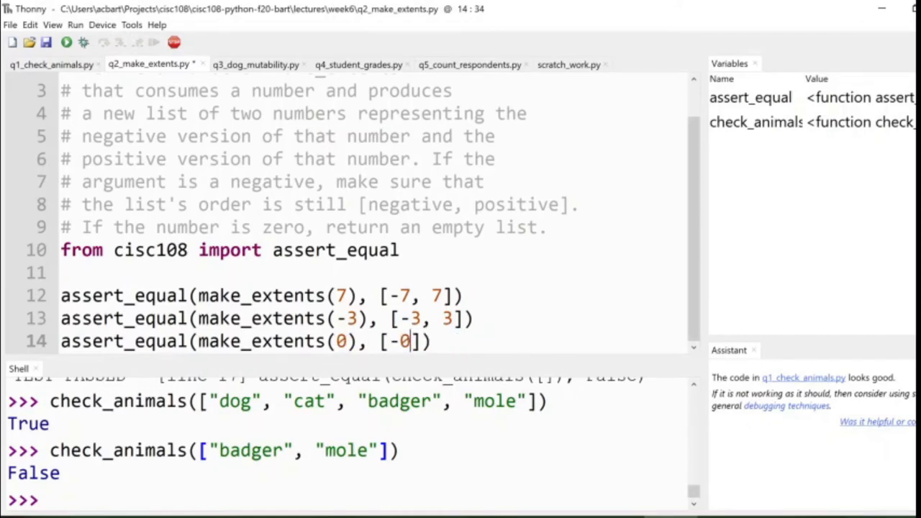
pyautogui.write(', 0')
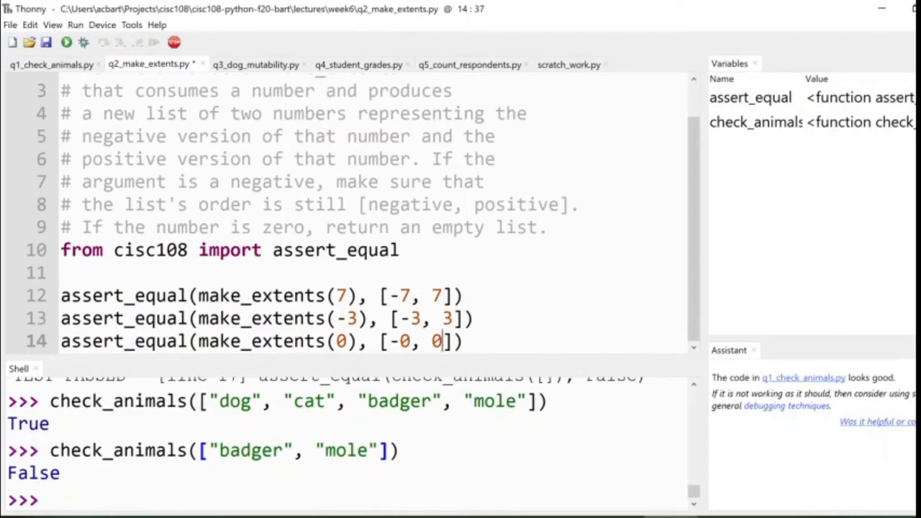
pyautogui.press('BackSpace')
pyautogui.press('BackSpace')
pyautogui.press('BackSpace')
pyautogui.press('BackSpace')
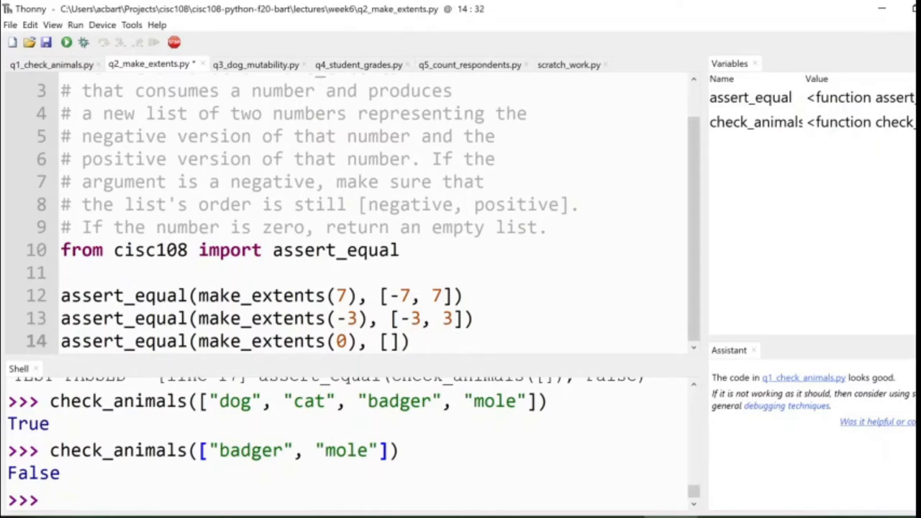
pyautogui.press('End')
pyautogui.hotkey('ctrl', 's')
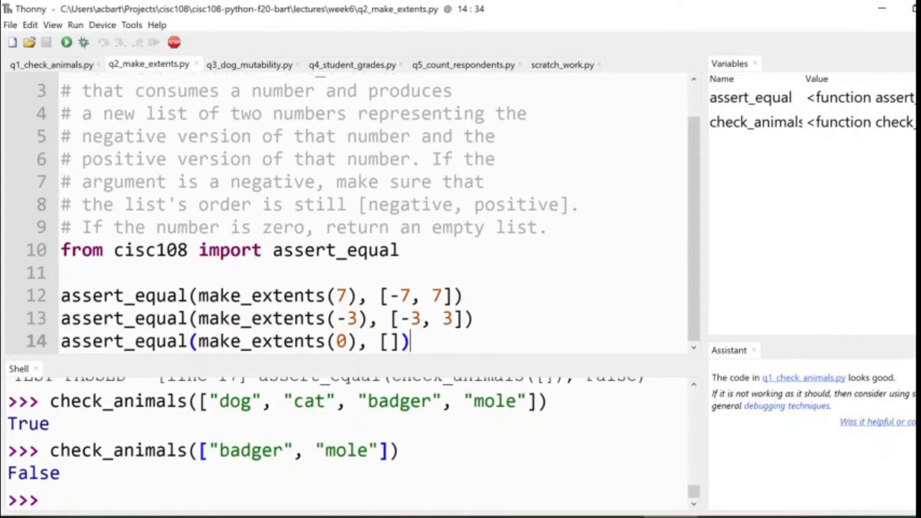
# Below the import, add the header def make_extents(a_number: int) -> [int]:.
pyautogui.press('Up')
pyautogui.press('Up')
pyautogui.press('Left')
pyautogui.press('Left')
pyautogui.press('Left')
pyautogui.hotkey('shift', 'Right')
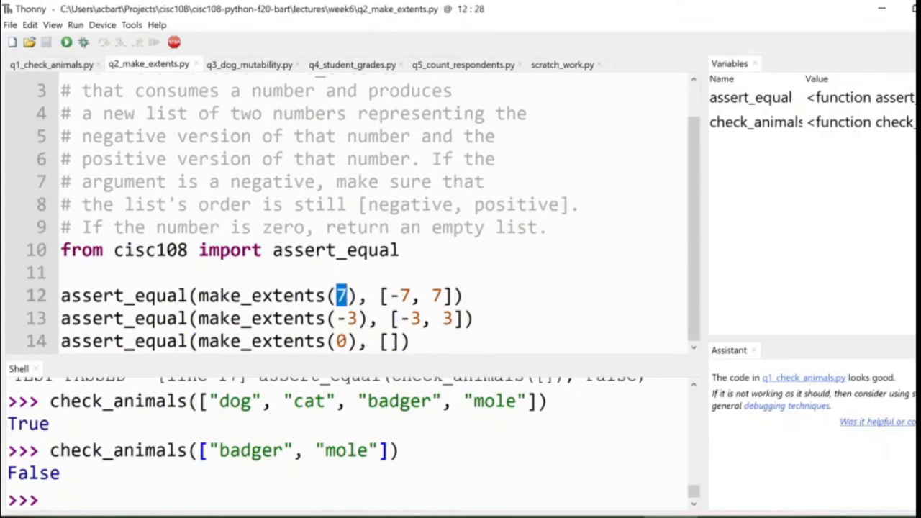
pyautogui.press('End')
pyautogui.press('Left')
pyautogui.hotkey('shift', 'Left')
pyautogui.hotkey('ctrl', 'shift', 'Left')
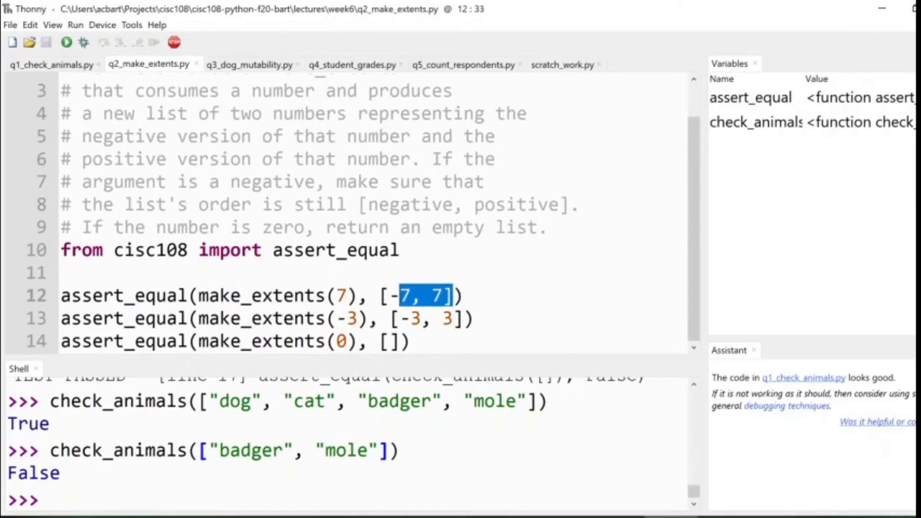
pyautogui.hotkey('ctrl', 'shift', 'Left')
pyautogui.press('Up')
pyautogui.press('Up')
pyautogui.press('End')
pyautogui.press('Return')
pyautogui.press('Return')
pyautogui.write('d')
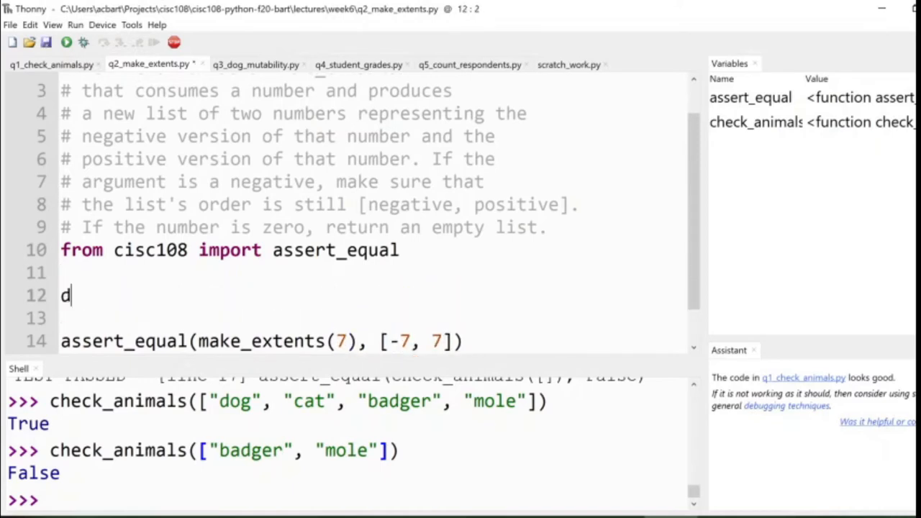
pyautogui.write('ef make')
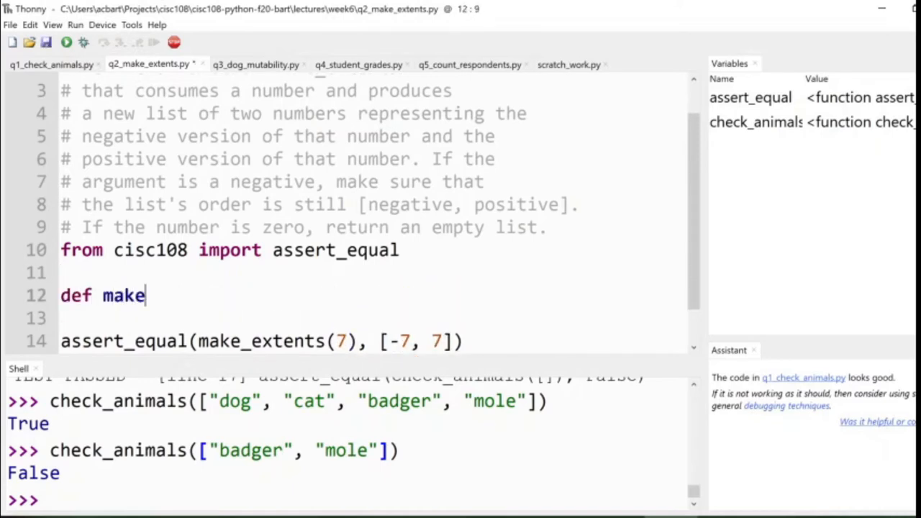
pyautogui.write('_extents(')
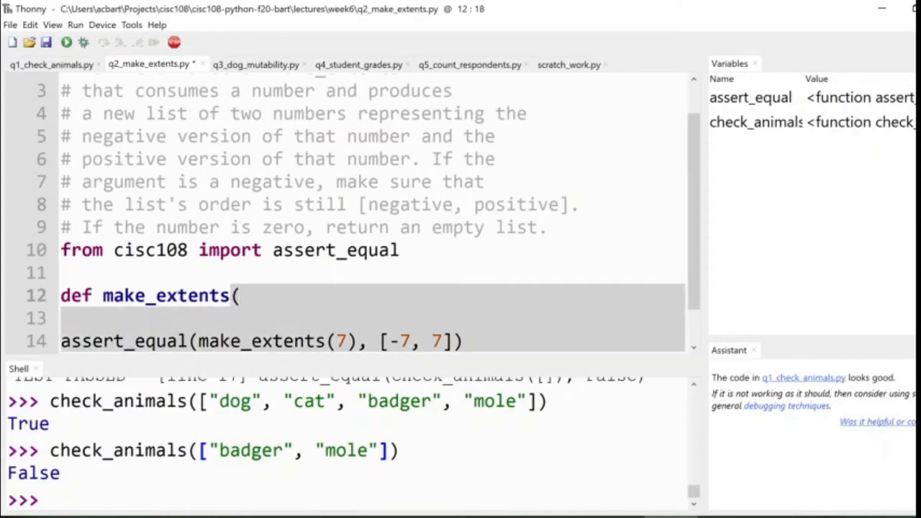
pyautogui.write('a_number: int)')
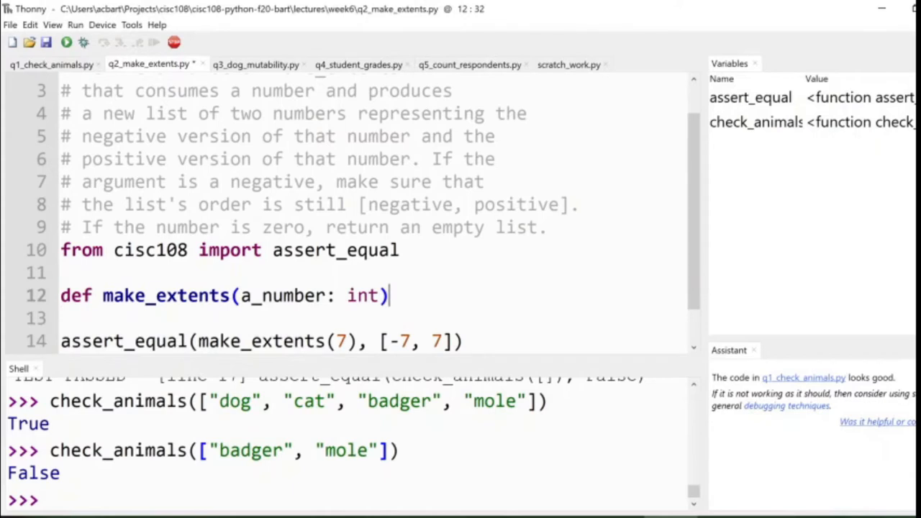
pyautogui.write(' -> ')
pyautogui.write('[int]')
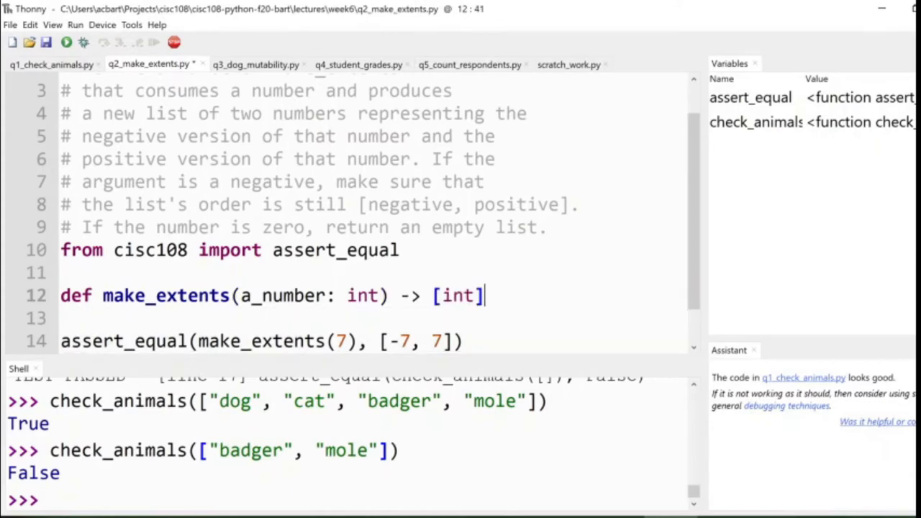
pyautogui.press('Down')
pyautogui.press('Down')
pyautogui.press('Down')
pyautogui.press('Down')
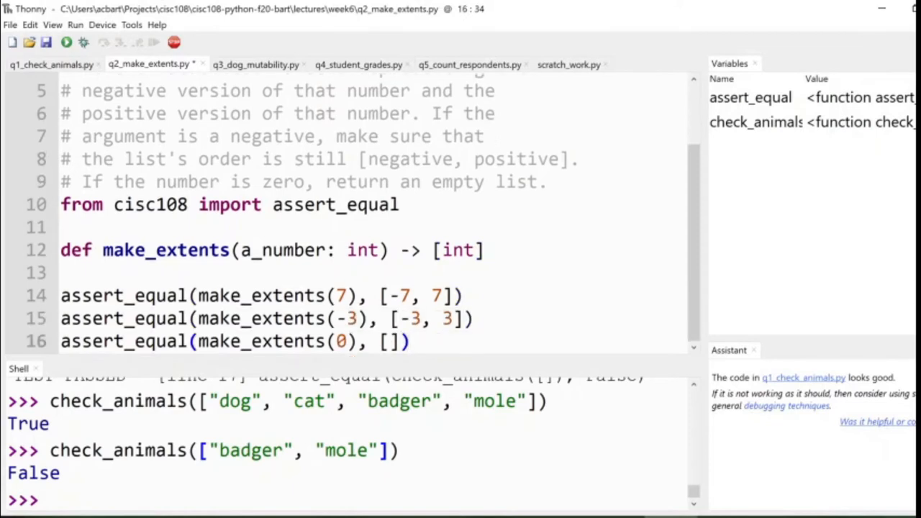
pyautogui.press('Up')
pyautogui.press('Up')
pyautogui.press('Up')
pyautogui.press('Up')
pyautogui.write(':')
# Give it the body return [-a_number, a_number] and save the file.
pyautogui.press('Return')
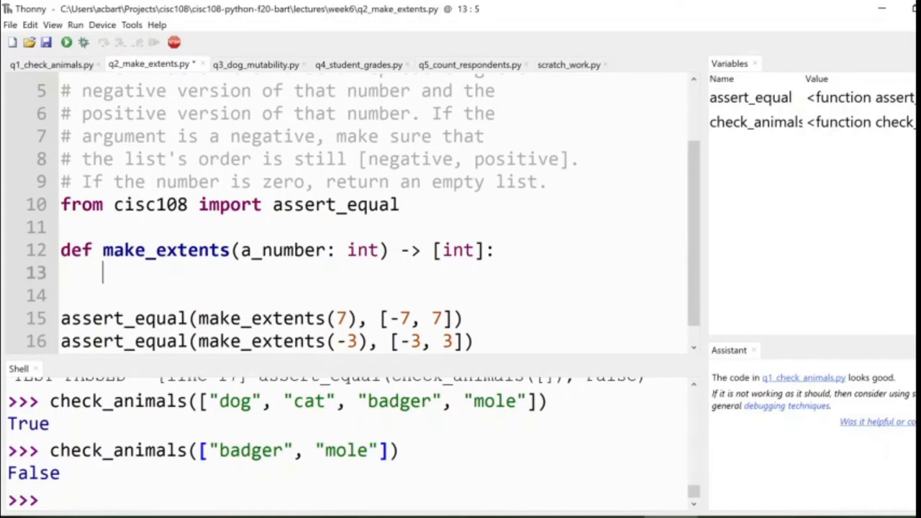
pyautogui.write('return [')
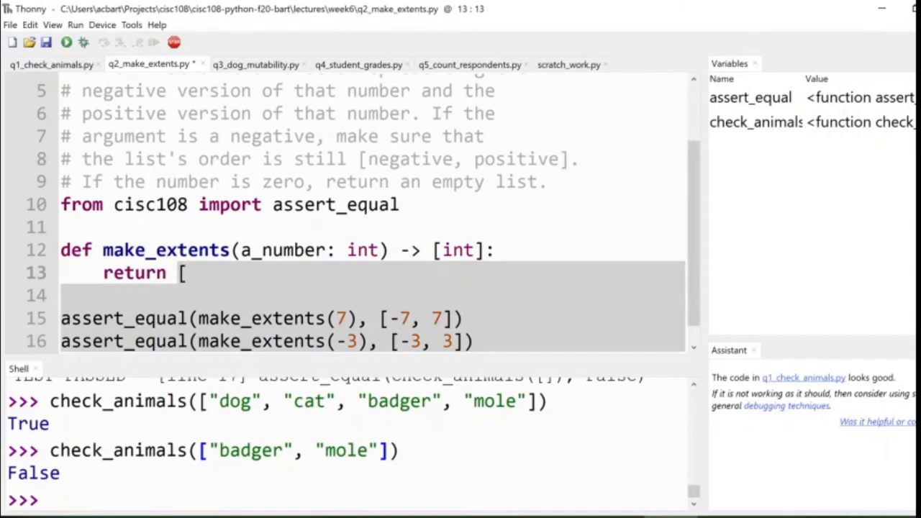
pyautogui.write(']')
pyautogui.press('Left')
pyautogui.write('-a_number, a_number')
pyautogui.hotkey('ctrl', 's')
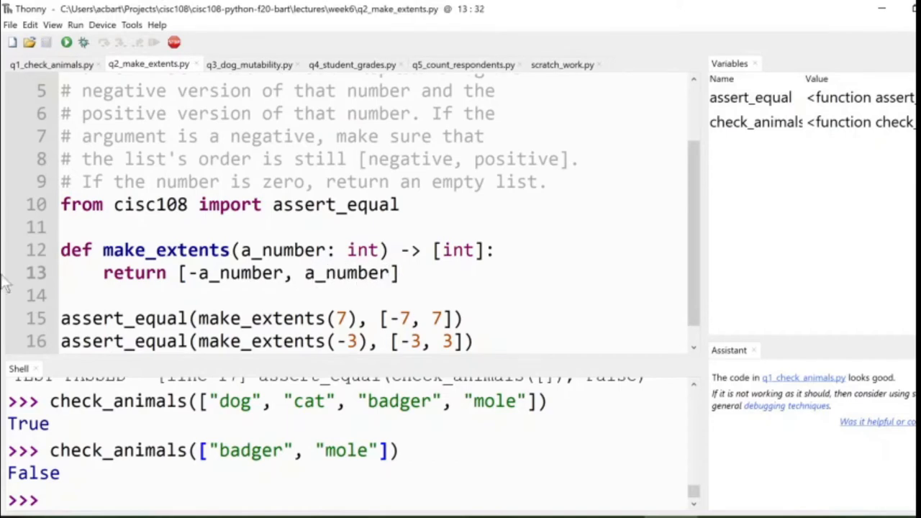
# Run the tests, note [-7, 7] passing, then start the debugger at the first test on line 15.
pyautogui.click(66, 42)
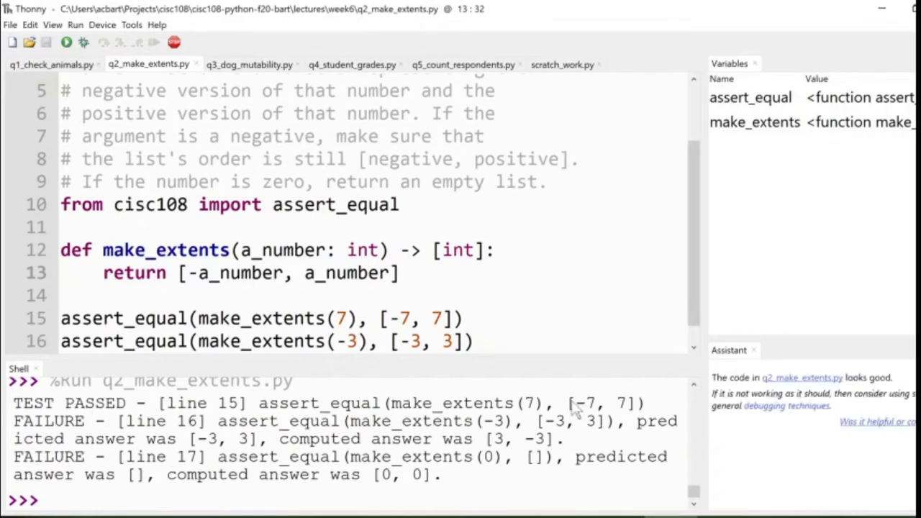
pyautogui.moveTo(565, 403); pyautogui.dragTo(638, 405)
pyautogui.click(60, 318)
pyautogui.click(83, 42)
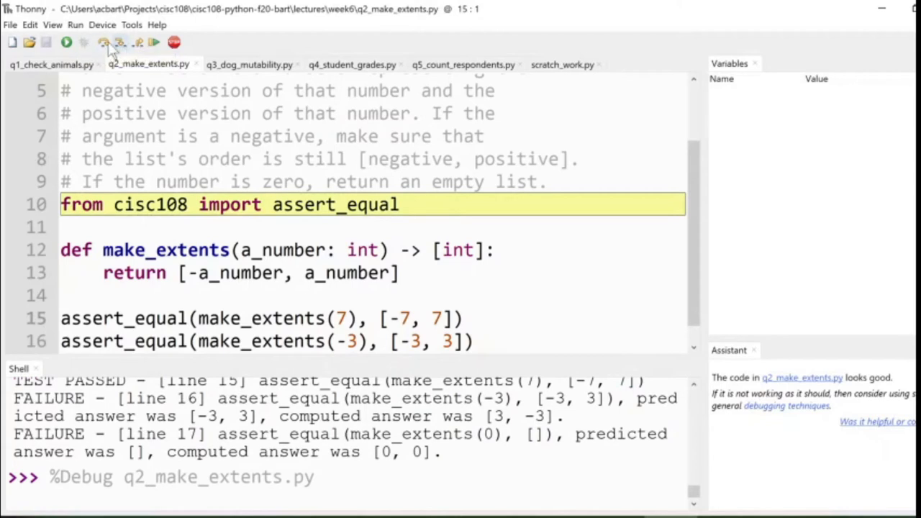
pyautogui.click(104, 42)
# Step into make_extents(7), watching -a_number become -7 and the call return [-7, 7] to assert_equal.
pyautogui.click(120, 42)
pyautogui.click(119, 43)
pyautogui.click(120, 42)
pyautogui.click(119, 42)
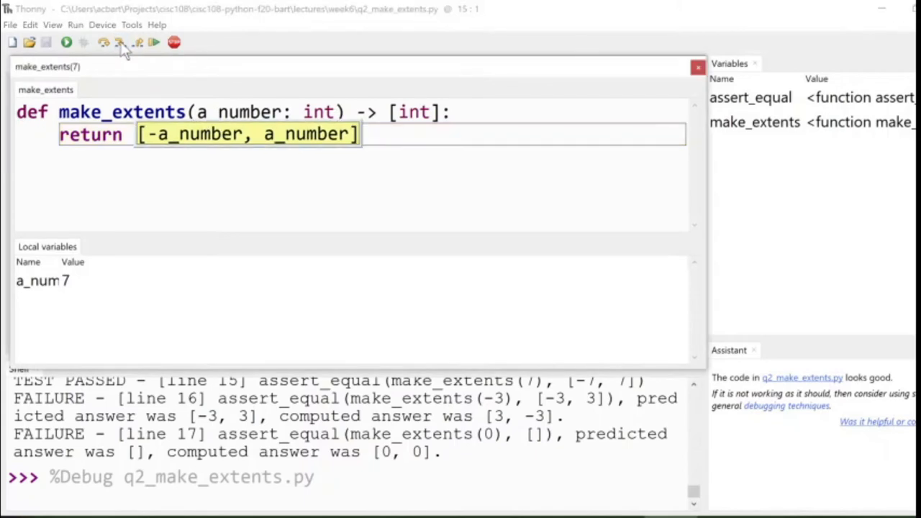
pyautogui.click(120, 43)
pyautogui.click(120, 42)
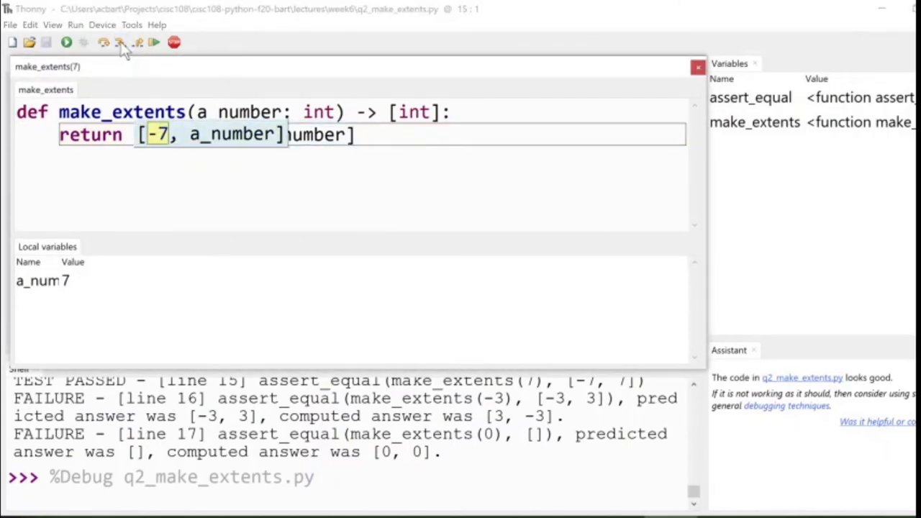
pyautogui.click(120, 43)
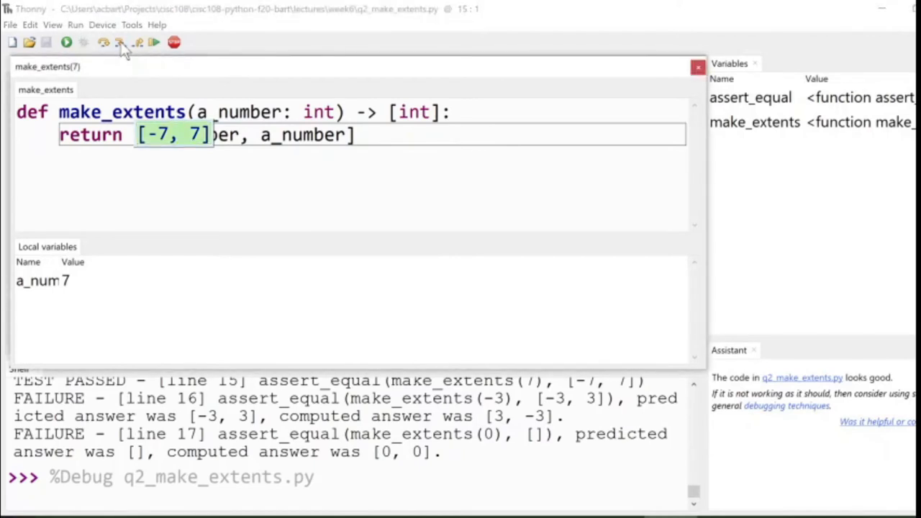
pyautogui.click(121, 44)
pyautogui.click(120, 43)
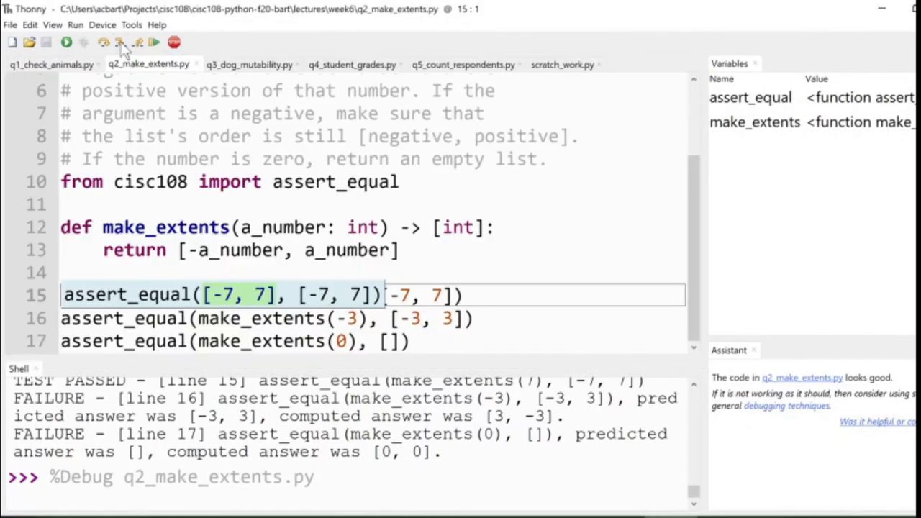
pyautogui.click(119, 42)
pyautogui.click(120, 43)
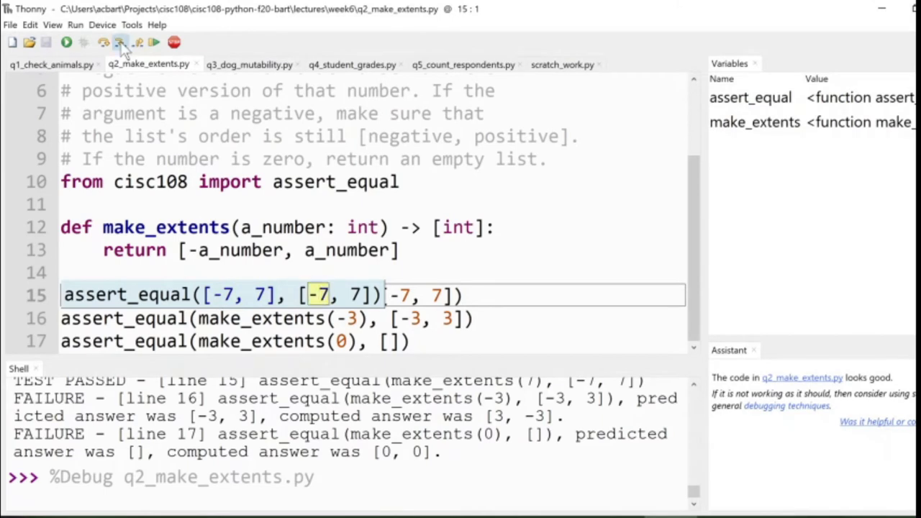
pyautogui.click(122, 44)
pyautogui.click(123, 45)
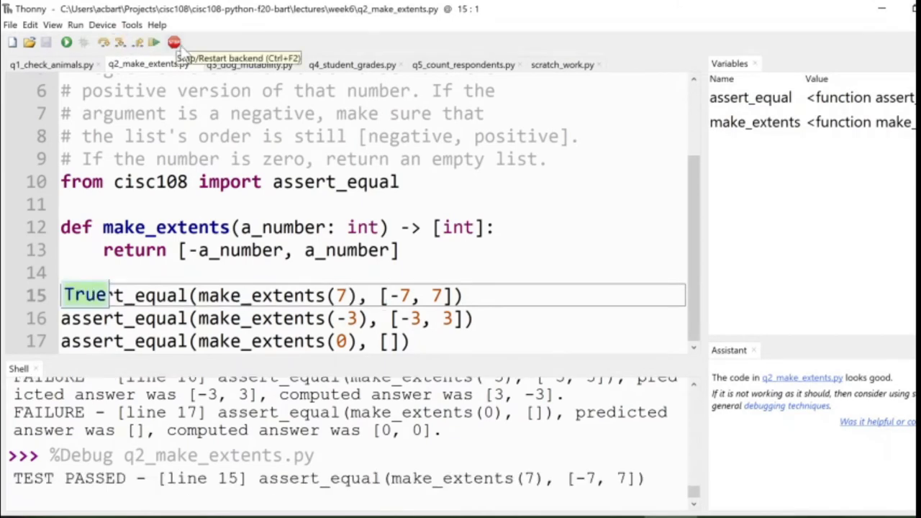
# Step through make_extents(-3), revealing --3 gives [3, -3], then stop and restart the backend.
pyautogui.click(122, 48)
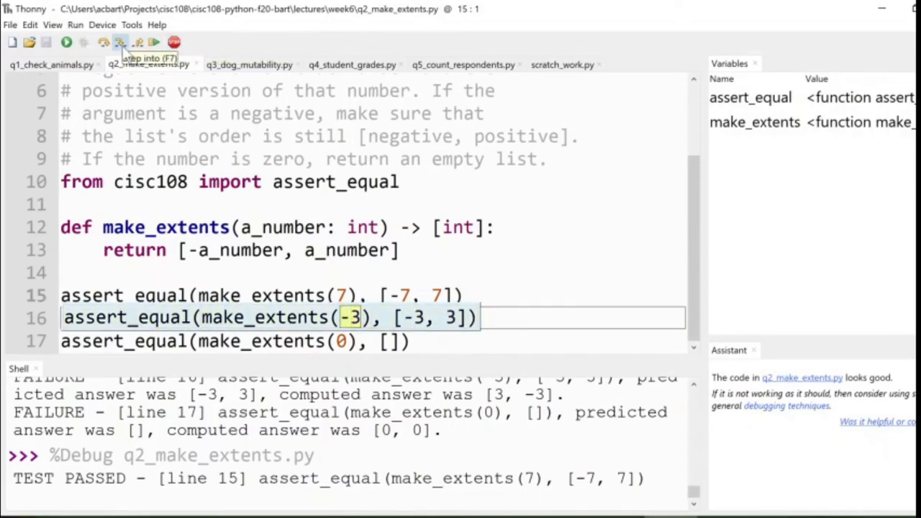
pyautogui.click(121, 45)
pyautogui.click(122, 46)
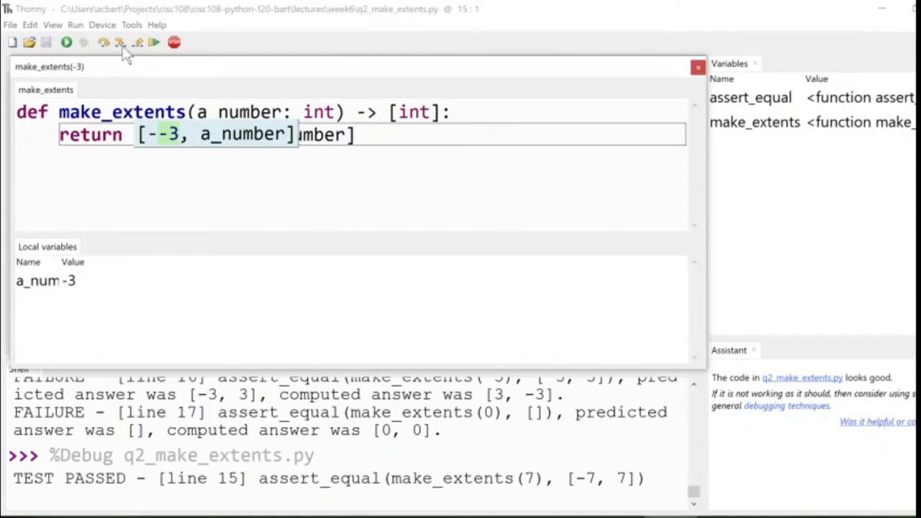
pyautogui.click(122, 47)
pyautogui.click(122, 47)
pyautogui.click(123, 48)
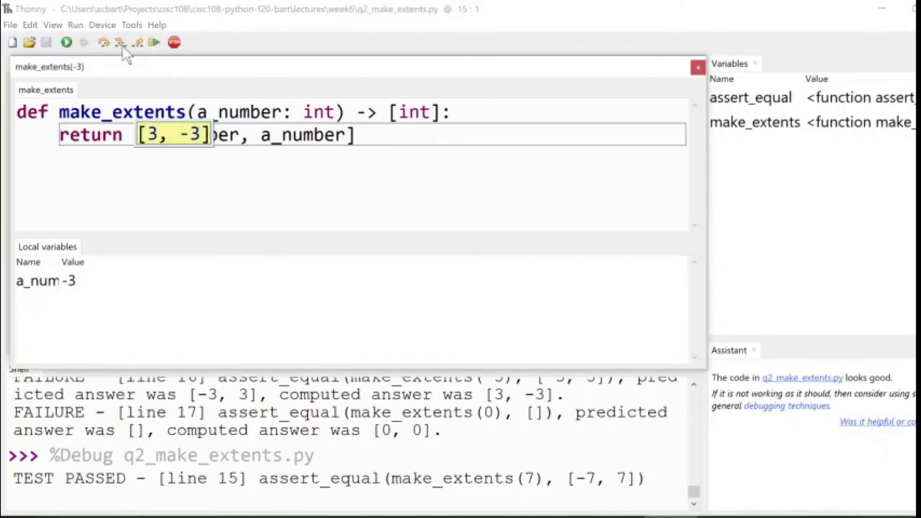
pyautogui.click(120, 43)
pyautogui.click(120, 44)
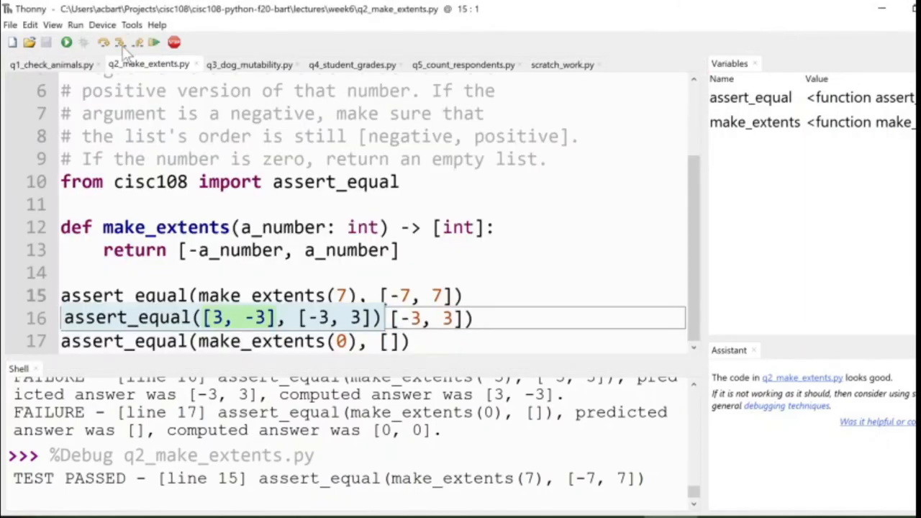
pyautogui.click(120, 43)
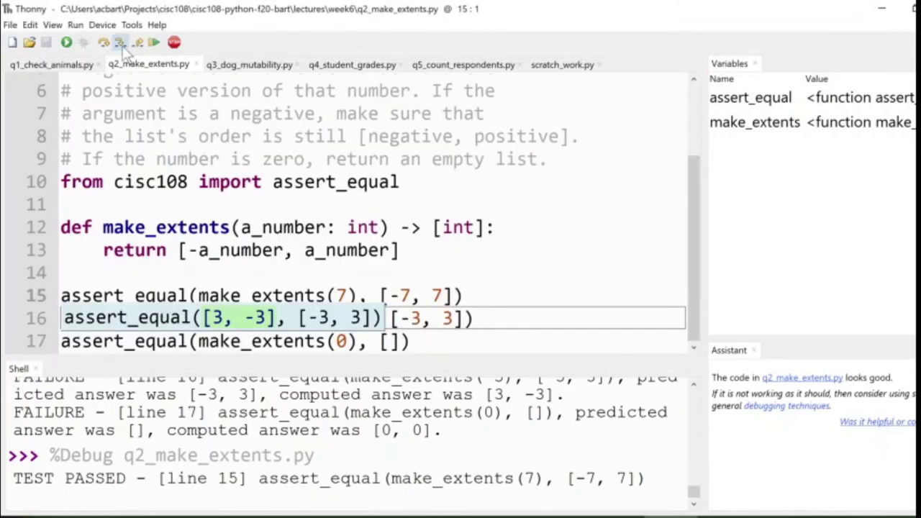
pyautogui.click(176, 44)
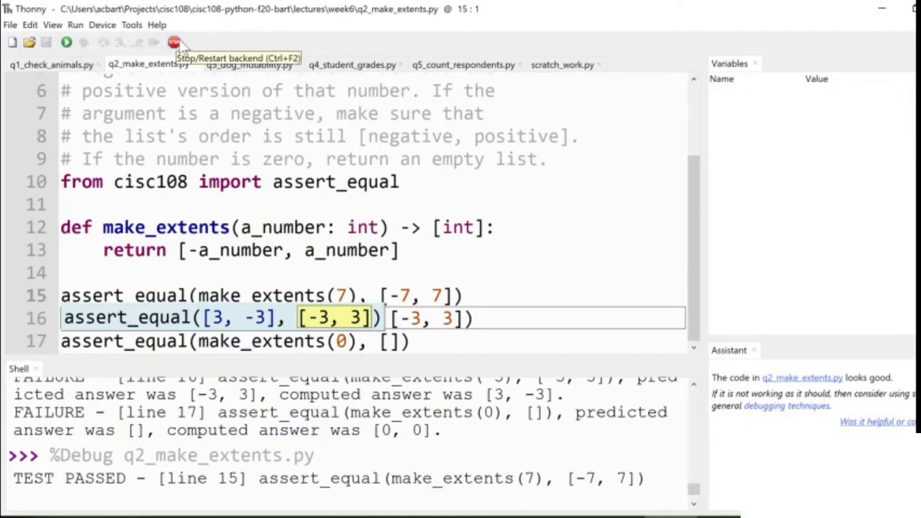
pyautogui.click(240, 227)
# Quit the Steam app from the taskbar and return to the end of the make_extents header line.
pyautogui.press('End')
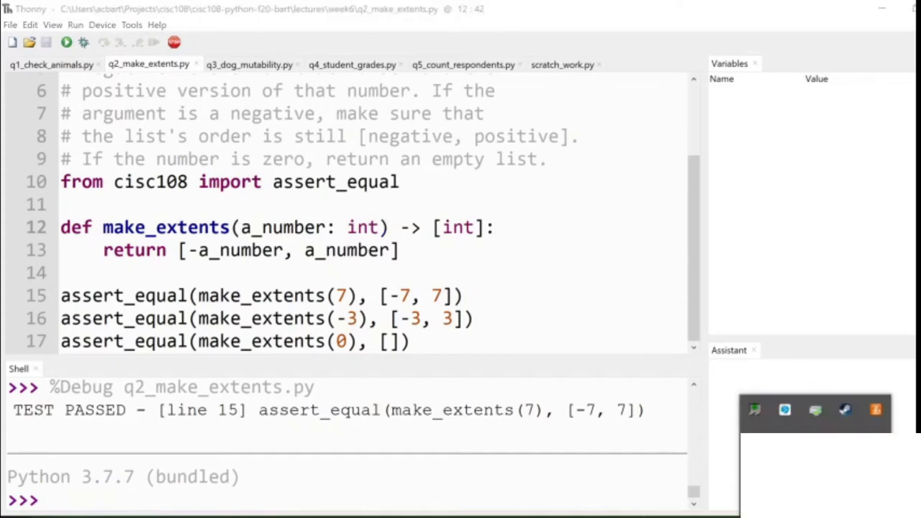
pyautogui.rightClick(845, 410)
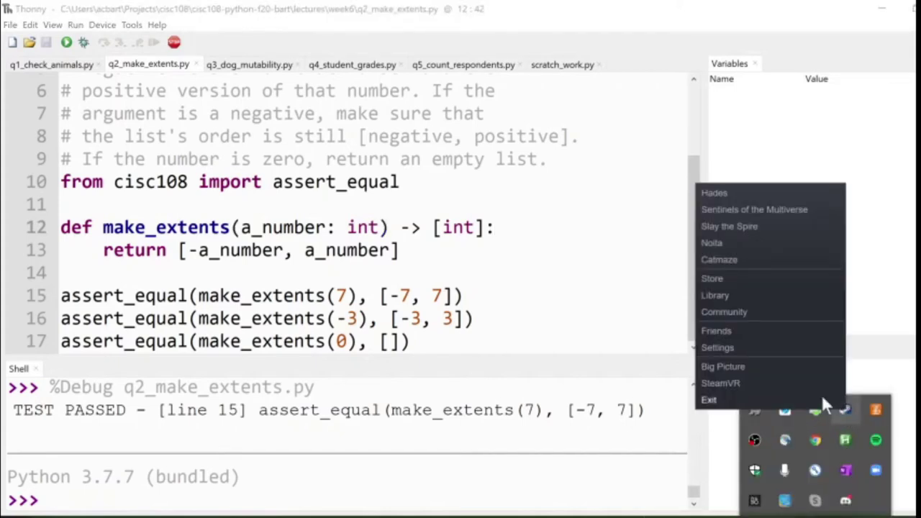
pyautogui.click(772, 401)
pyautogui.click(315, 227)
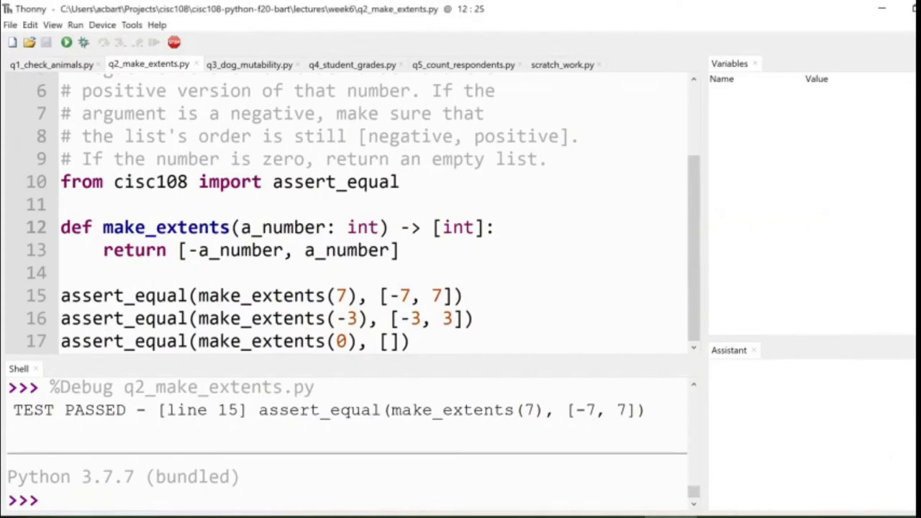
pyautogui.press('End')
# Write if a_number < 0, elif a_number > 0 and else branches, each with a pass body.
pyautogui.press('Return')
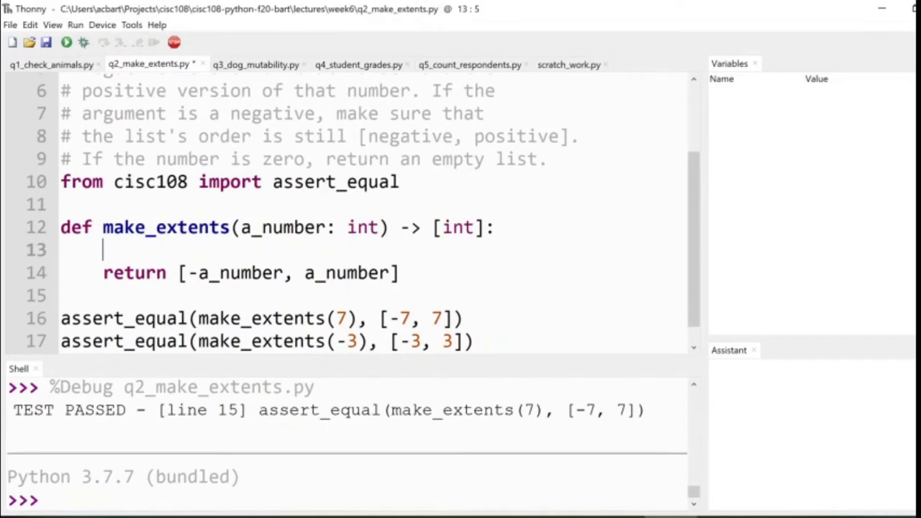
pyautogui.write('if ')
pyautogui.write('a_number ')
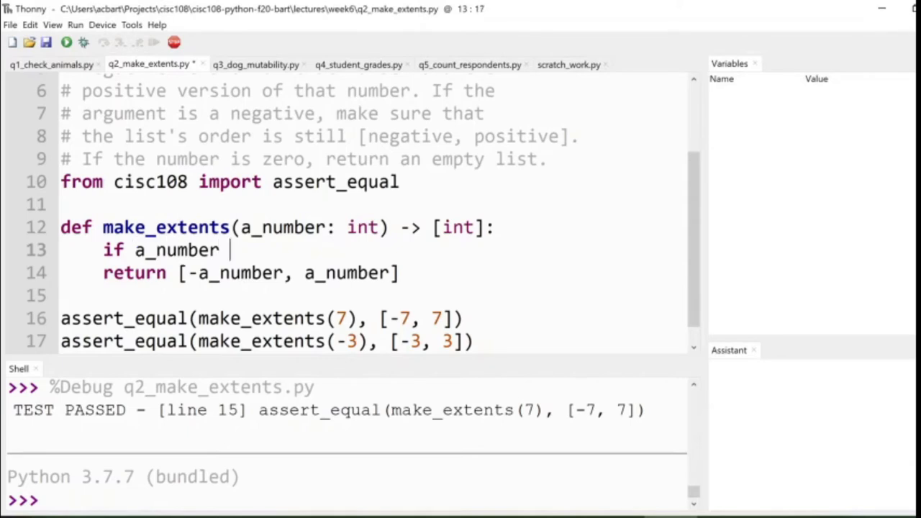
pyautogui.write('< 0')
pyautogui.press('BackSpace')
pyautogui.press('BackSpace')
pyautogui.press('BackSpace')
pyautogui.write('< 0:')
pyautogui.press('Return')
pyautogui.write('pa')
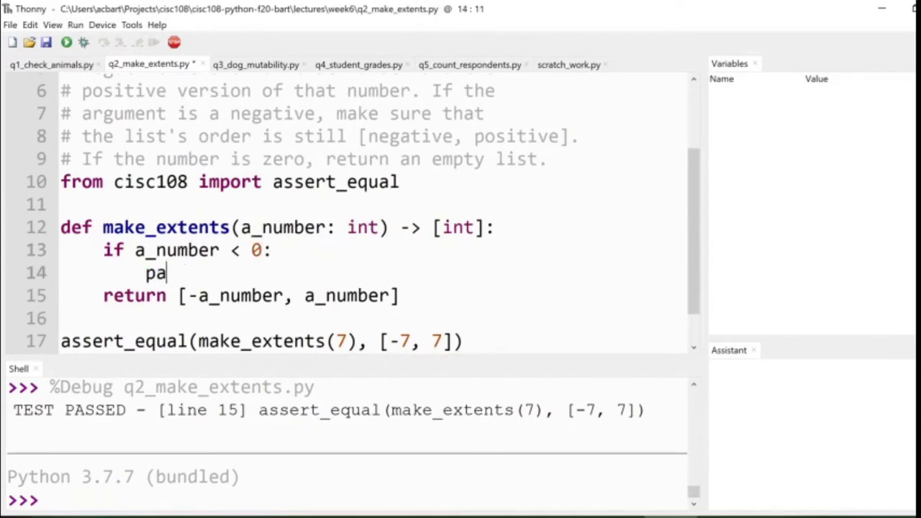
pyautogui.write('ss')
pyautogui.press('Return')
pyautogui.write('elif ')
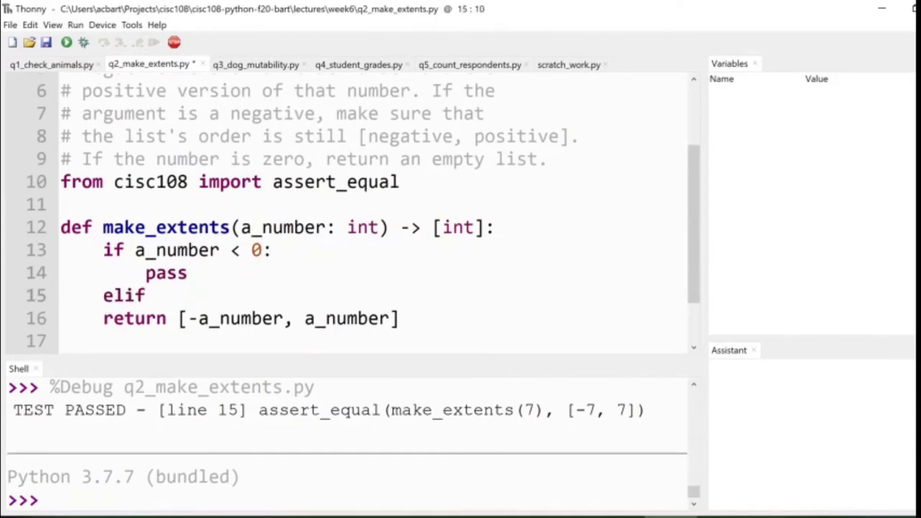
pyautogui.write('a_number > 0')
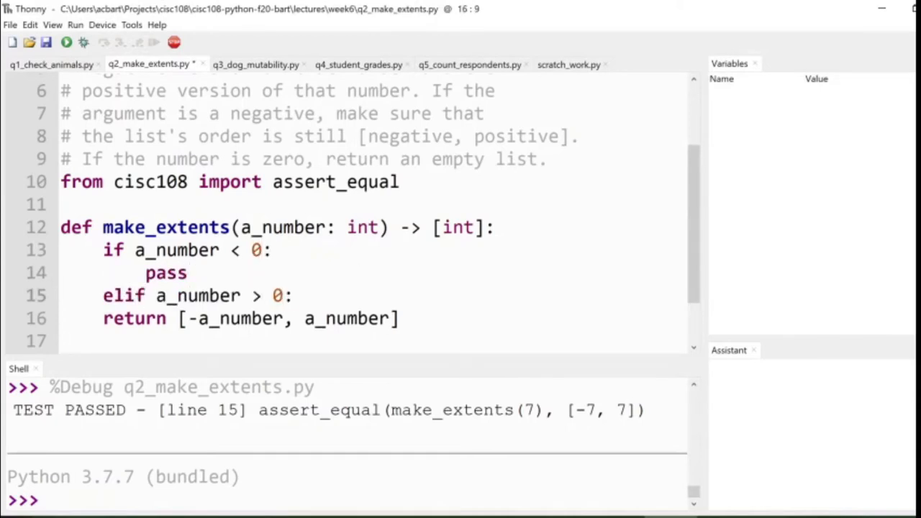
pyautogui.write(':')
pyautogui.press('Return')
pyautogui.write('pass')
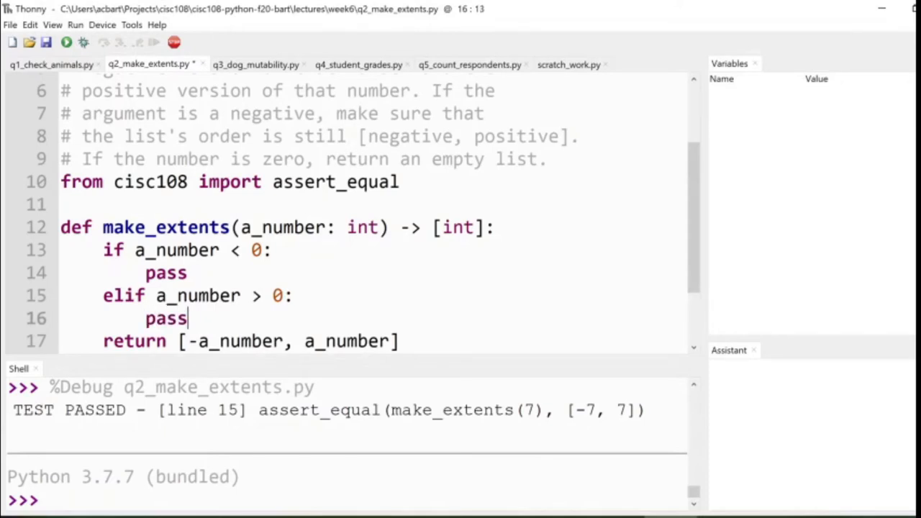
pyautogui.press('Return')
pyautogui.press('BackSpace')
pyautogui.write('else:')
pyautogui.press('Return')
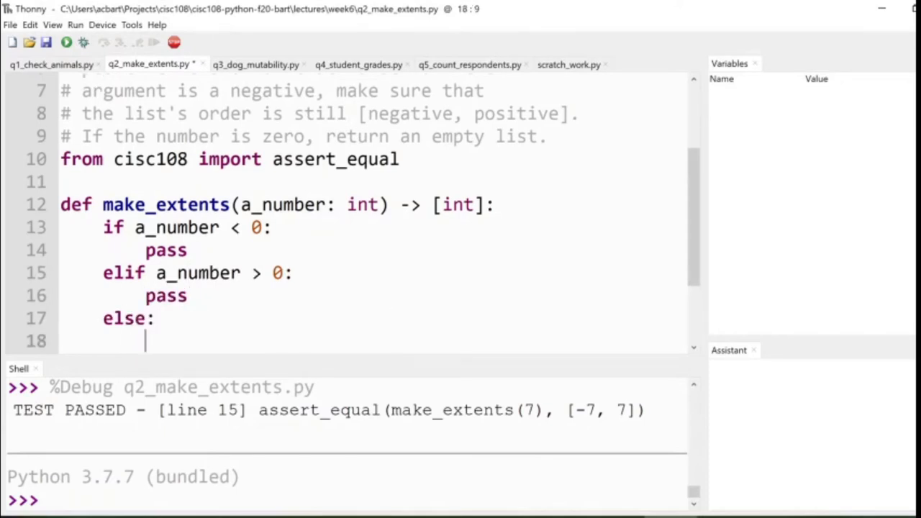
pyautogui.write('pass')
# Move the old return [-a_number, a_number] line into the elif (positive) branch.
pyautogui.press('Down')
pyautogui.press('Up')
pyautogui.press('Up')
pyautogui.press('Up')
pyautogui.press('Up')
pyautogui.press('Down')
pyautogui.press('Down')
pyautogui.press('Down')
pyautogui.press('Down')
pyautogui.press('Up')
pyautogui.press('Up')
pyautogui.press('Up')
pyautogui.press('Up')
pyautogui.press('Up')
pyautogui.press('Down')
pyautogui.press('Down')
pyautogui.press('Down')
pyautogui.press('Down')
pyautogui.press('Down')
pyautogui.press('Down')
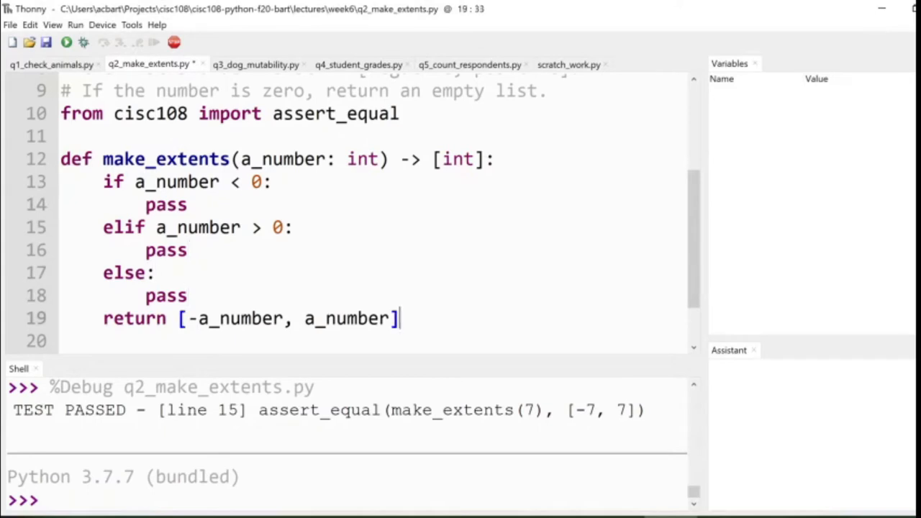
pyautogui.hotkey('shift', 'Home')
pyautogui.press('BackSpace')
pyautogui.press('BackSpace')
pyautogui.press('BackSpace')
pyautogui.press('Up')
pyautogui.press('Up')
pyautogui.press('BackSpace')
pyautogui.press('BackSpace')
pyautogui.press('BackSpace')
pyautogui.write('return [-a_number, a_number]')
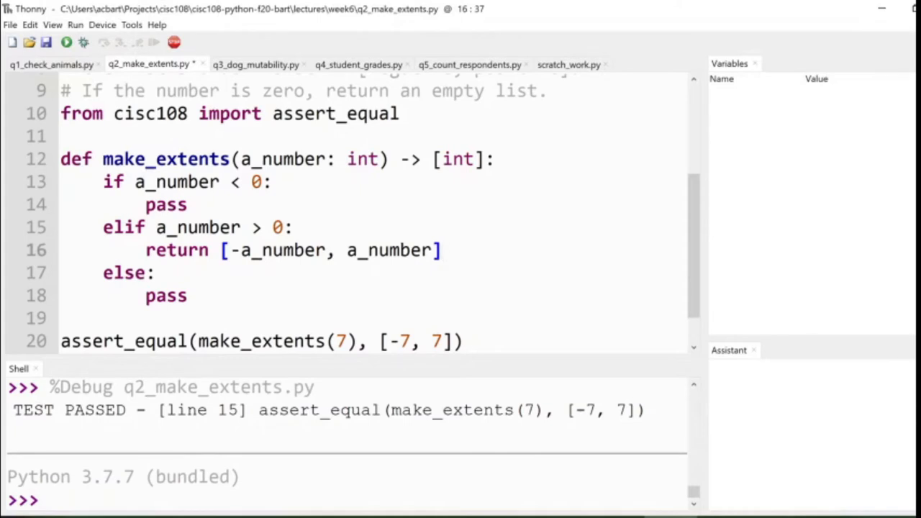
# Copy the return into the negative branch and flip it to return [a_number, -a_number].
pyautogui.press('Down')
pyautogui.press('Down')
pyautogui.press('Up')
pyautogui.press('Up')
pyautogui.hotkey('shift', 'Home')
pyautogui.hotkey('ctrl', 'c')
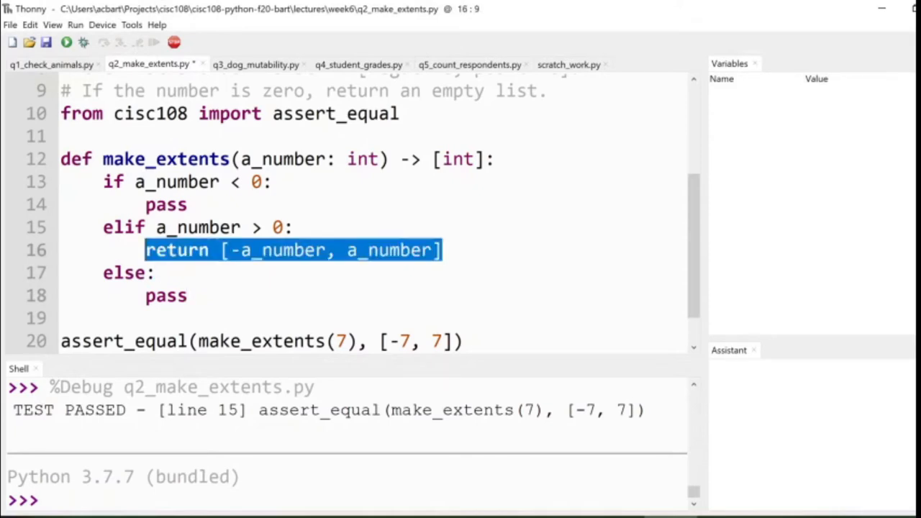
pyautogui.press('Up')
pyautogui.press('Up')
pyautogui.hotkey('shift', 'End')
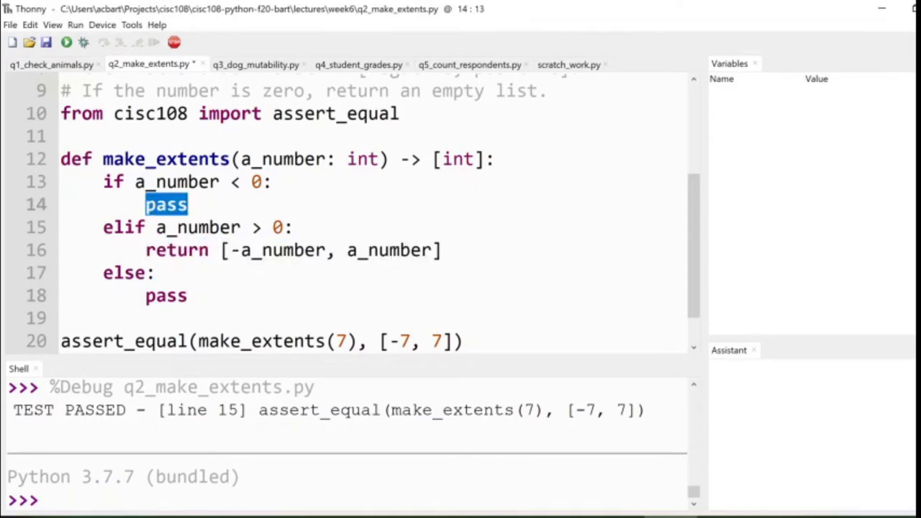
pyautogui.hotkey('ctrl', 'v')
pyautogui.hotkey('ctrl', 'Left')
pyautogui.hotkey('ctrl', 'Left')
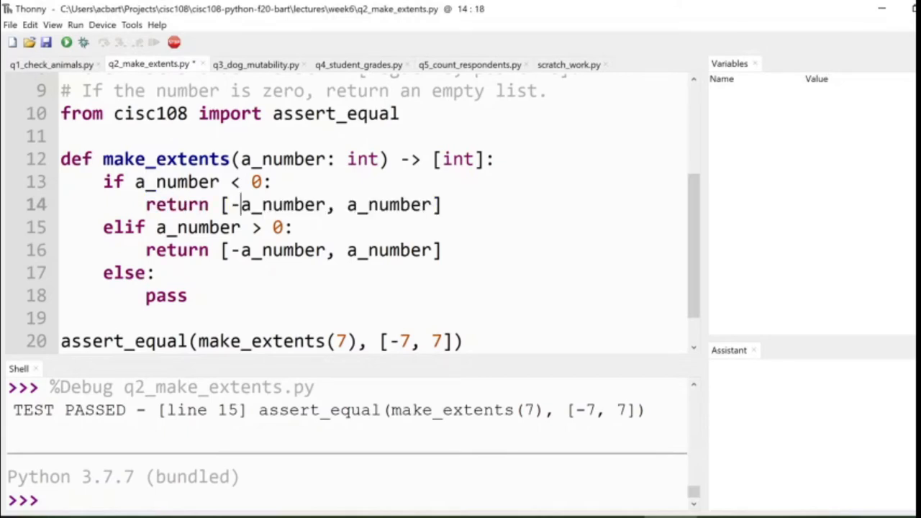
pyautogui.press('BackSpace')
pyautogui.hotkey('ctrl', 'Right')
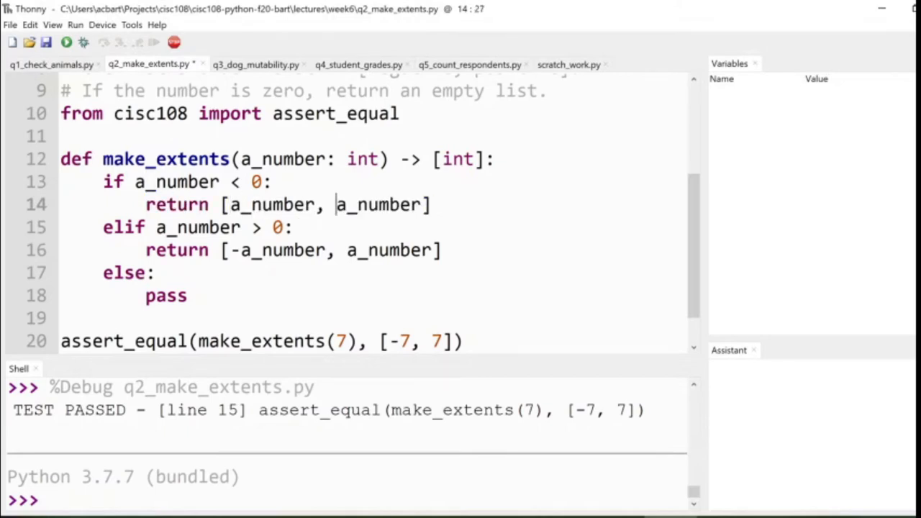
pyautogui.write('-')
pyautogui.moveTo(346, 205); pyautogui.dragTo(92, 204)
pyautogui.doubleClick(388, 204)
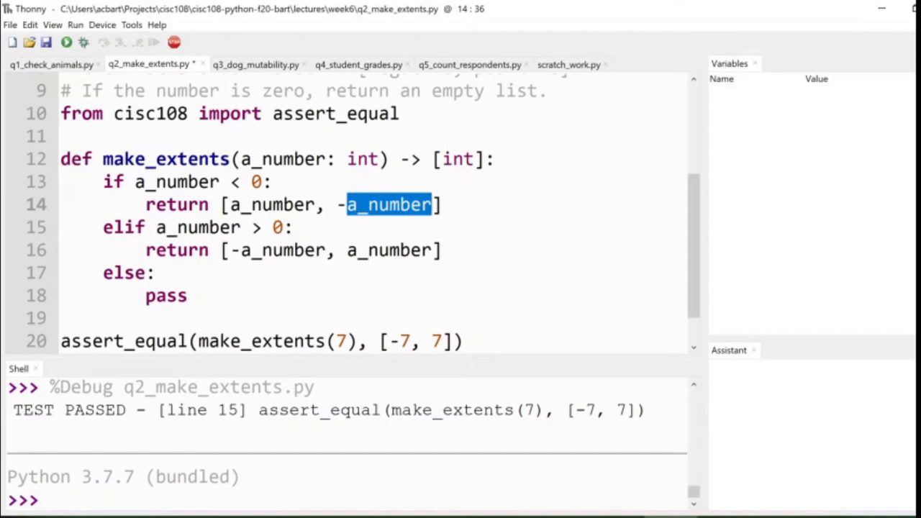
pyautogui.moveTo(230, 205); pyautogui.dragTo(431, 205)
pyautogui.press('Right')
pyautogui.press('Right')
pyautogui.press('Left')
# Add the test assert_equal(make_extents(0), []), save and run to see the zero case fail.
pyautogui.press('Down')
pyautogui.press('Down')
pyautogui.press('Down')
pyautogui.press('Down')
pyautogui.press('Down')
pyautogui.press('Up')
pyautogui.press('End')
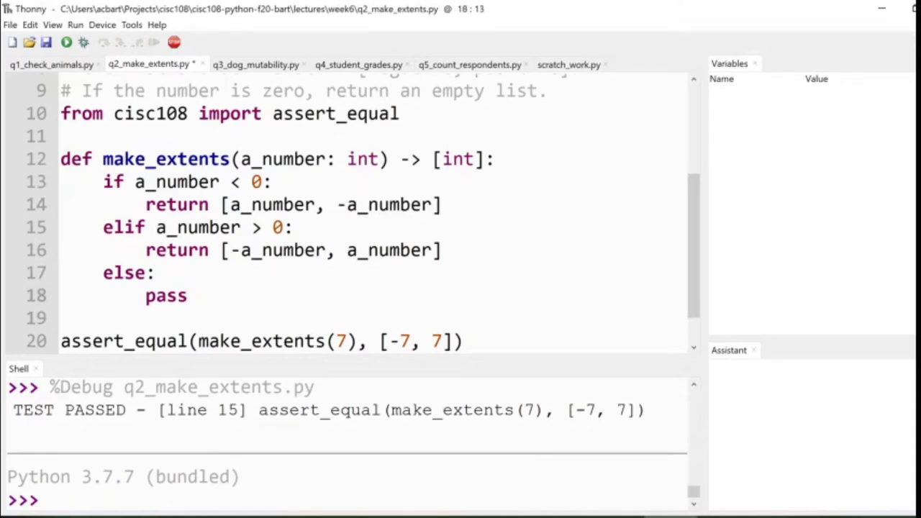
pyautogui.hotkey('ctrl', 's')
pyautogui.press('Return')
pyautogui.write('assert_equal(make_extents(0), [])')
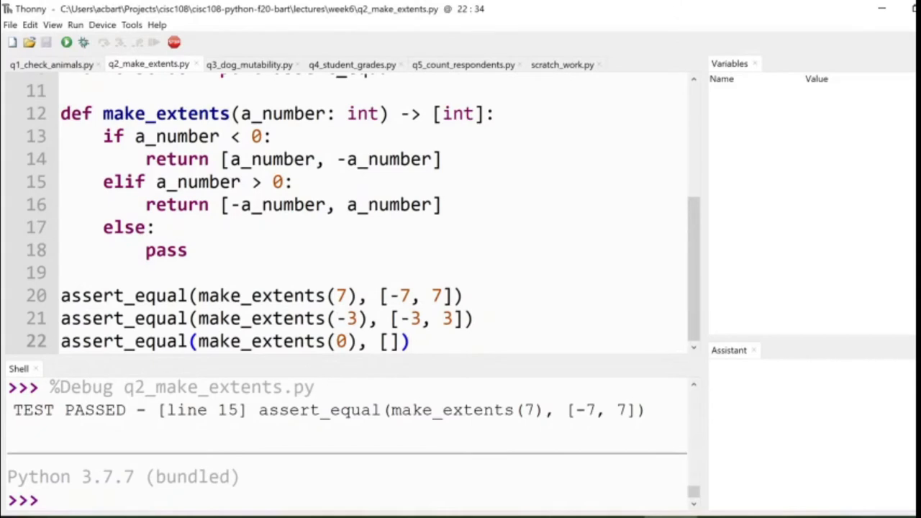
pyautogui.click(66, 42)
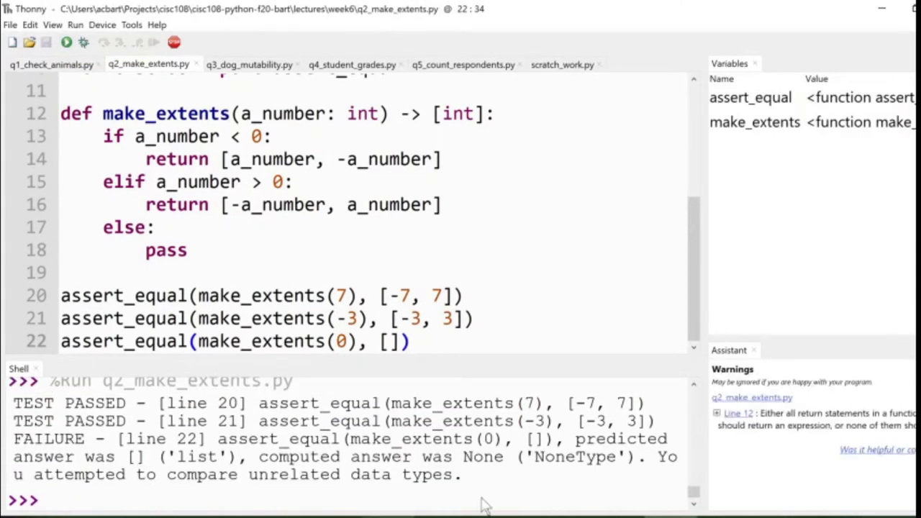
# Replace the else branch's pass with return [], save and rerun so all three tests pass.
pyautogui.doubleClick(555, 456)
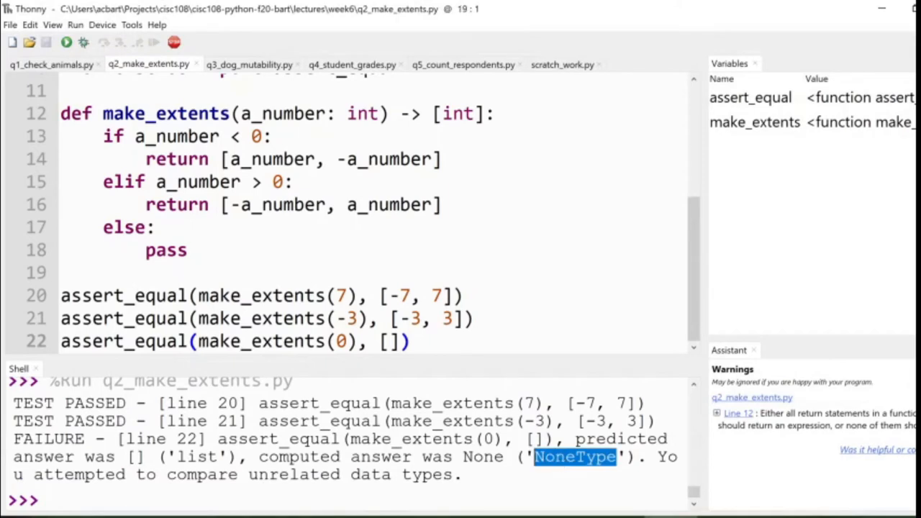
pyautogui.tripleClick(166, 249)
pyautogui.doubleClick(166, 250)
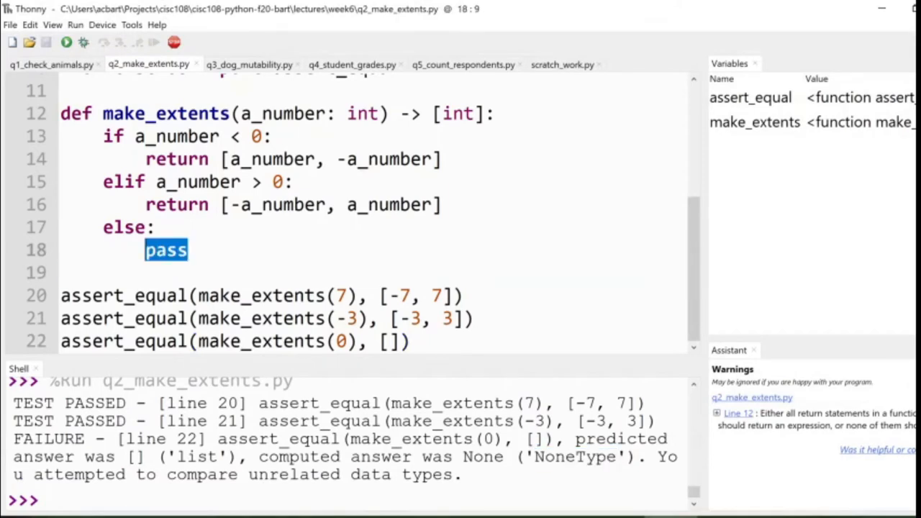
pyautogui.press('Right')
pyautogui.hotkey('shift', 'Left')
pyautogui.hotkey('shift', 'Left')
pyautogui.hotkey('shift', 'Left')
pyautogui.write('return []')
pyautogui.hotkey('ctrl', 's')
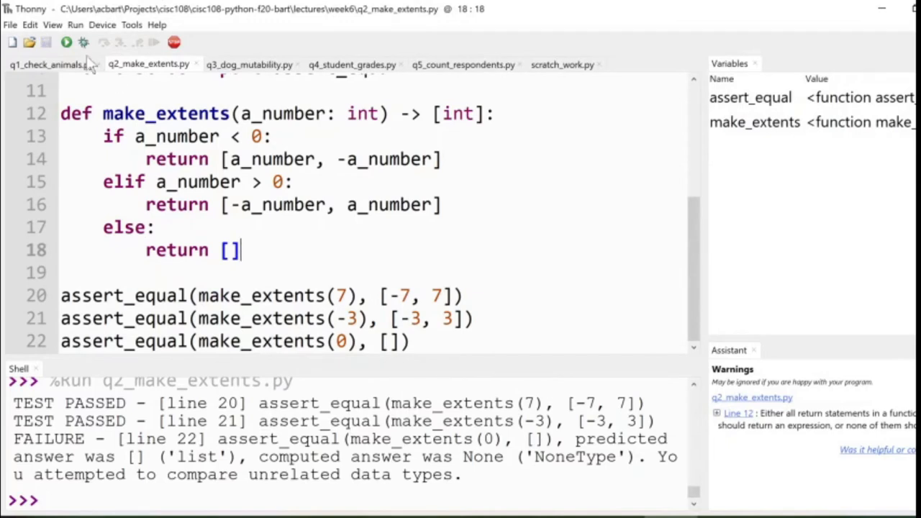
pyautogui.click(66, 42)
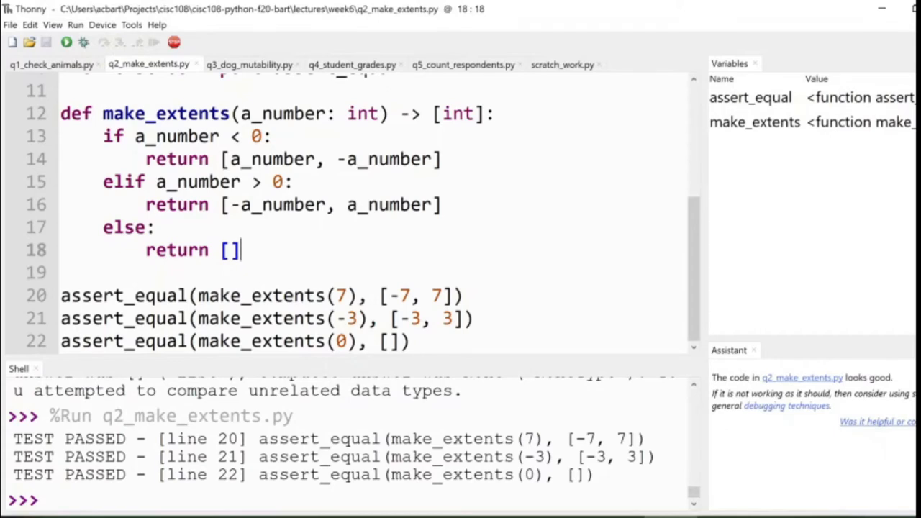
# Switch to q3_dog_mutability.py and highlight the dog_heights list assignment on line 3.
pyautogui.moveTo(249, 65)
pyautogui.click(237, 67)
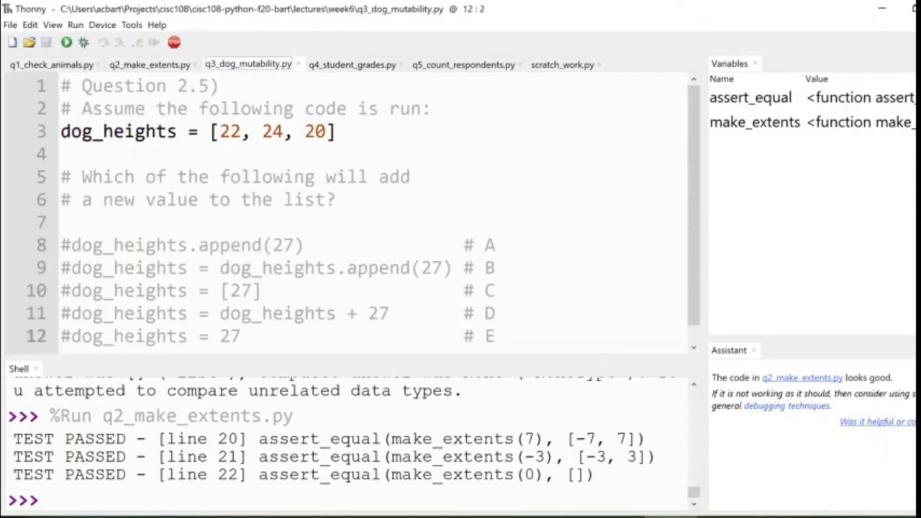
pyautogui.scroll(-1, 220, 177)
pyautogui.scroll(1, 220, 176)
pyautogui.click(220, 176)
pyautogui.press('Up')
pyautogui.press('Up')
pyautogui.press('End')
pyautogui.hotkey('shift', 'Home')
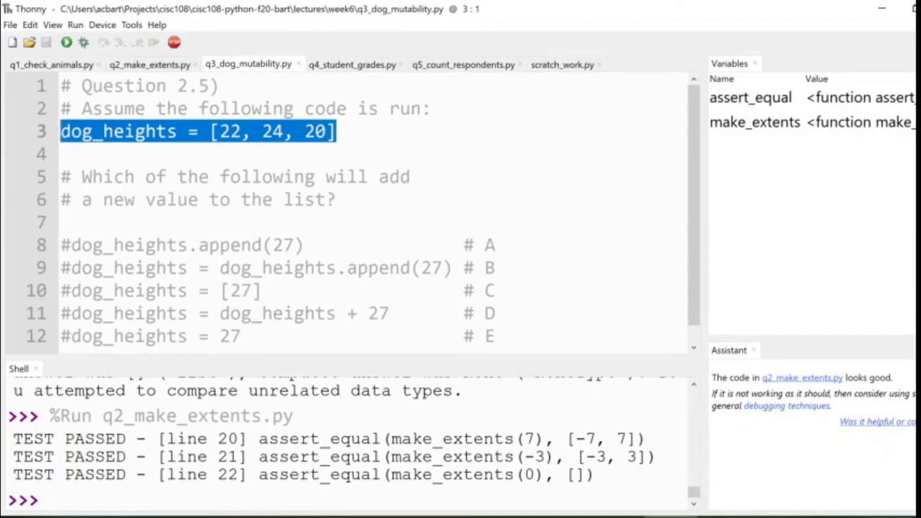
pyautogui.press('Down')
pyautogui.press('Down')
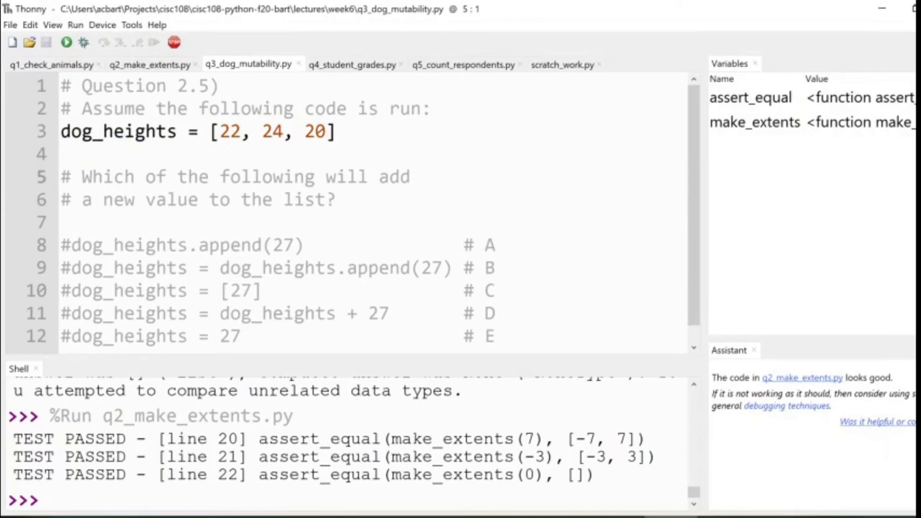
# In q4_student_grades.py, copy the students_grades name into the print call on line 7.
pyautogui.click(348, 65)
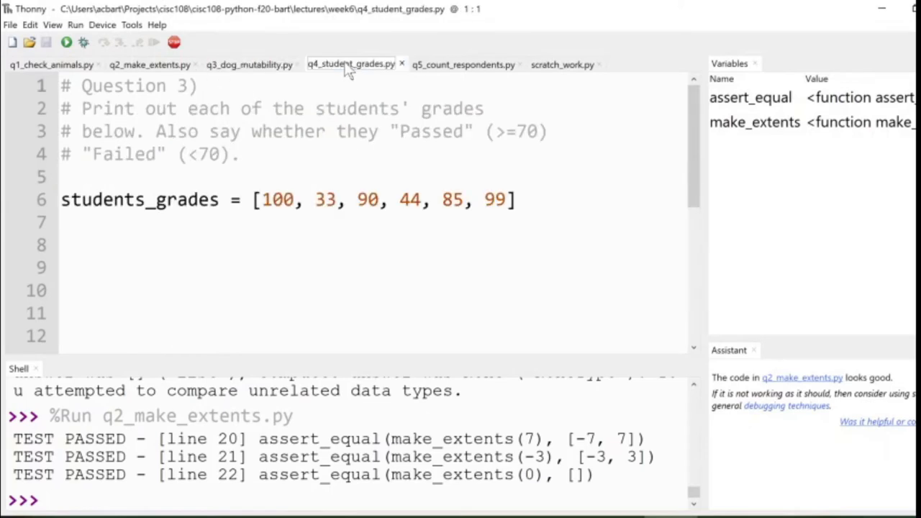
pyautogui.click(144, 223)
pyautogui.press('Up')
pyautogui.hotkey('shift', 'End')
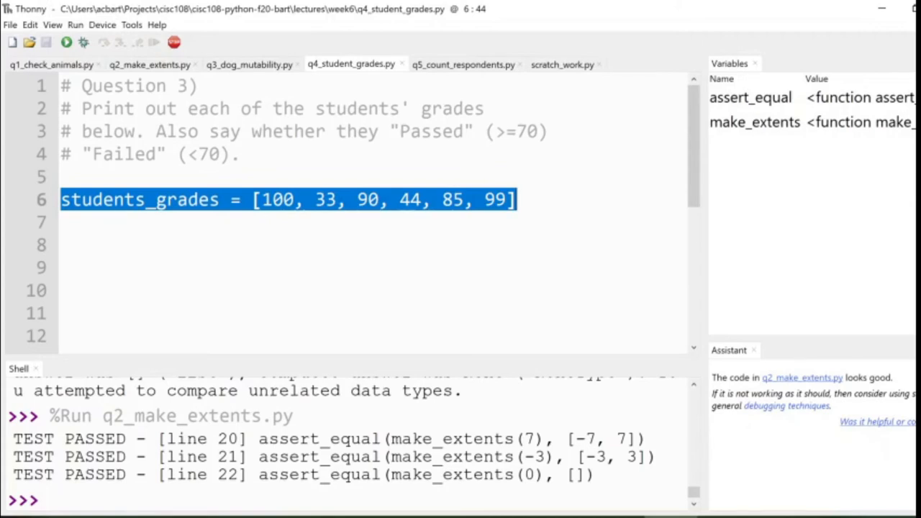
pyautogui.press('Down')
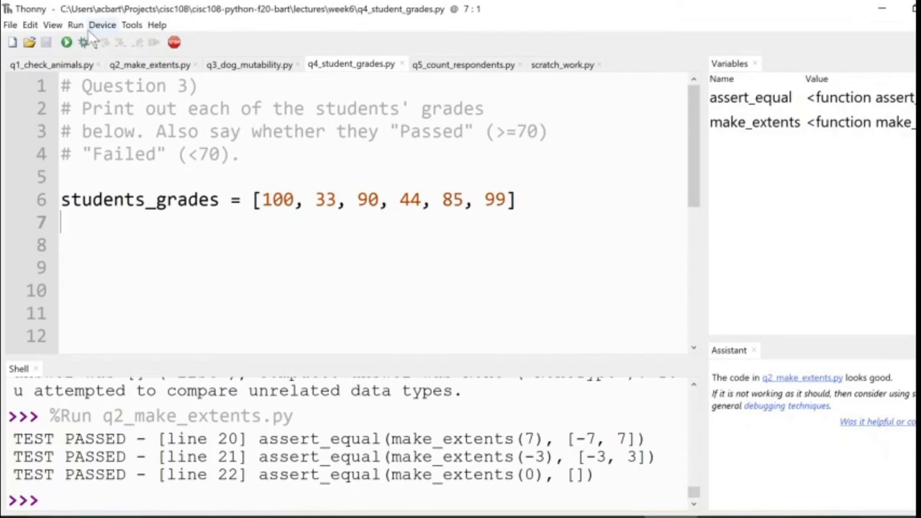
pyautogui.write('print(')
pyautogui.press('Up')
pyautogui.press('Home')
pyautogui.hotkey('shift', 'Right')
pyautogui.hotkey('shift', 'Right')
pyautogui.hotkey('shift', 'Right')
pyautogui.hotkey('shift', 'Left')
pyautogui.hotkey('shift', 'Left')
pyautogui.hotkey('shift', 'Left')
pyautogui.hotkey('shift', 'Left')
pyautogui.hotkey('shift', 'Left')
pyautogui.hotkey('ctrl', 'c')
pyautogui.press('Down')
pyautogui.hotkey('ctrl', 'v')
pyautogui.write(')')
# Save and run to print [100, 33, 90, 44, 85, 99], highlighting the output and the pass/fail question.
pyautogui.hotkey('ctrl', 's')
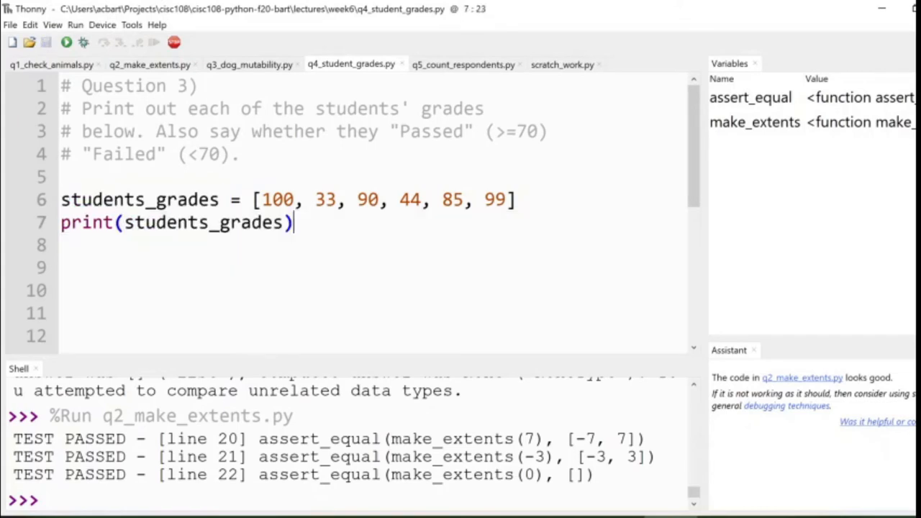
pyautogui.click(66, 42)
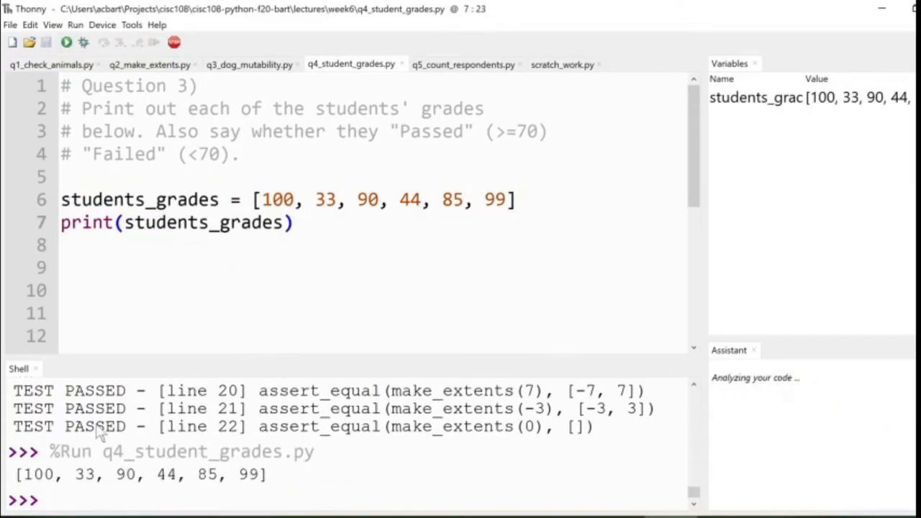
pyautogui.moveTo(23, 475); pyautogui.dragTo(268, 482)
pyautogui.click(267, 482)
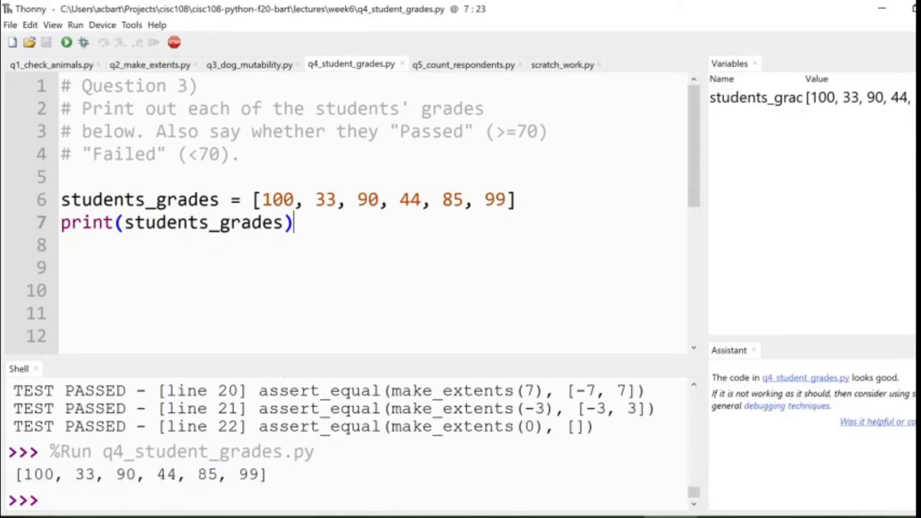
pyautogui.moveTo(147, 131); pyautogui.dragTo(241, 154)
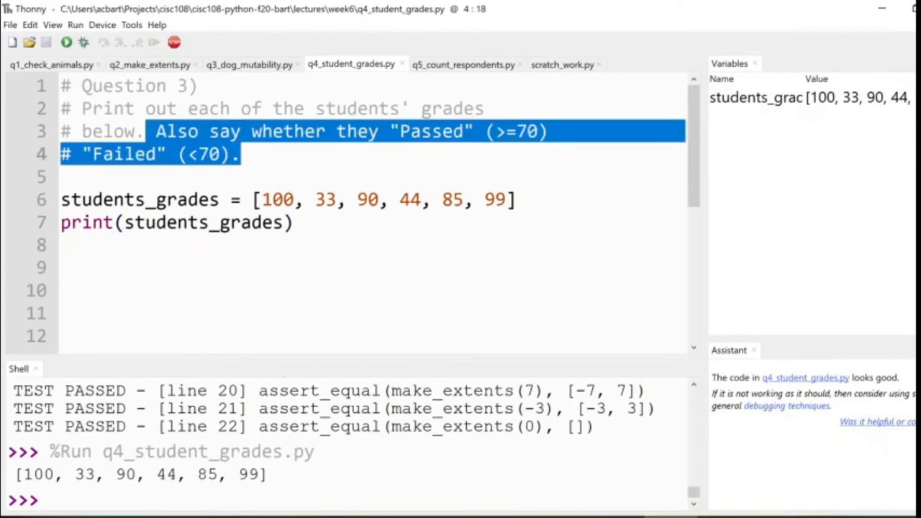
pyautogui.click(65, 244)
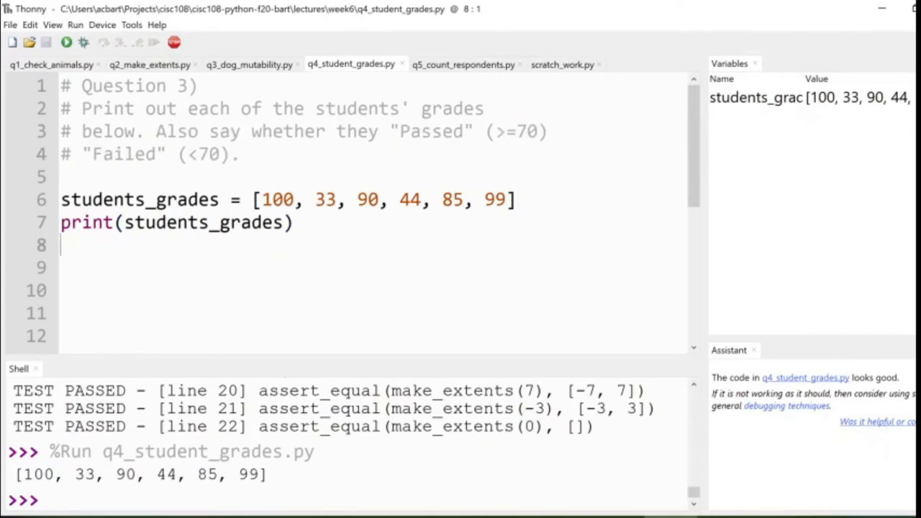
pyautogui.click(187, 223)
pyautogui.press('Right')
pyautogui.press('End')
# Index the print with students_grades[0] and paste two copies of the line below it.
pyautogui.press('Left')
pyautogui.write('[]')
pyautogui.press('Left')
pyautogui.write('0')
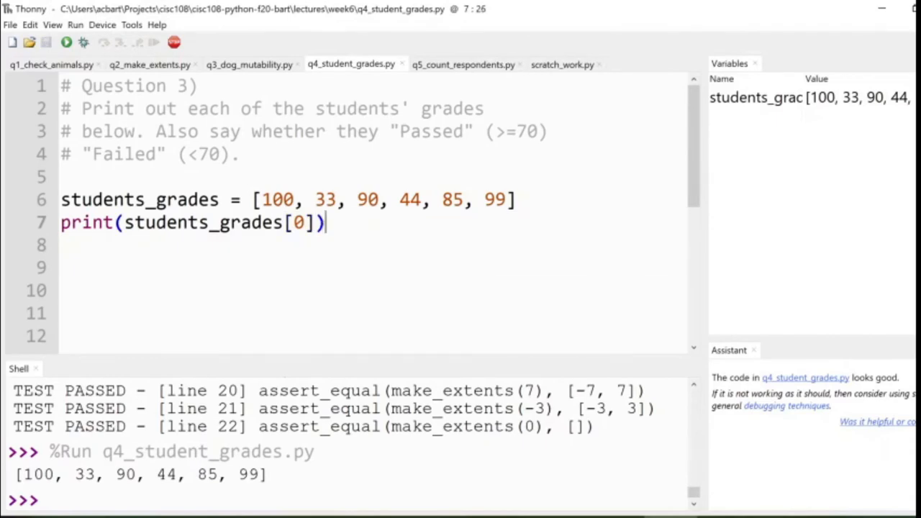
pyautogui.hotkey('shift', 'Home')
pyautogui.hotkey('ctrl', 'c')
pyautogui.press('End')
pyautogui.press('Return')
pyautogui.hotkey('ctrl', 'v')
pyautogui.press('Return')
pyautogui.hotkey('ctrl', 'v')
# Change the copied print lines to indexes 1 and 2.
pyautogui.press('Left')
pyautogui.press('Up')
pyautogui.press('Left')
pyautogui.press('Left')
pyautogui.press('BackSpace')
pyautogui.write('1')
pyautogui.press('Down')
pyautogui.press('BackSpace')
pyautogui.write('2')
# Add print lines for indexes 3 and 4, save and run to print the grades one by one.
pyautogui.press('End')
pyautogui.press('Return')
pyautogui.hotkey('ctrl', 'v')
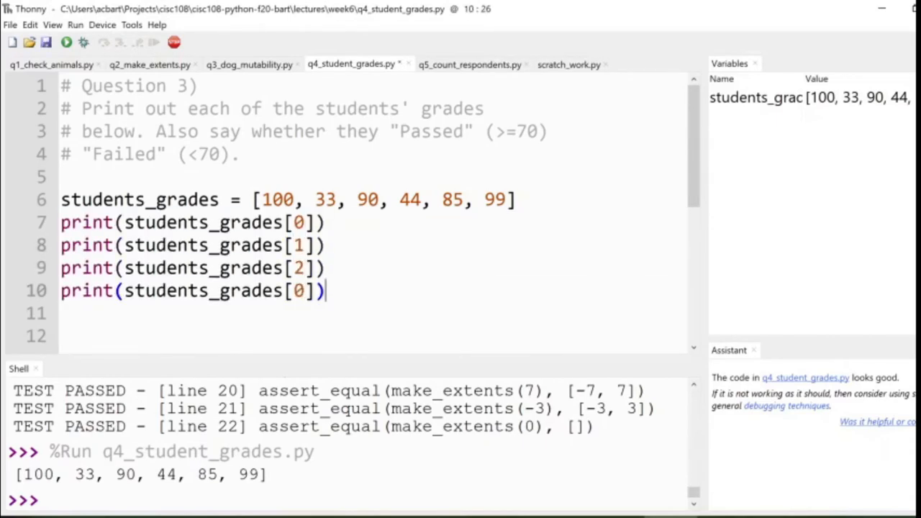
pyautogui.press('Left')
pyautogui.press('Left')
pyautogui.hotkey('shift', 'Left')
pyautogui.write('3')
pyautogui.press('End')
pyautogui.press('Return')
pyautogui.hotkey('ctrl', 'v')
pyautogui.press('Left')
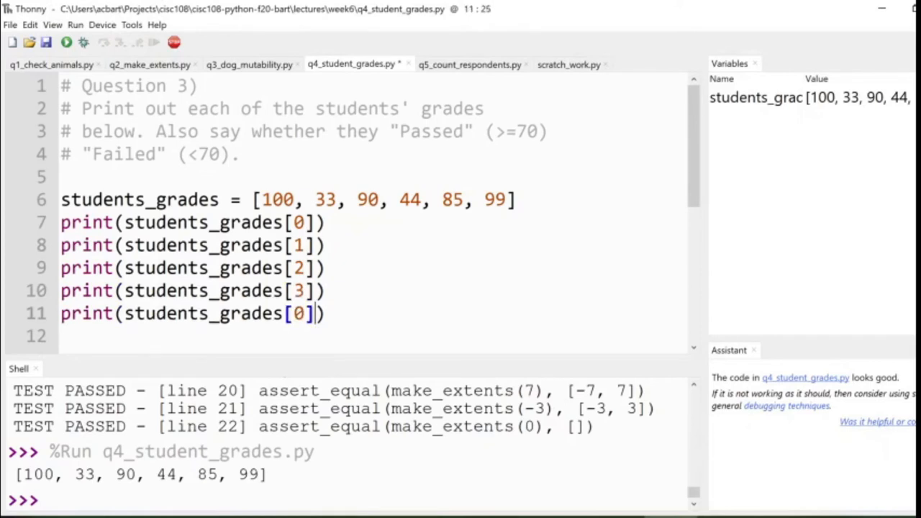
pyautogui.press('Left')
pyautogui.hotkey('shift', 'Left')
pyautogui.write('4')
pyautogui.hotkey('ctrl', 's')
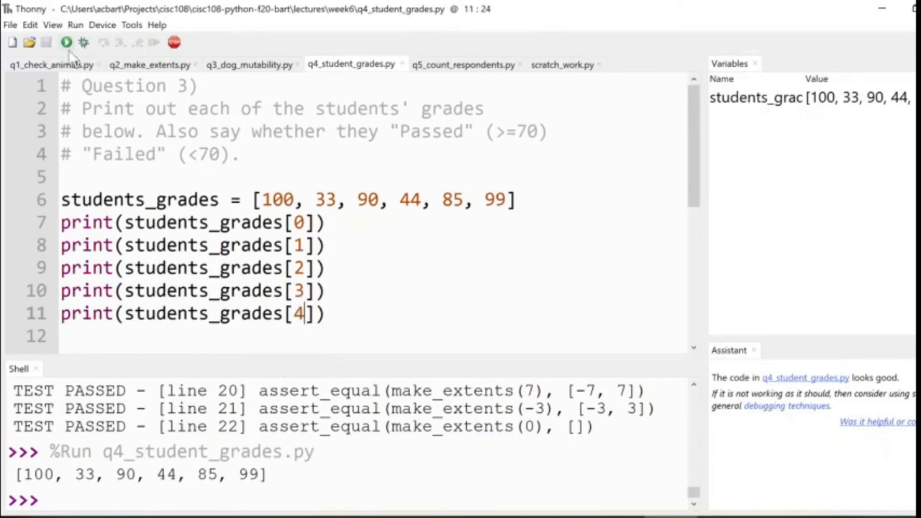
pyautogui.click(66, 45)
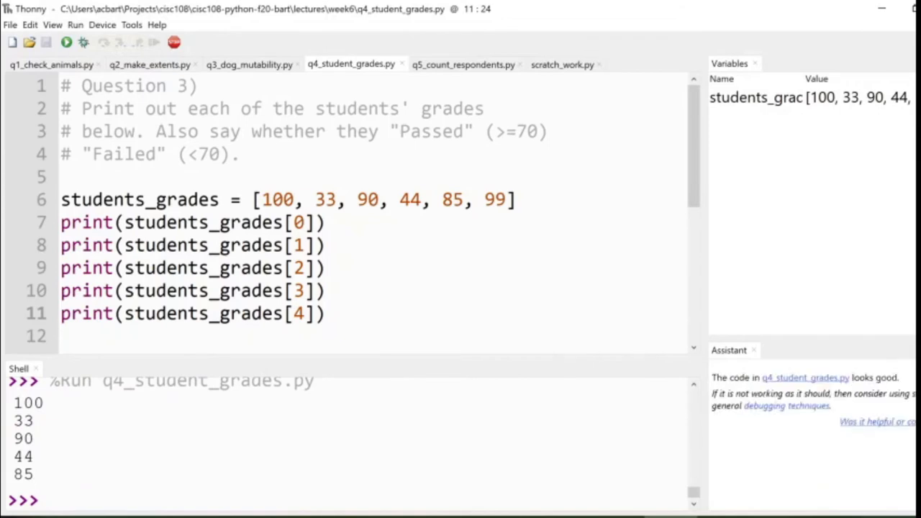
# Add a print line for index 5, save and rerun.
pyautogui.press('End')
pyautogui.press('Down')
pyautogui.hotkey('ctrl', 'v')
pyautogui.press('Left')
pyautogui.press('Left')
pyautogui.hotkey('shift', 'Left')
pyautogui.write('5')
pyautogui.hotkey('ctrl', 's')
pyautogui.click(66, 43)
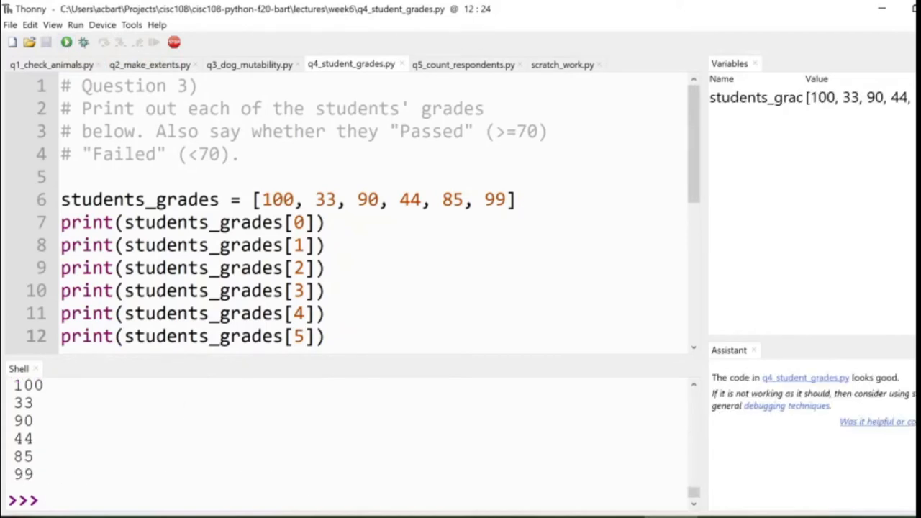
# Remove a stray space at the end of the grades list and add a print line for index 6, saving.
pyautogui.click(506, 200)
pyautogui.write(',')
pyautogui.press('BackSpace')
pyautogui.write('1')
pyautogui.hotkey('ctrl', 's')
pyautogui.press('Down')
pyautogui.press('Down')
pyautogui.press('Down')
pyautogui.press('Return')
pyautogui.hotkey('ctrl', 'v')
pyautogui.press('Left')
pyautogui.press('Left')
pyautogui.hotkey('shift', 'Left')
pyautogui.write('6')
pyautogui.hotkey('ctrl', 's')
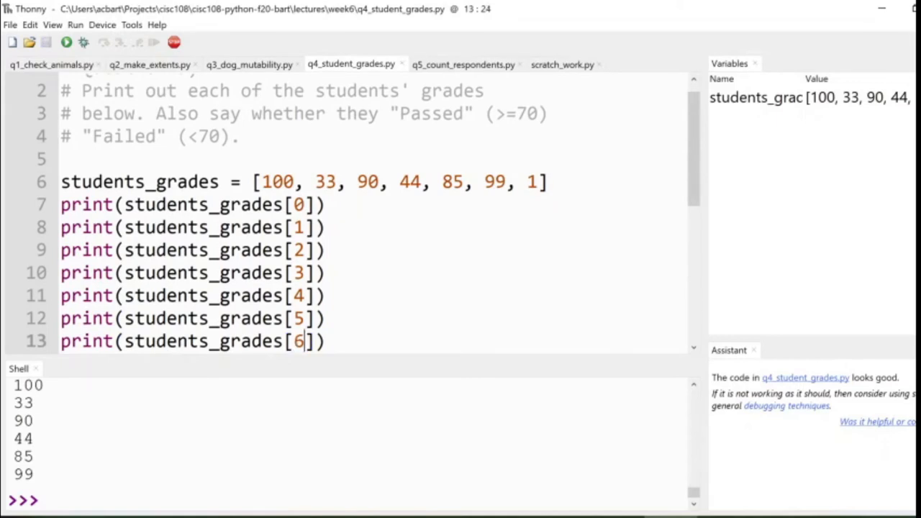
# Append 1 and 9 to the grades list, add a print for index 7 and run to print all eight grades.
pyautogui.click(411, 182)
pyautogui.click(545, 182)
pyautogui.write(', 7')
pyautogui.click(325, 227)
pyautogui.press('Down')
pyautogui.press('Down')
pyautogui.press('Down')
pyautogui.press('Down')
pyautogui.press('Return')
pyautogui.hotkey('ctrl', 'v')
pyautogui.press('Left')
pyautogui.press('Left')
pyautogui.press('Up')
pyautogui.doubleClick(564, 159)
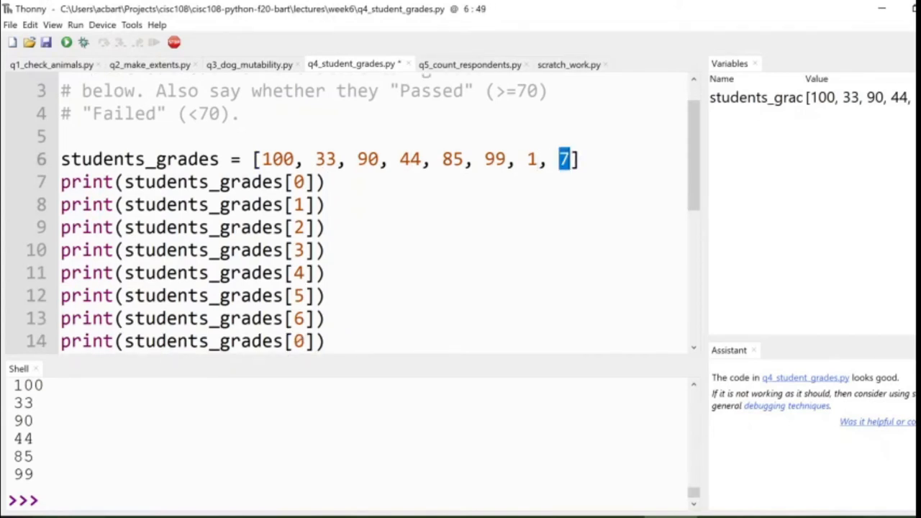
pyautogui.write('9')
pyautogui.doubleClick(298, 341)
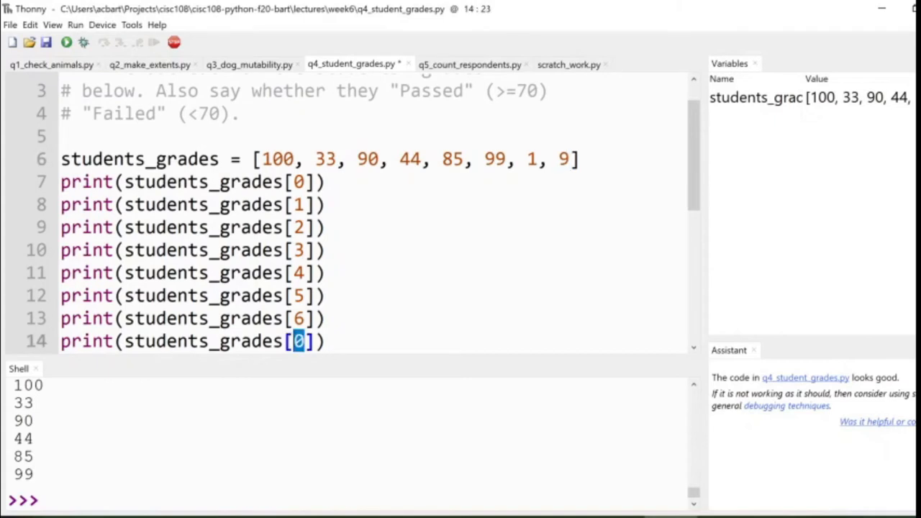
pyautogui.write('7')
pyautogui.click(66, 42)
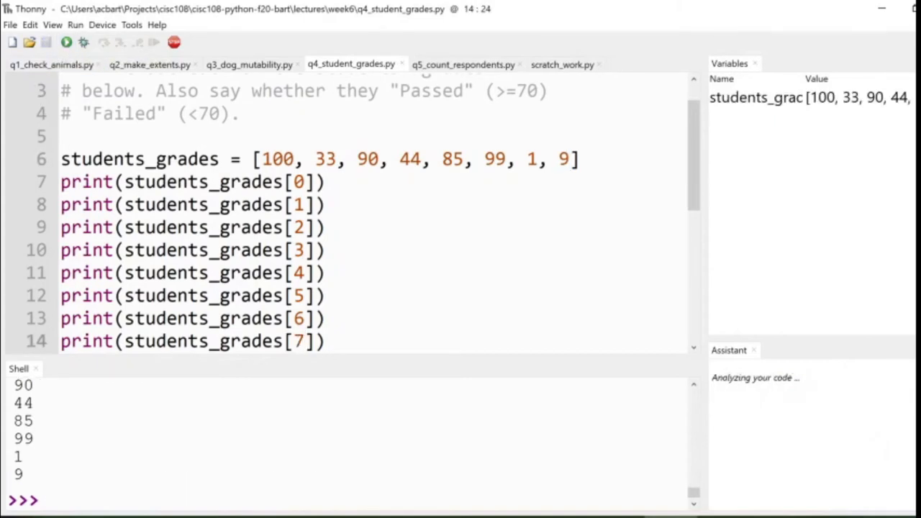
# Point out the index-6 print line and its matching grade in the list.
pyautogui.click(273, 318)
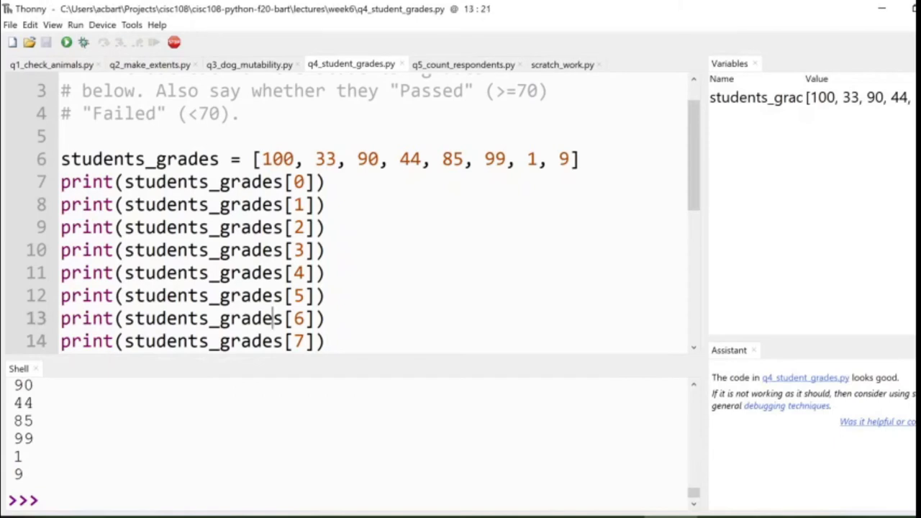
pyautogui.click(473, 159)
pyautogui.click(325, 341)
# Delete the repeated print lines 8 through 14, leaving one print call without an index.
pyautogui.hotkey('shift', 'Up')
pyautogui.hotkey('shift', 'Up')
pyautogui.hotkey('shift', 'Up')
pyautogui.hotkey('shift', 'Up')
pyautogui.hotkey('shift', 'Up')
pyautogui.hotkey('shift', 'Up')
pyautogui.hotkey('shift', 'Up')
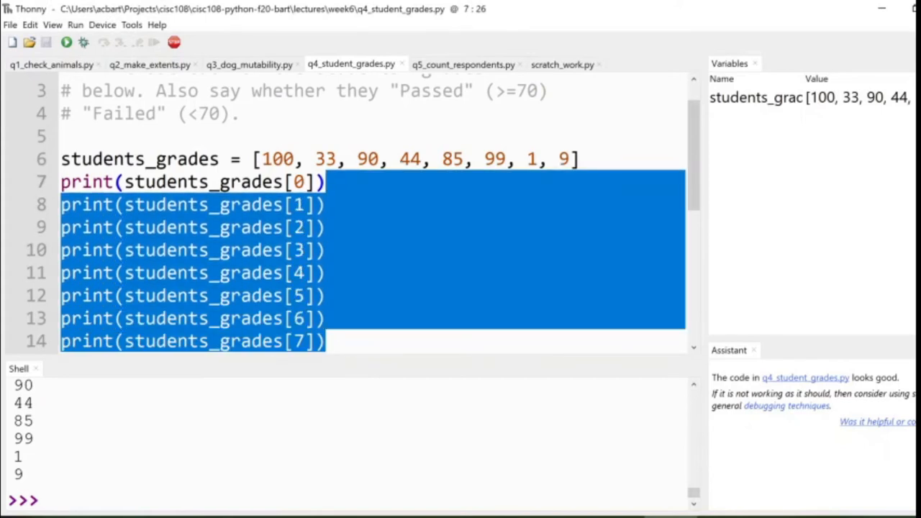
pyautogui.press('Delete')
pyautogui.press('Left')
pyautogui.scroll(2, 372, 213)
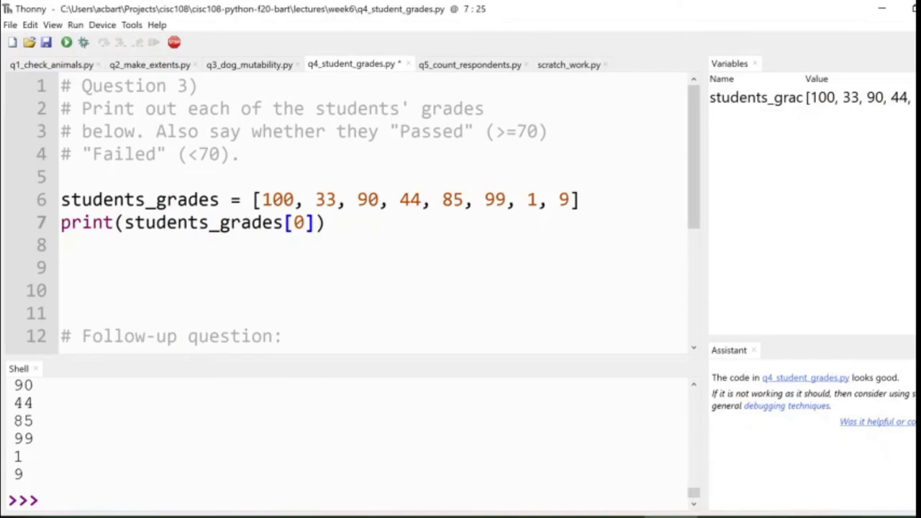
pyautogui.press('BackSpace')
pyautogui.press('BackSpace')
pyautogui.press('BackSpace')
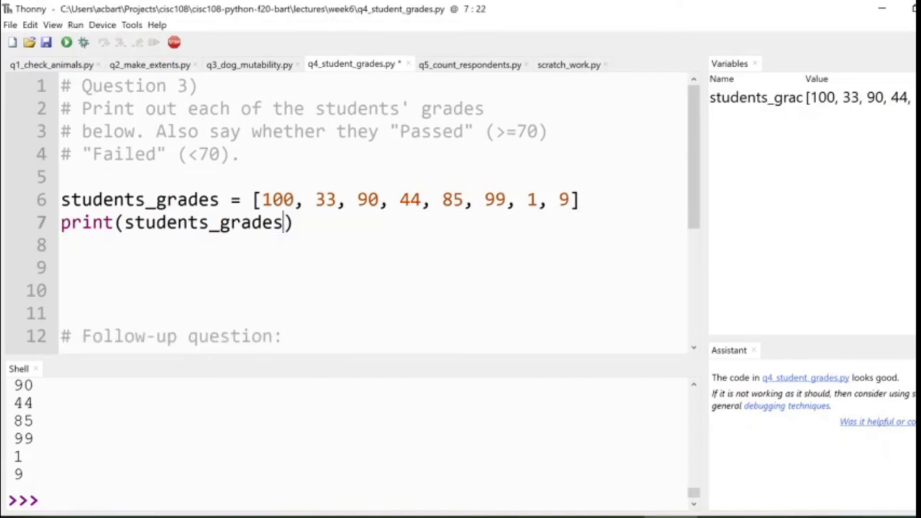
# Add a for grade in students_grades loop with print(grade) indented under it, and save.
pyautogui.press('End')
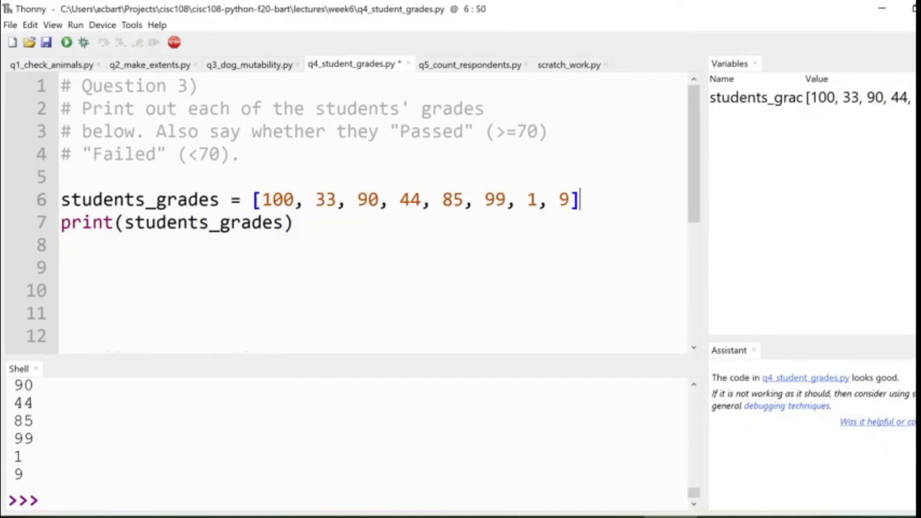
pyautogui.press('Return')
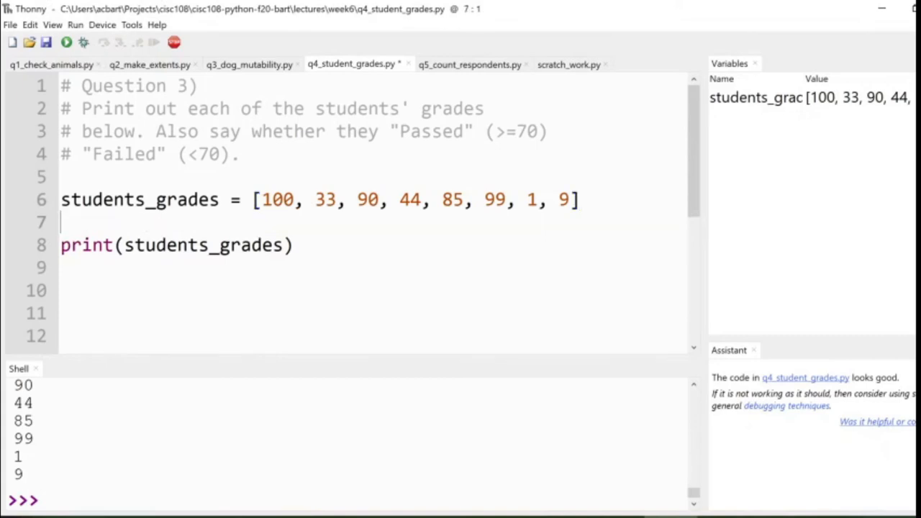
pyautogui.write('for')
pyautogui.write(' grade in students_grades:')
pyautogui.press('Down')
pyautogui.press('Home')
pyautogui.press('Tab')
pyautogui.press('End')
pyautogui.press('Left')
pyautogui.hotkey('ctrl', 'shift', 'Left')
pyautogui.write('grade')
pyautogui.hotkey('ctrl', 's')
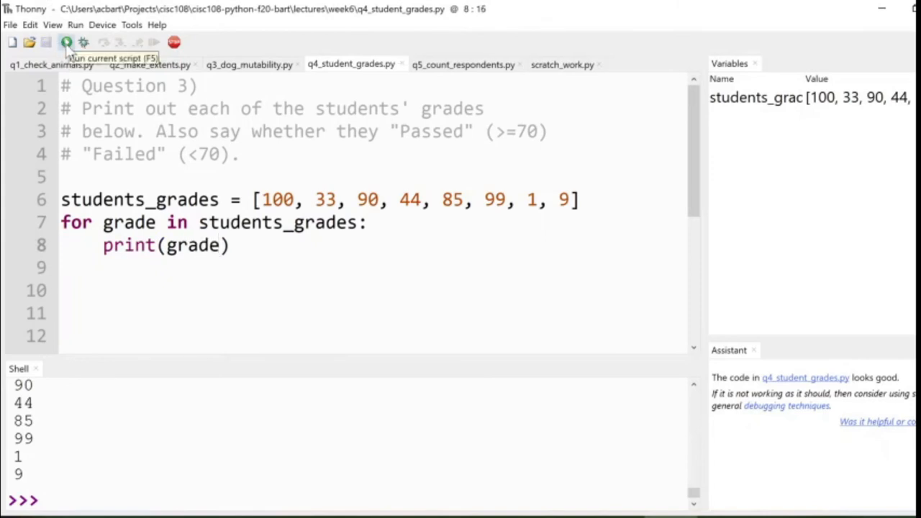
# Run the loop script, then highlight the grades list, the loop variable grade and the print(grade) line.
pyautogui.click(66, 42)
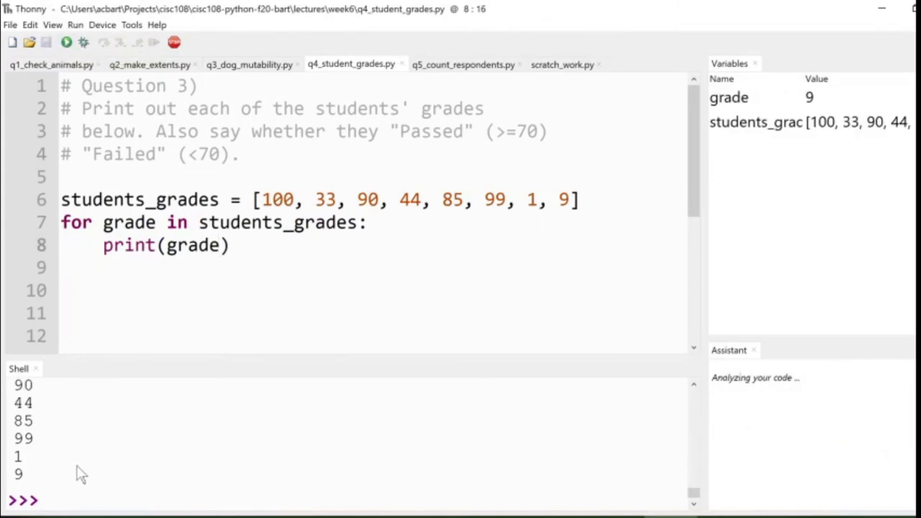
pyautogui.scroll(1, 80, 474)
pyautogui.scroll(2, 81, 474)
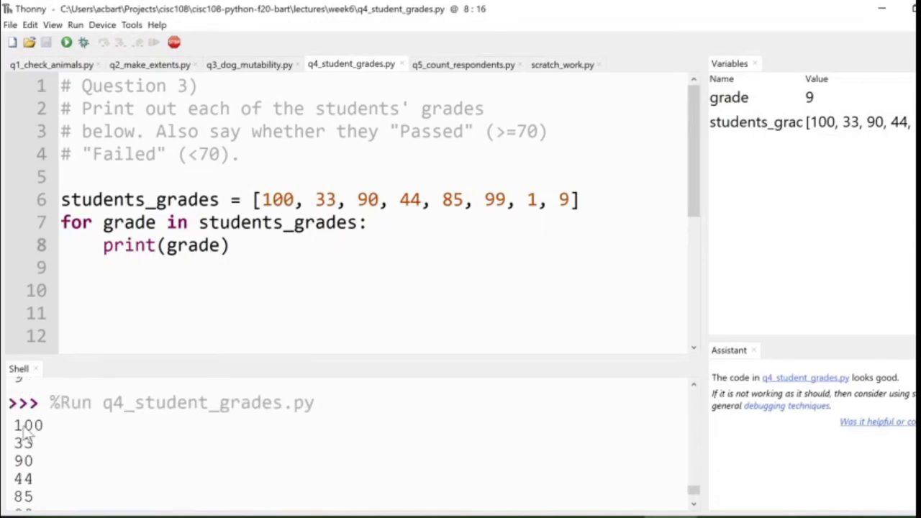
pyautogui.scroll(-2, 14, 426)
pyautogui.scroll(-1, 14, 426)
pyautogui.scroll(1, 15, 426)
pyautogui.scroll(-1, 15, 424)
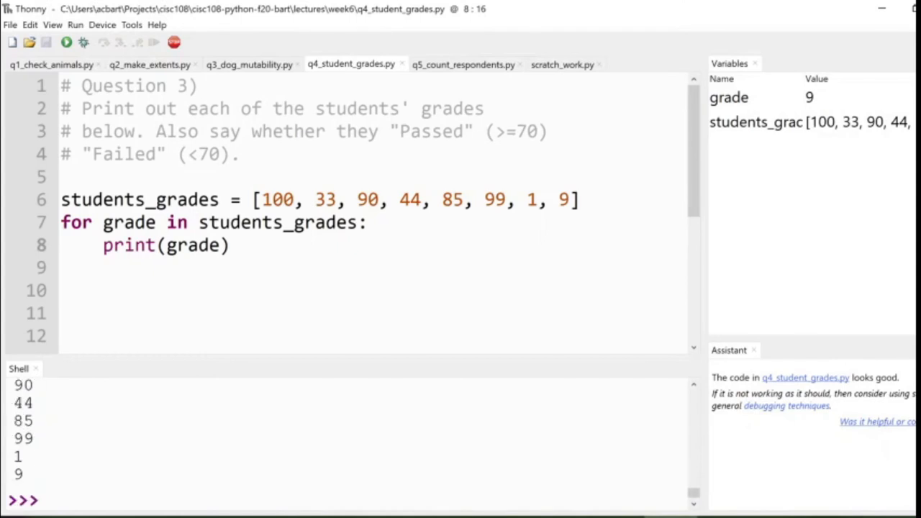
pyautogui.doubleClick(277, 222)
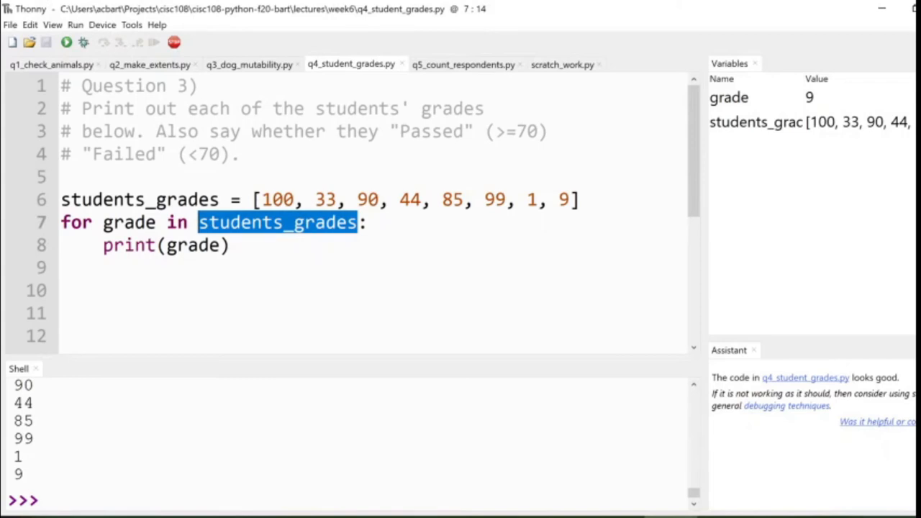
pyautogui.click(251, 199)
pyautogui.keyDown('shift'); pyautogui.click(580, 199); pyautogui.keyUp('shift')
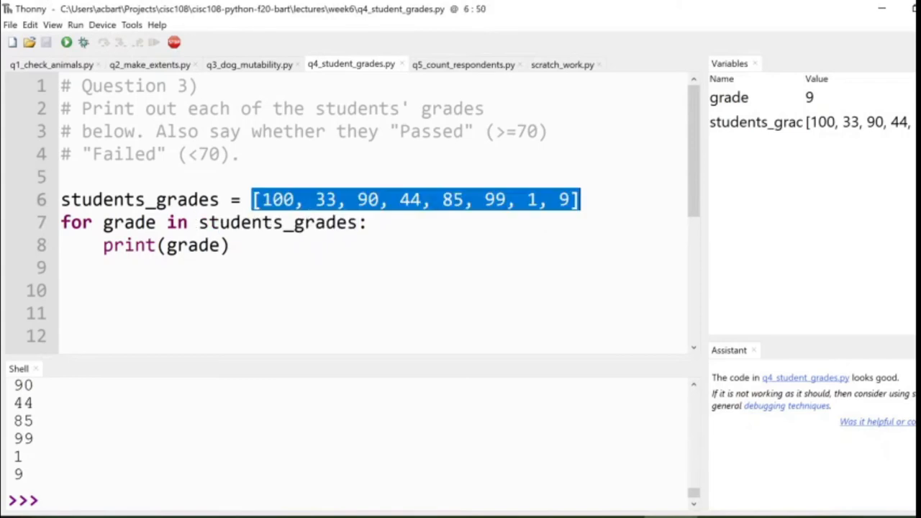
pyautogui.doubleClick(113, 222)
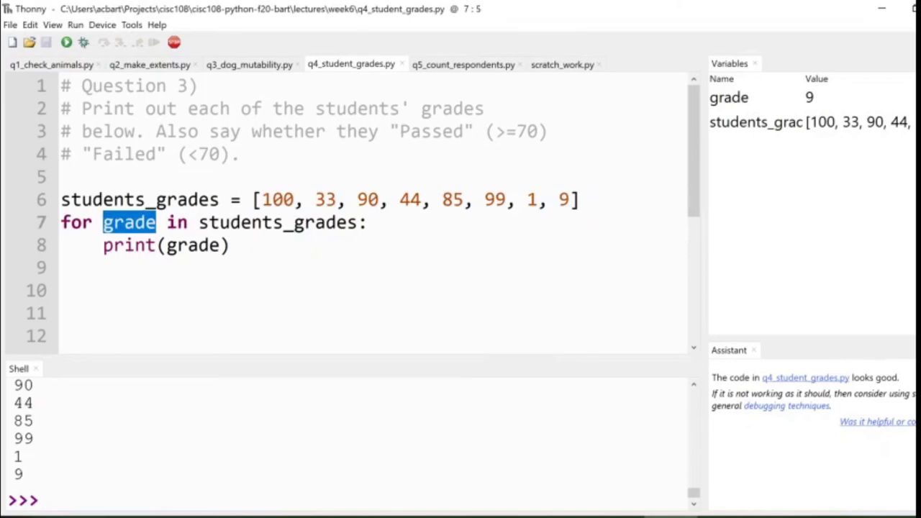
pyautogui.press('Left')
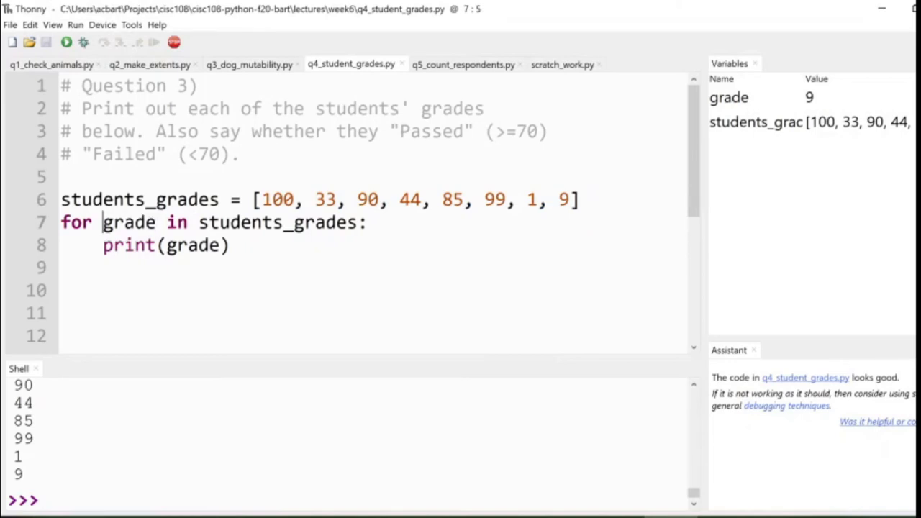
pyautogui.press('Down')
pyautogui.hotkey('shift', 'End')
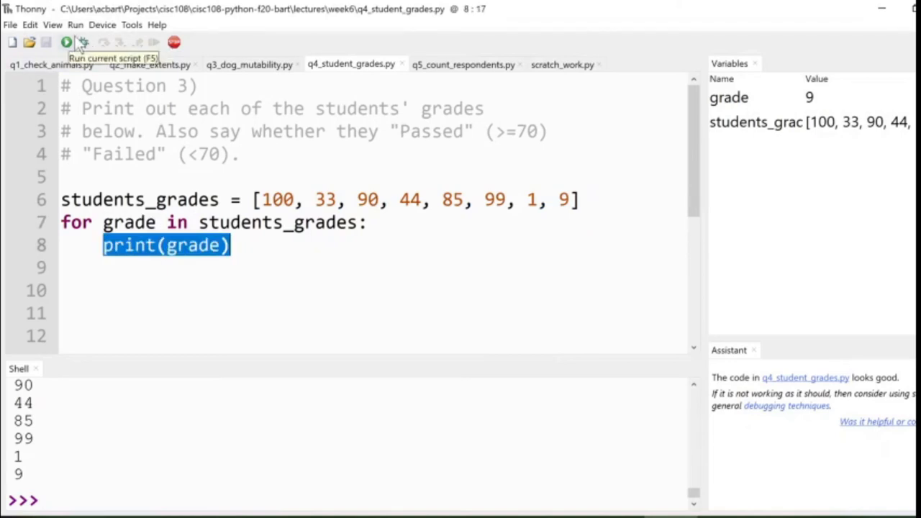
# Start the debugger and step through the students_grades list assignment up to the loop.
pyautogui.click(83, 42)
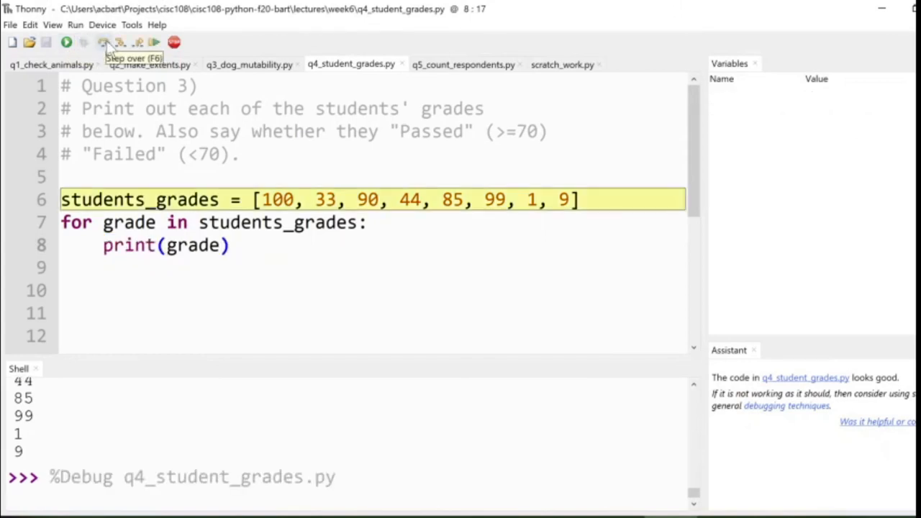
pyautogui.click(120, 42)
pyautogui.click(120, 42)
pyautogui.click(119, 42)
pyautogui.click(120, 42)
pyautogui.click(120, 41)
pyautogui.click(120, 42)
pyautogui.click(119, 42)
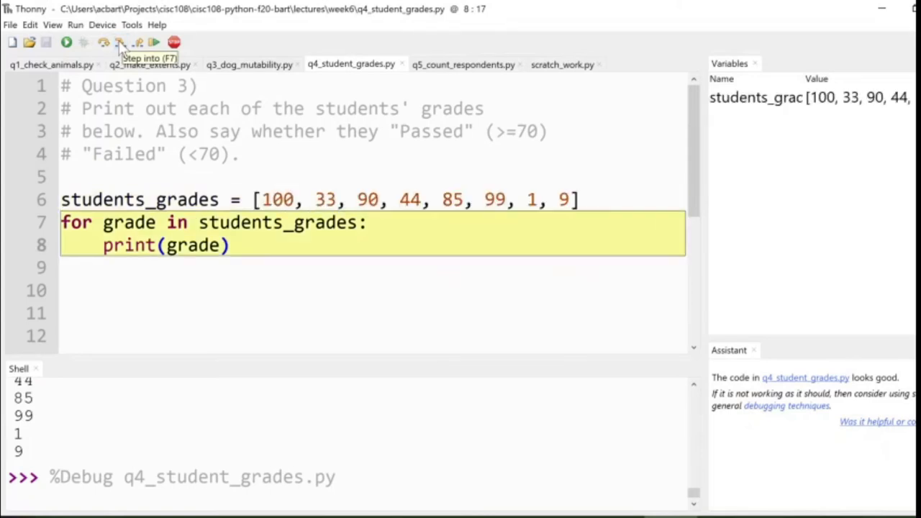
# Step into the first loop iteration, evaluating grade 100 and printing it, then move to grade 33.
pyautogui.click(119, 42)
pyautogui.click(120, 42)
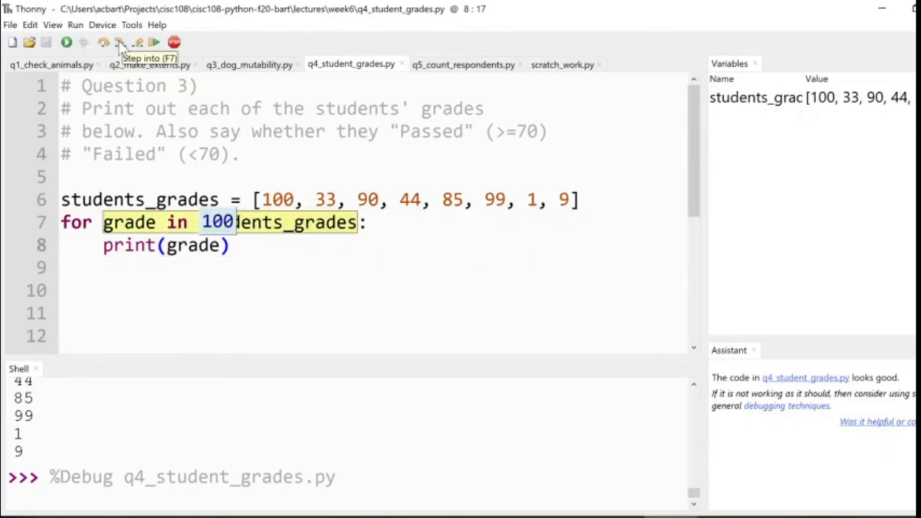
pyautogui.click(119, 42)
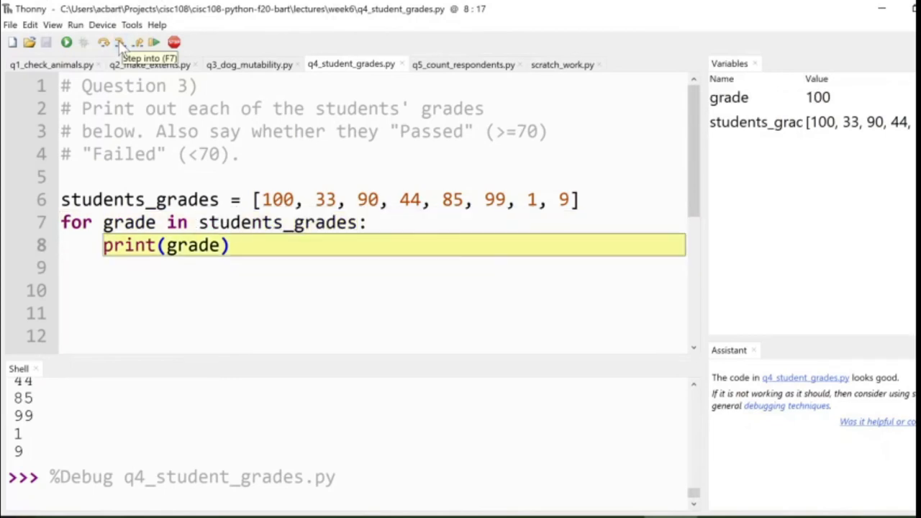
pyautogui.click(120, 41)
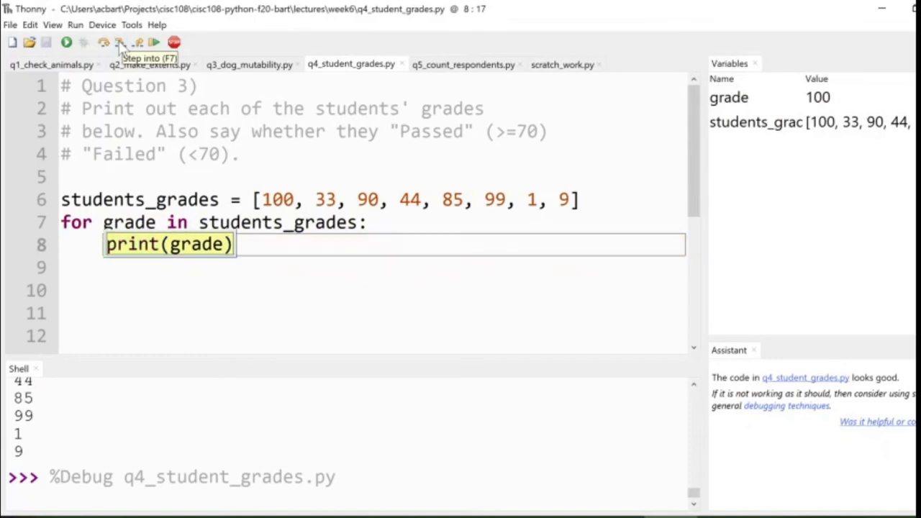
pyautogui.click(120, 41)
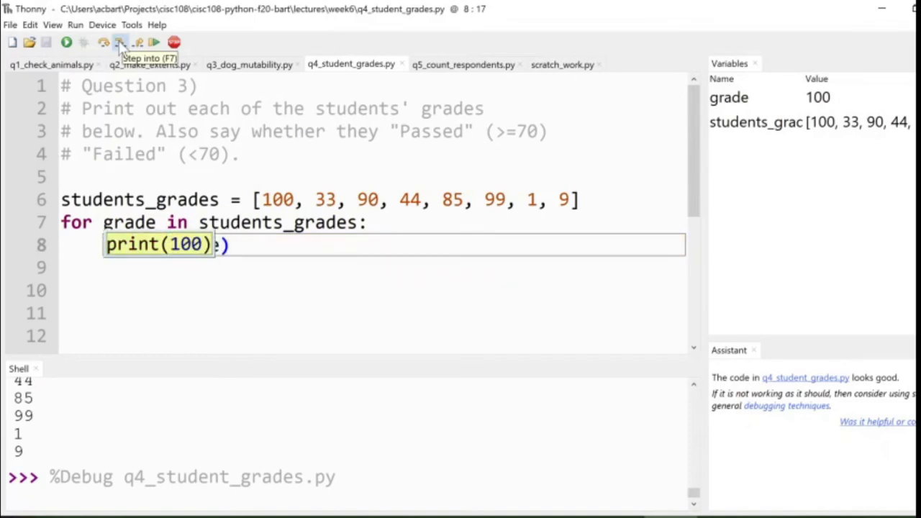
pyautogui.click(120, 41)
pyautogui.click(120, 42)
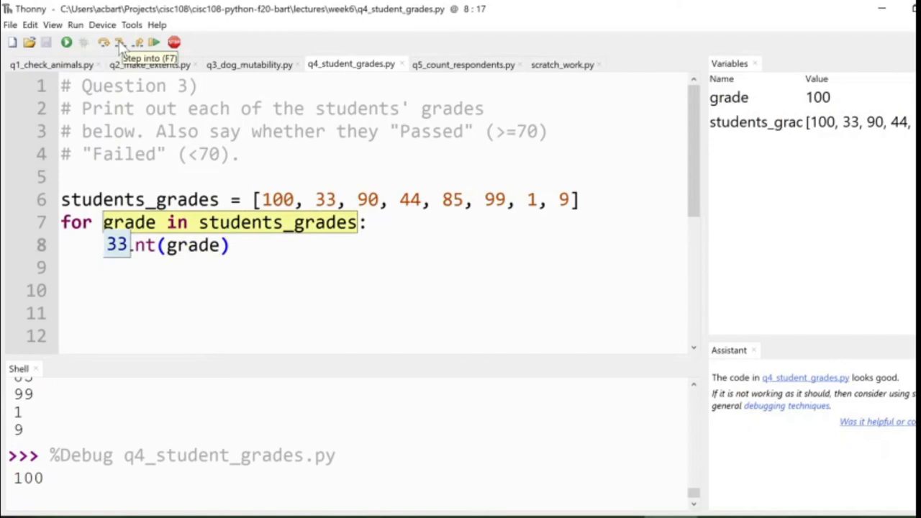
pyautogui.click(120, 42)
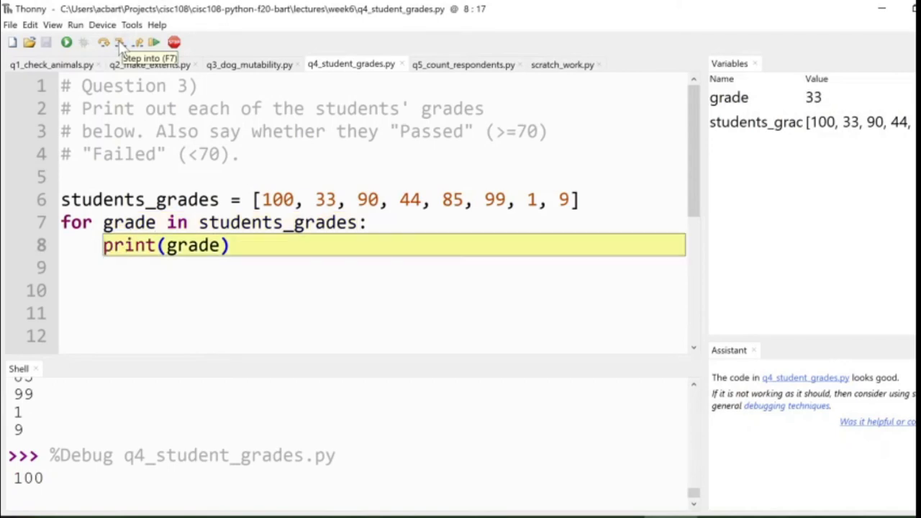
pyautogui.click(767, 103)
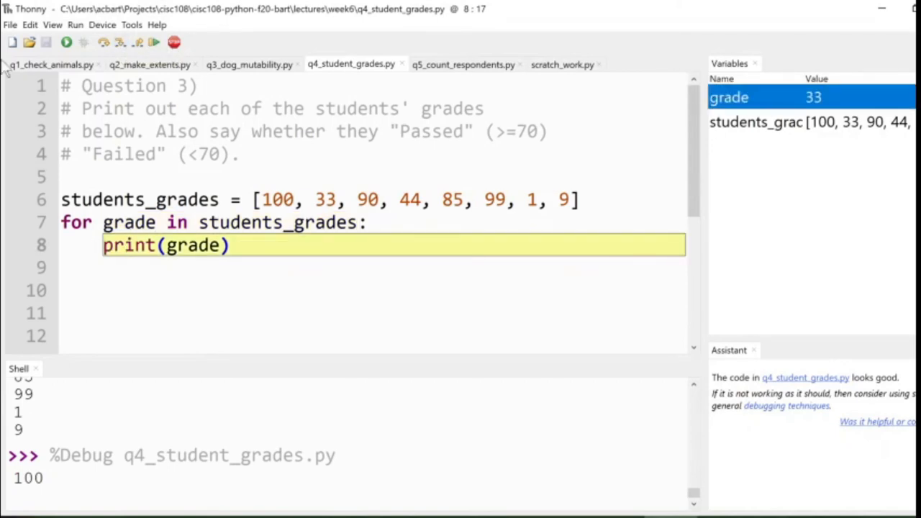
# Step through printing grades 33, 90, 44, 85, 99, 1 and 9 until the run ends at the prompt.
pyautogui.click(120, 42)
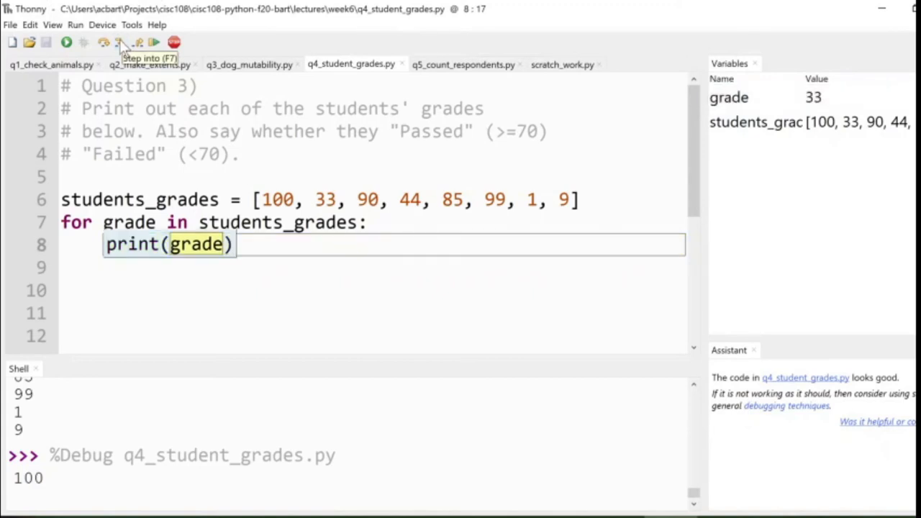
pyautogui.click(120, 41)
pyautogui.click(119, 42)
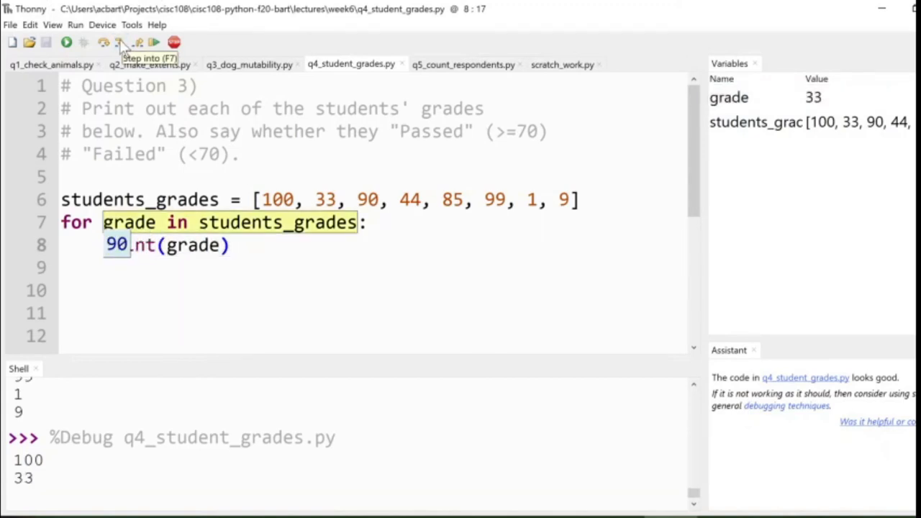
pyautogui.click(119, 42)
pyautogui.click(120, 42)
pyautogui.click(119, 42)
pyautogui.click(119, 42)
pyautogui.click(120, 41)
pyautogui.click(120, 42)
pyautogui.click(120, 41)
pyautogui.click(119, 42)
pyautogui.click(120, 42)
pyautogui.click(119, 42)
pyautogui.click(119, 41)
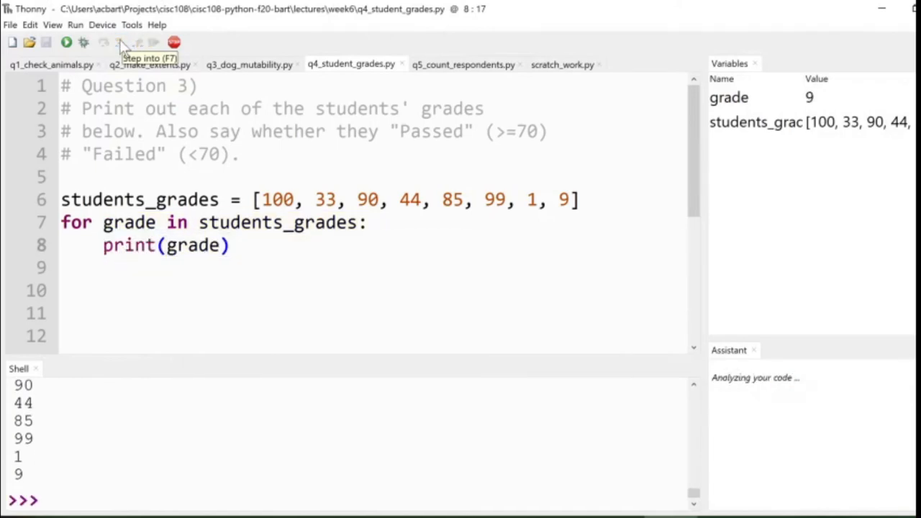
# Insert print("The next grade is") as the first line of the loop body and save.
pyautogui.press('Down')
pyautogui.click(231, 222)
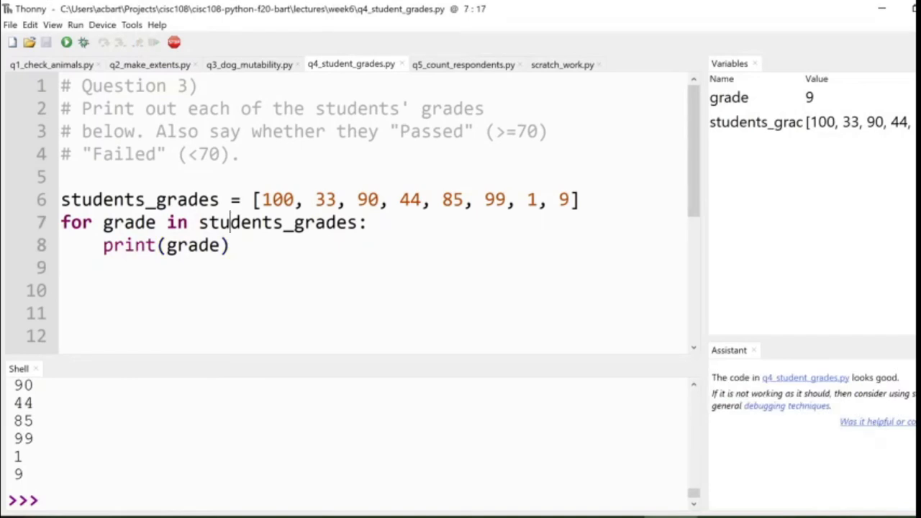
pyautogui.press('Home')
pyautogui.hotkey('shift', 'Down')
pyautogui.hotkey('shift', 'End')
pyautogui.press('Down')
pyautogui.press('Left')
pyautogui.press('Home')
pyautogui.press('Up')
pyautogui.press('End')
pyautogui.press('Return')
pyautogui.write('print("')
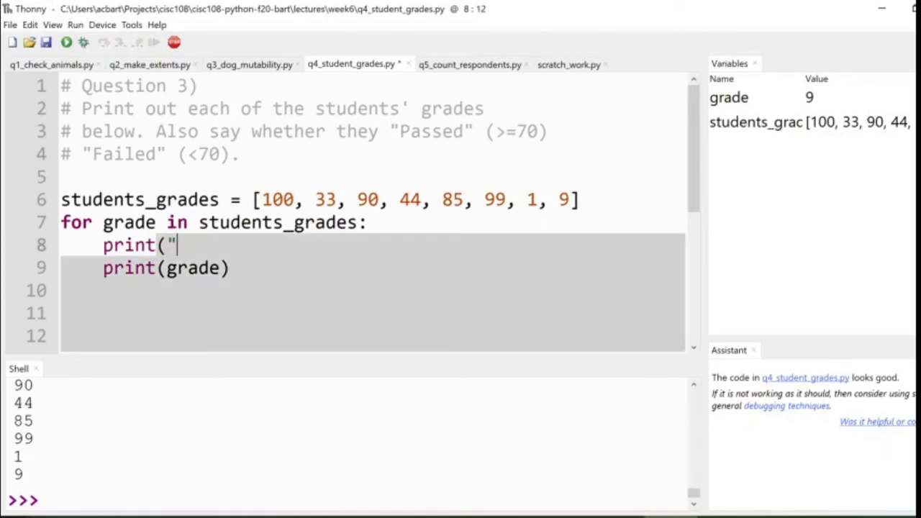
pyautogui.write('The next g')
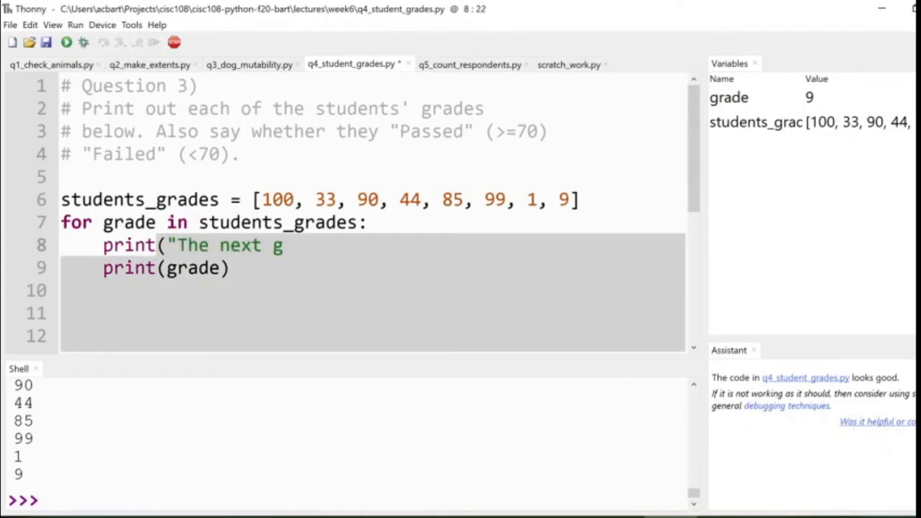
pyautogui.write('rade is")')
pyautogui.hotkey('ctrl', 's')
pyautogui.press('Down')
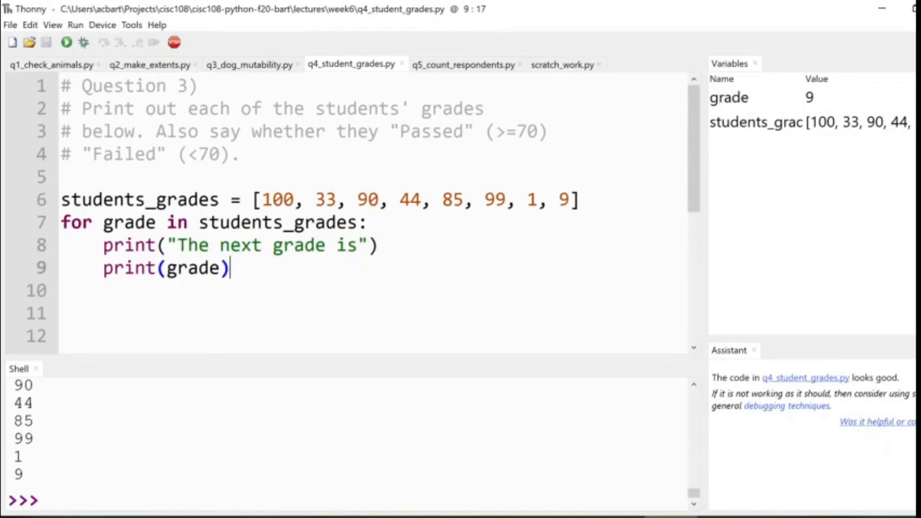
# Add an if grade >= 70 branch printing Passed and an else branch printing Failed.
pyautogui.press('Return')
pyautogui.write('if ')
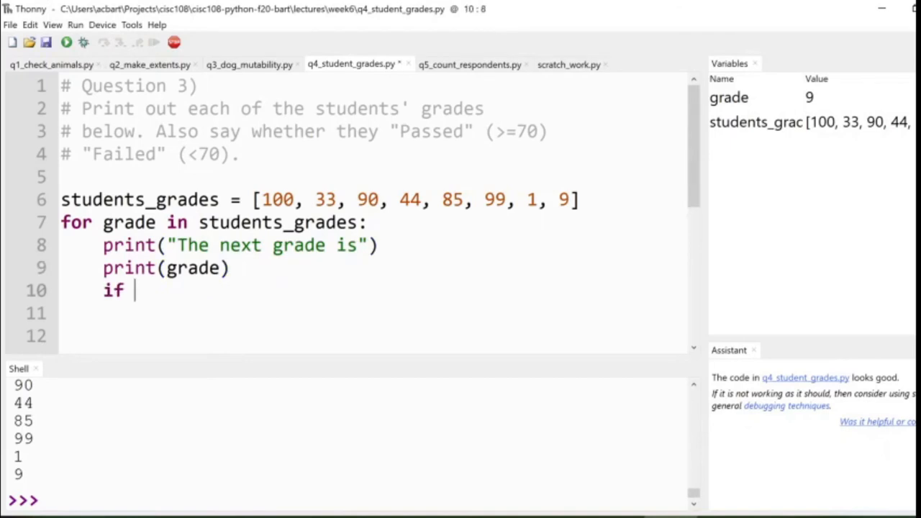
pyautogui.write('a_grade >= 70')
pyautogui.press('Home')
pyautogui.press('Right')
pyautogui.press('Right')
pyautogui.press('Right')
pyautogui.press('Right')
pyautogui.press('Right')
pyautogui.press('Right')
pyautogui.press('BackSpace')
pyautogui.press('BackSpace')
pyautogui.press('End')
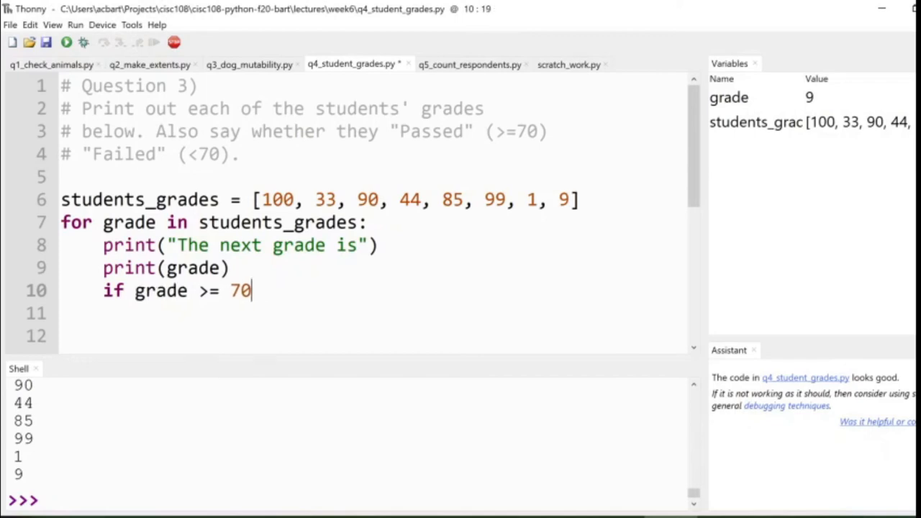
pyautogui.write(':')
pyautogui.press('Return')
pyautogui.write('rp')
pyautogui.press('BackSpace')
pyautogui.press('BackSpace')
pyautogui.write('print("PAa')
pyautogui.press('BackSpace')
pyautogui.press('BackSpace')
pyautogui.write('assed!')
pyautogui.press('BackSpace')
pyautogui.write('")')
pyautogui.press('Return')
pyautogui.press('BackSpace')
pyautogui.write('else:')
pyautogui.press('Return')
pyautogui.write('print("')
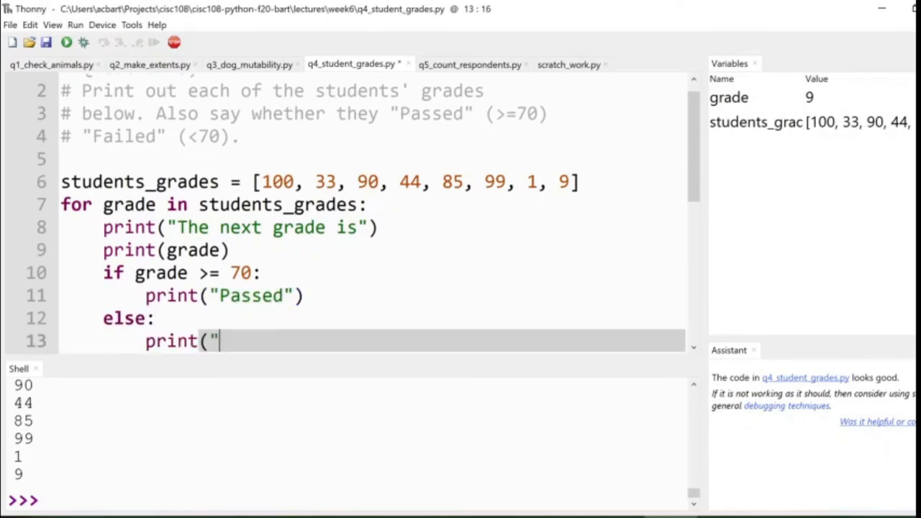
pyautogui.write('Failed")')
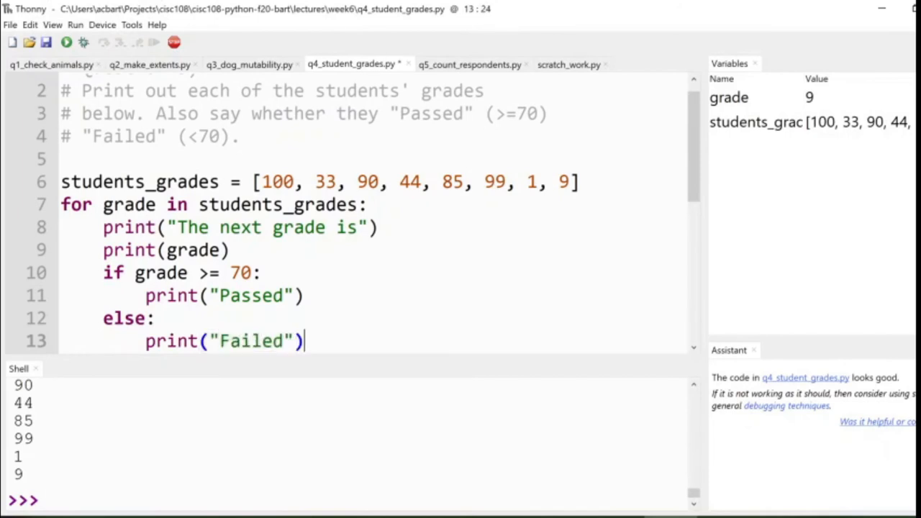
pyautogui.scroll(-2, 360, 216)
pyautogui.hotkey('ctrl', 's')
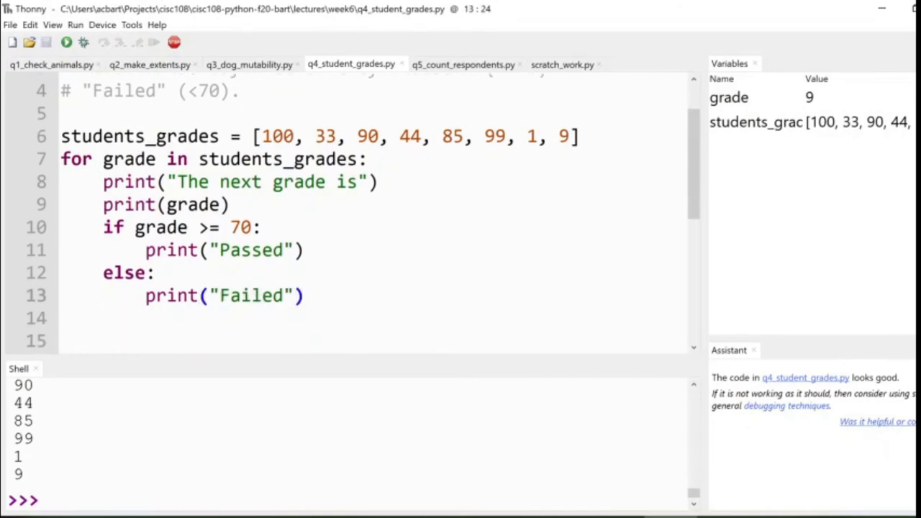
pyautogui.click(66, 42)
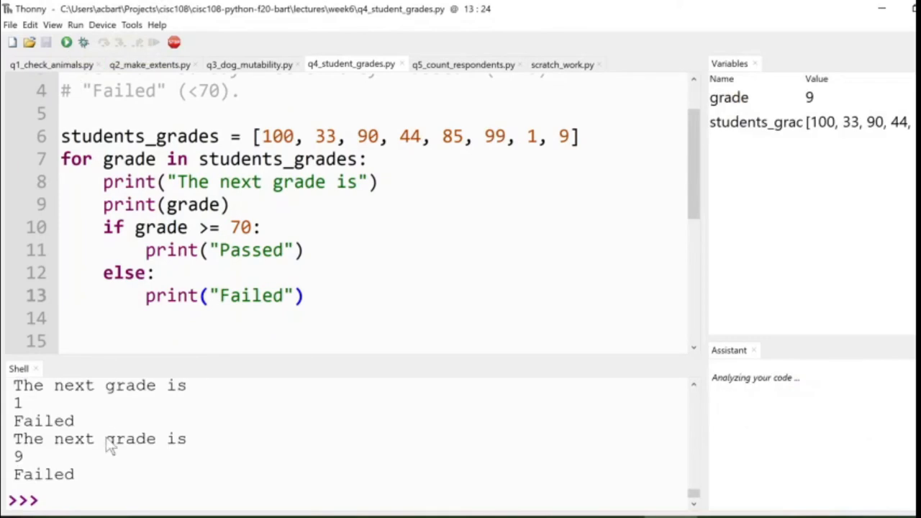
pyautogui.scroll(2, 108, 444)
pyautogui.scroll(1, 108, 445)
pyautogui.scroll(1, 108, 444)
pyautogui.scroll(1, 108, 445)
pyautogui.scroll(1, 105, 437)
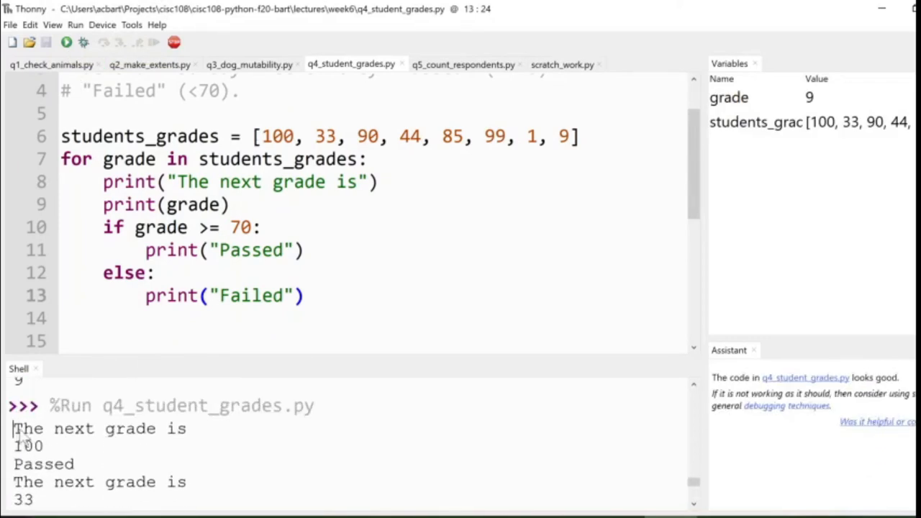
pyautogui.moveTo(14, 429); pyautogui.dragTo(75, 464)
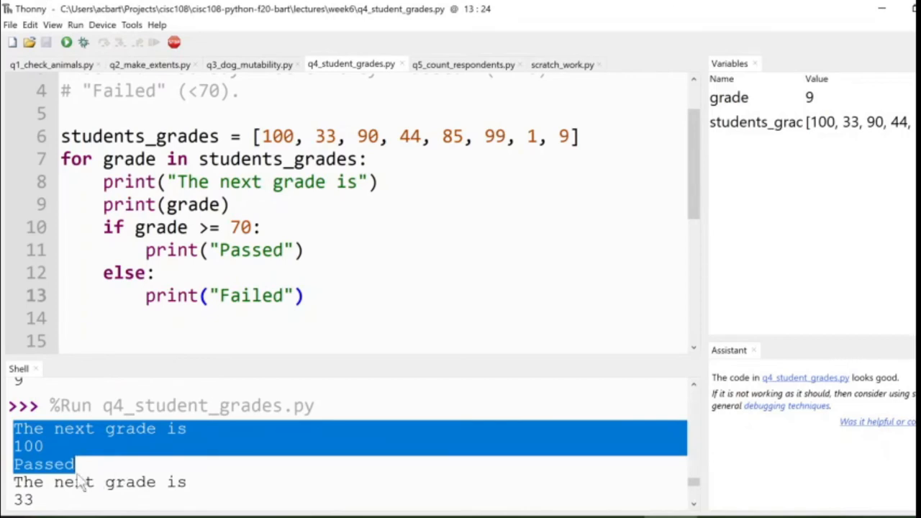
pyautogui.scroll(-1, 77, 482)
pyautogui.moveTo(14, 437); pyautogui.dragTo(103, 477)
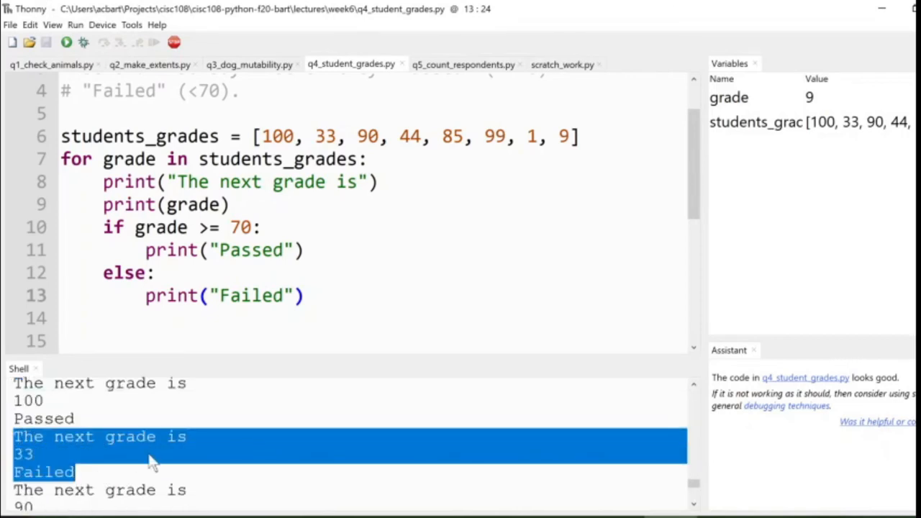
pyautogui.scroll(-1, 154, 463)
pyautogui.moveTo(15, 429); pyautogui.dragTo(75, 467)
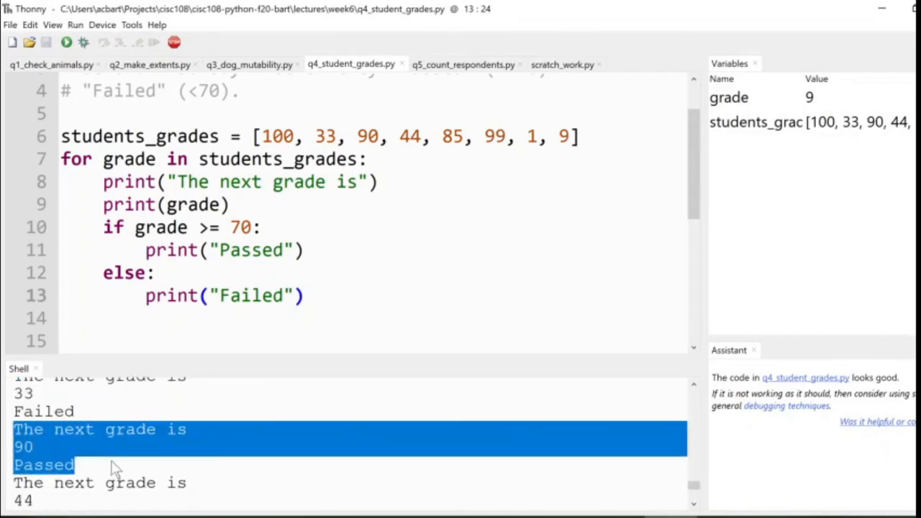
pyautogui.scroll(-1, 113, 469)
pyautogui.moveTo(14, 425); pyautogui.dragTo(76, 466)
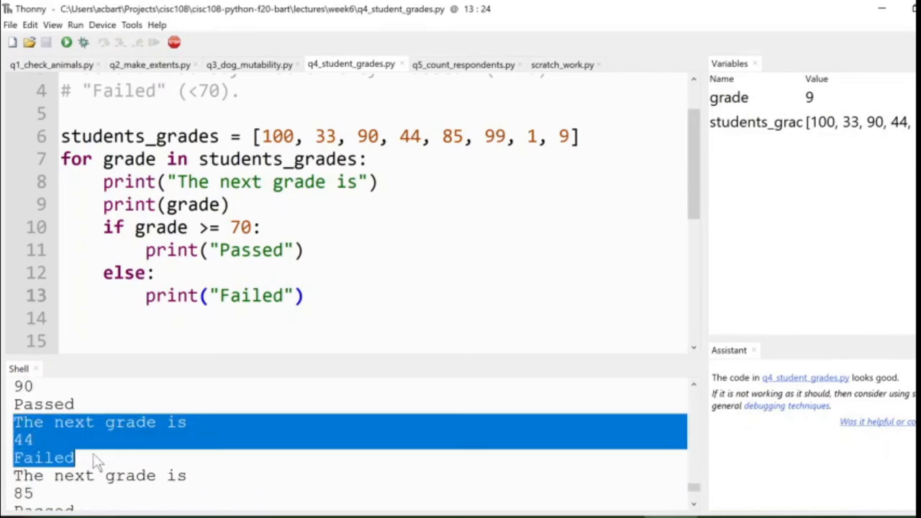
pyautogui.scroll(-1, 142, 429)
pyautogui.moveTo(16, 429); pyautogui.dragTo(99, 469)
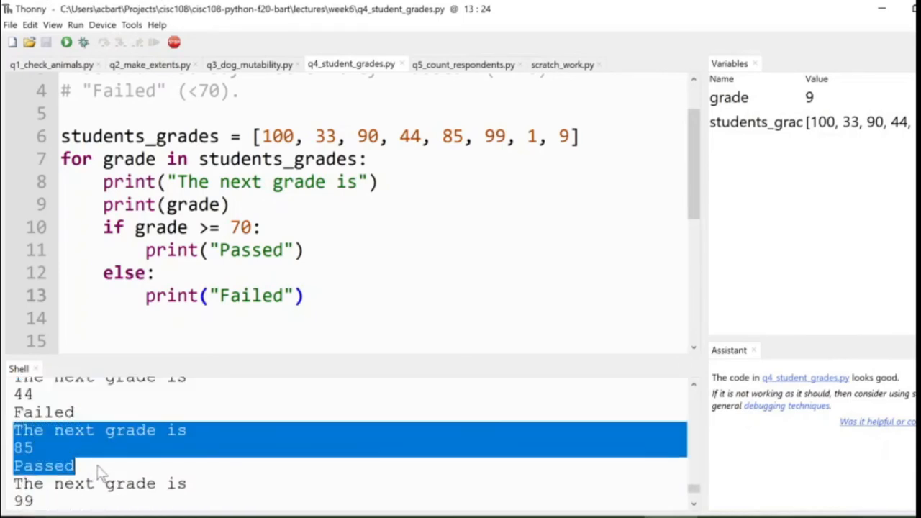
pyautogui.scroll(-1, 98, 472)
pyautogui.moveTo(16, 407); pyautogui.dragTo(99, 442)
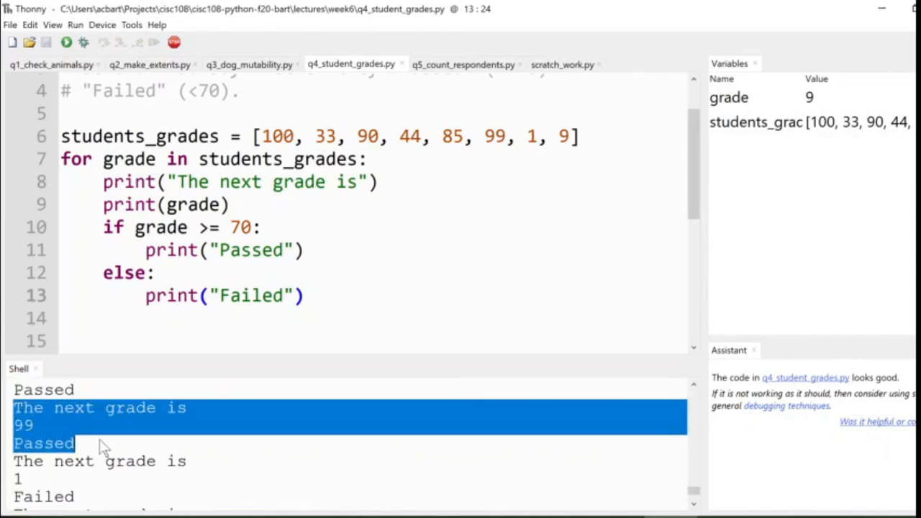
pyautogui.scroll(-2, 113, 463)
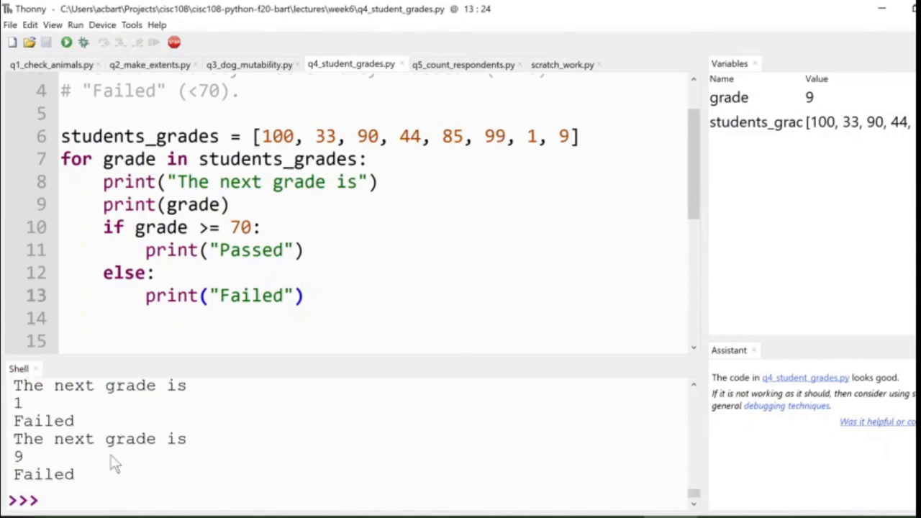
pyautogui.click(177, 249)
# Start debugging, step over so the whole loop runs at once, then restart the debug session.
pyautogui.click(83, 43)
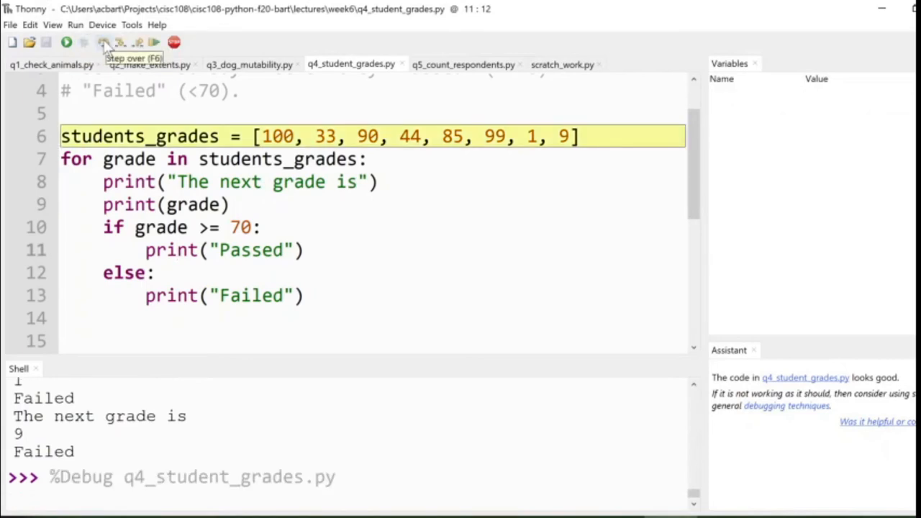
pyautogui.click(104, 43)
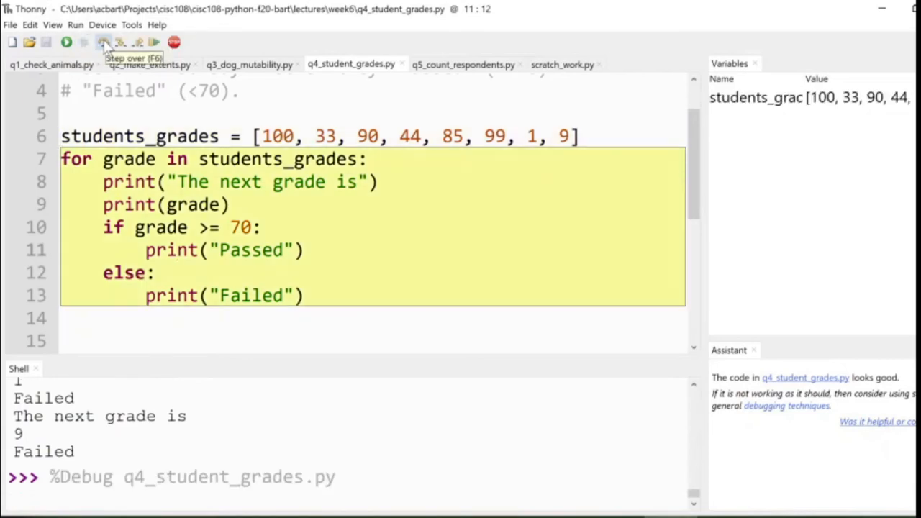
pyautogui.click(104, 43)
pyautogui.click(84, 43)
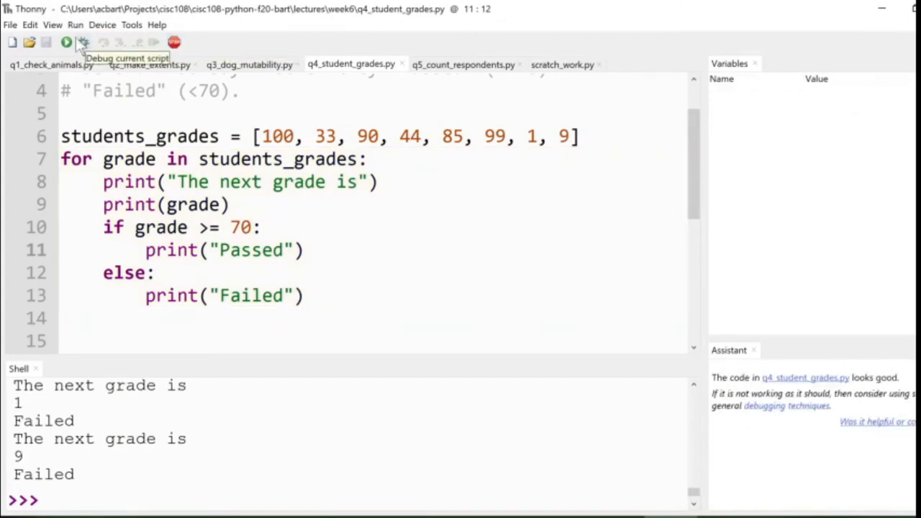
# Step into the loop header, take grade 100 and print the message and the grade.
pyautogui.click(106, 44)
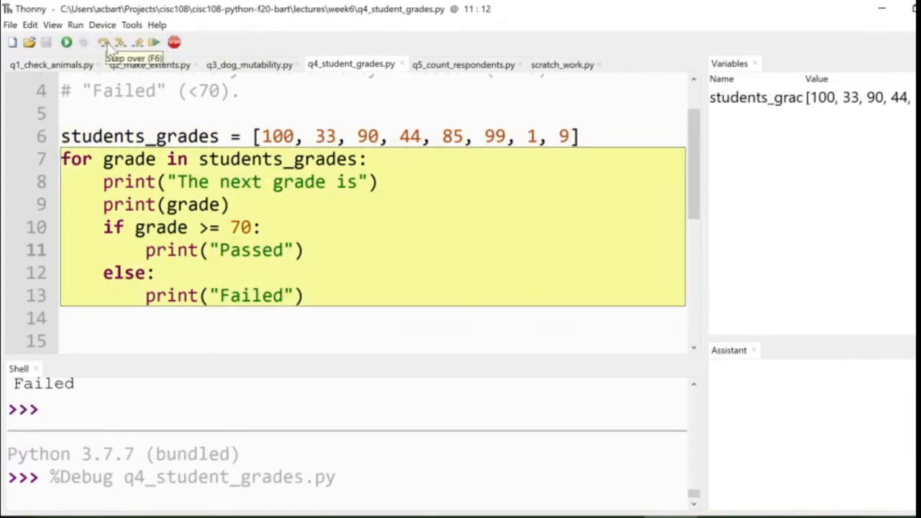
pyautogui.click(117, 43)
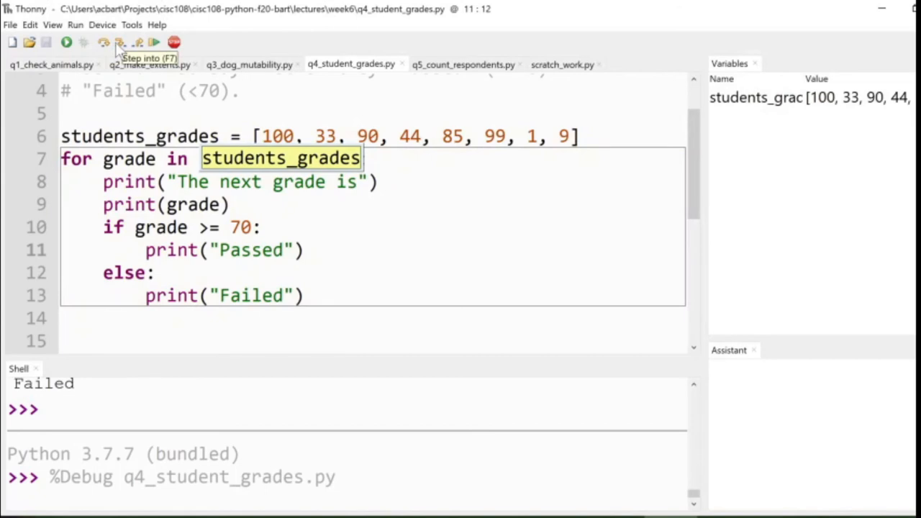
pyautogui.click(119, 43)
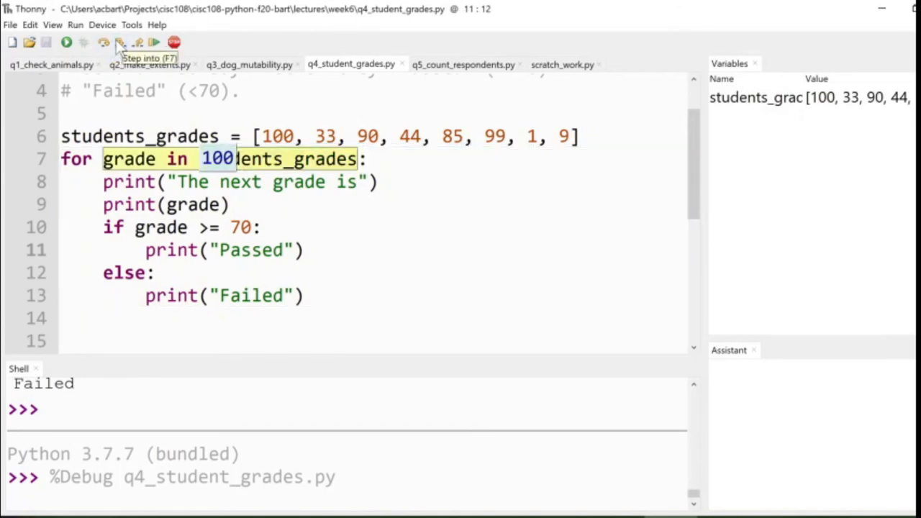
pyautogui.click(118, 43)
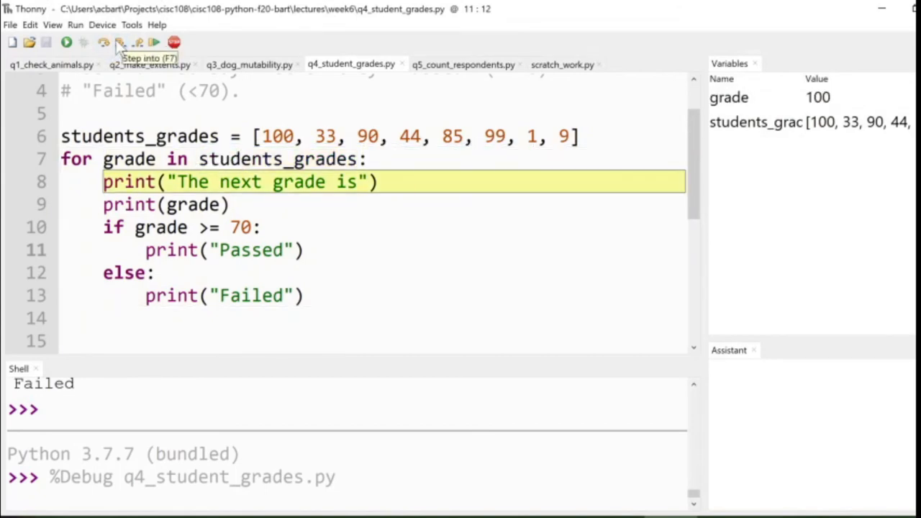
pyautogui.click(118, 43)
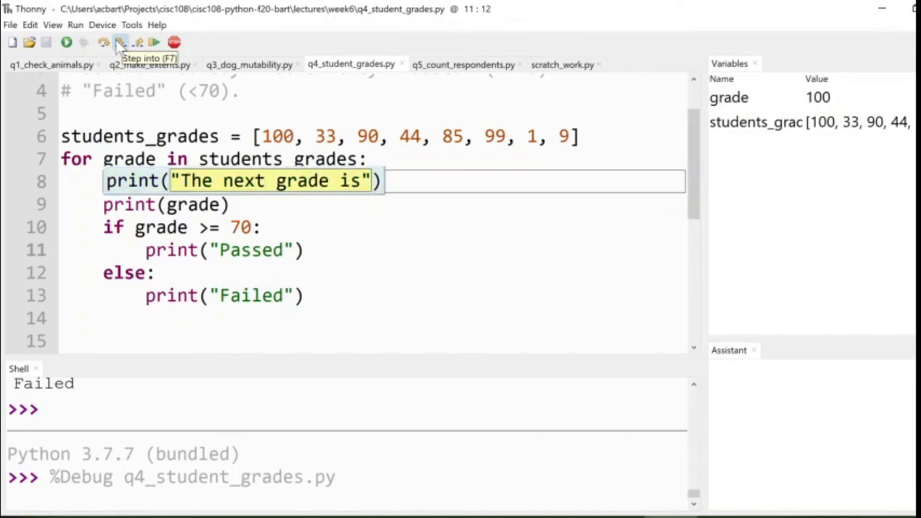
pyautogui.click(119, 44)
pyautogui.click(118, 43)
pyautogui.click(119, 44)
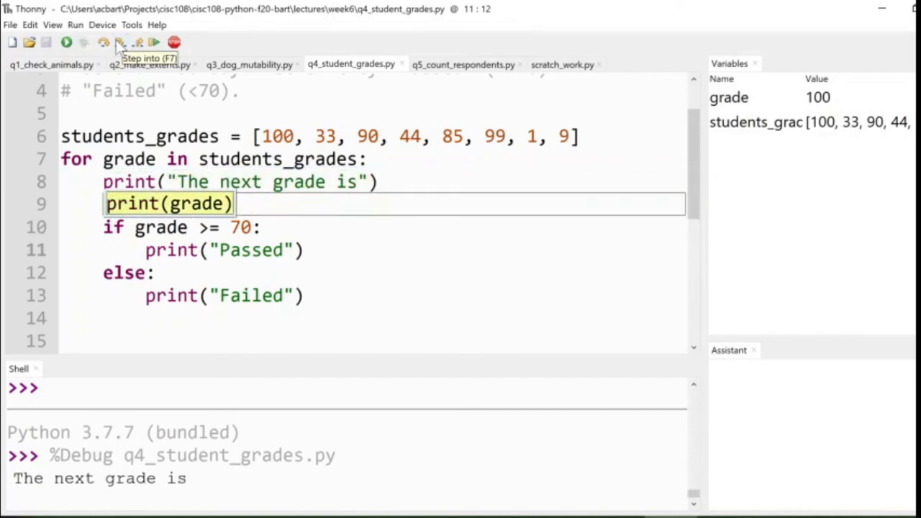
pyautogui.click(119, 43)
# Evaluate 100 >= 70 to True, enter the Passed branch and print Passed.
pyautogui.click(118, 43)
pyautogui.click(119, 43)
pyautogui.click(119, 43)
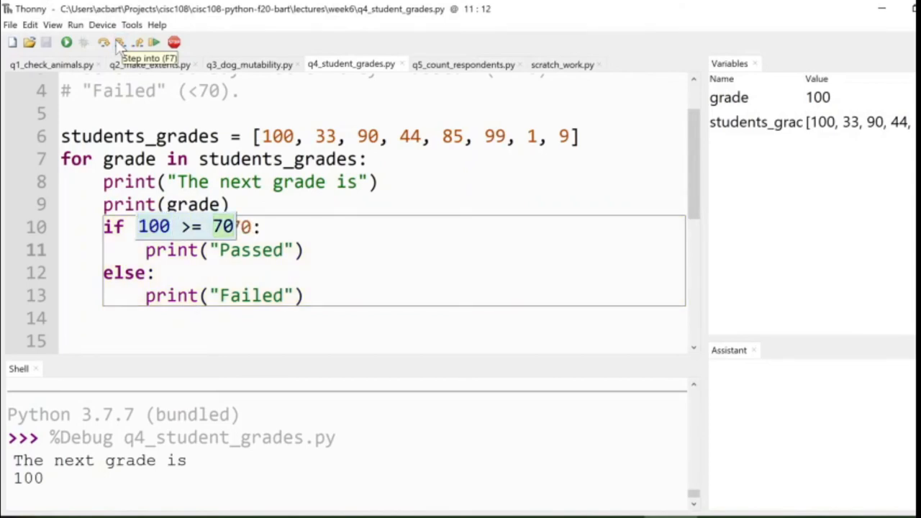
pyautogui.click(118, 43)
pyautogui.click(118, 43)
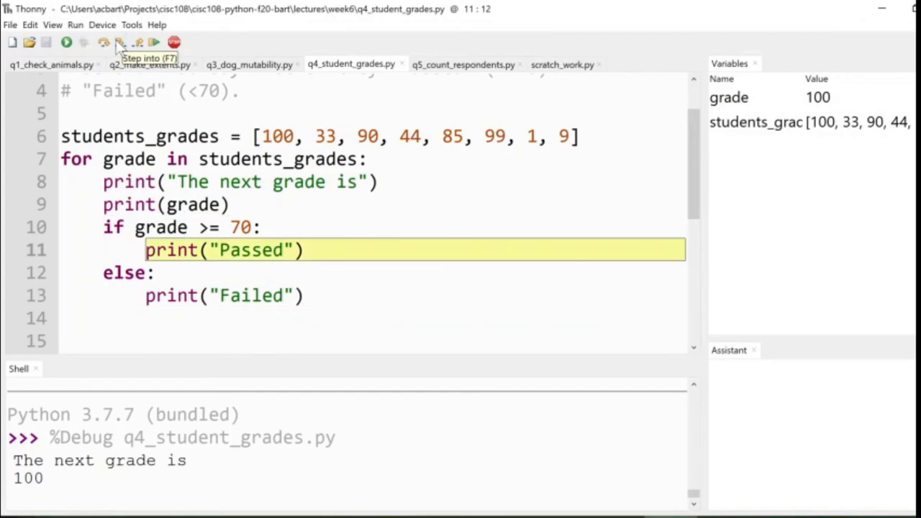
pyautogui.click(119, 43)
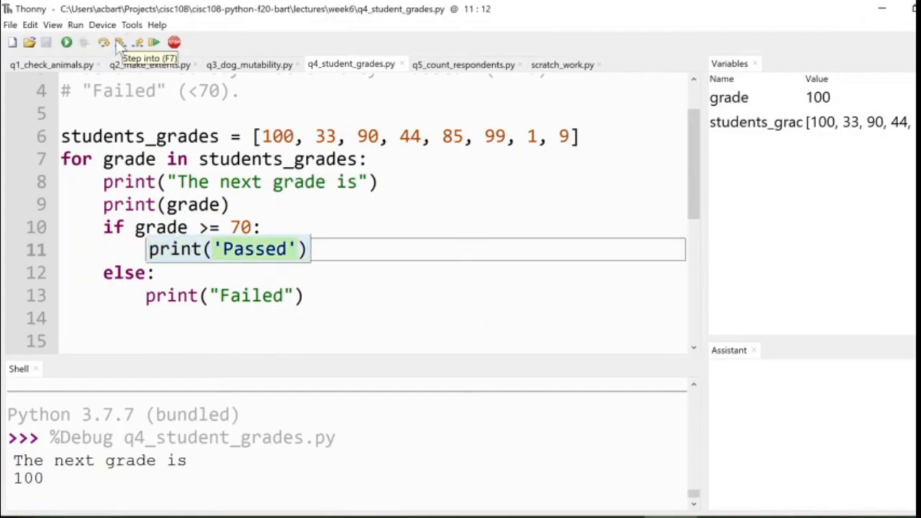
pyautogui.click(118, 43)
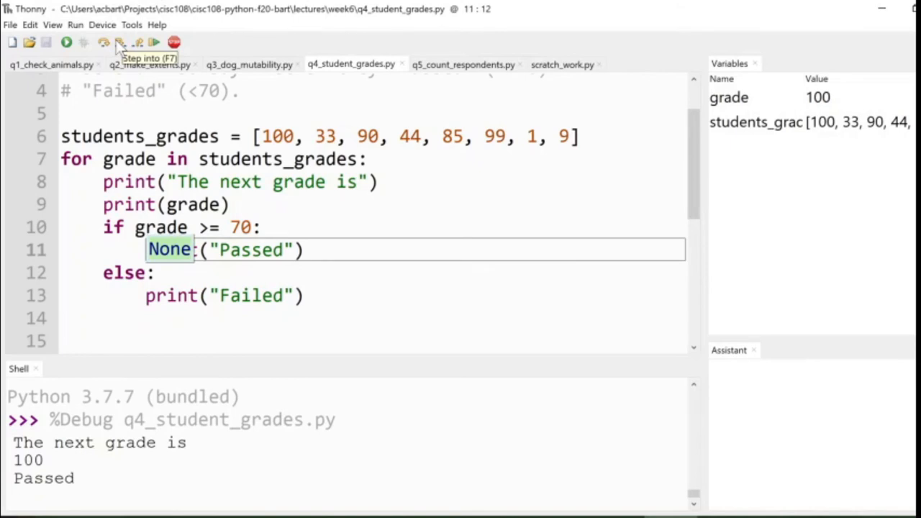
pyautogui.click(119, 43)
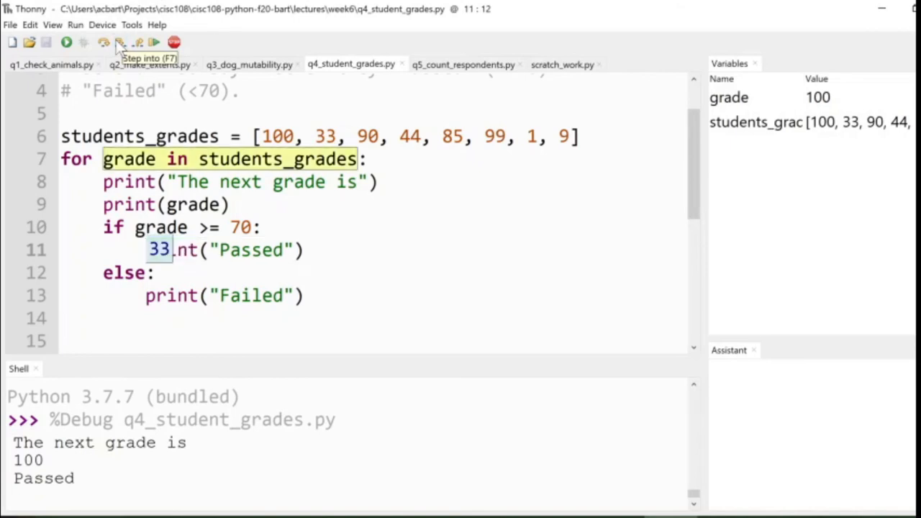
# Step through grade 33: print it, evaluate 33 >= 70 to False and print Failed.
pyautogui.click(119, 43)
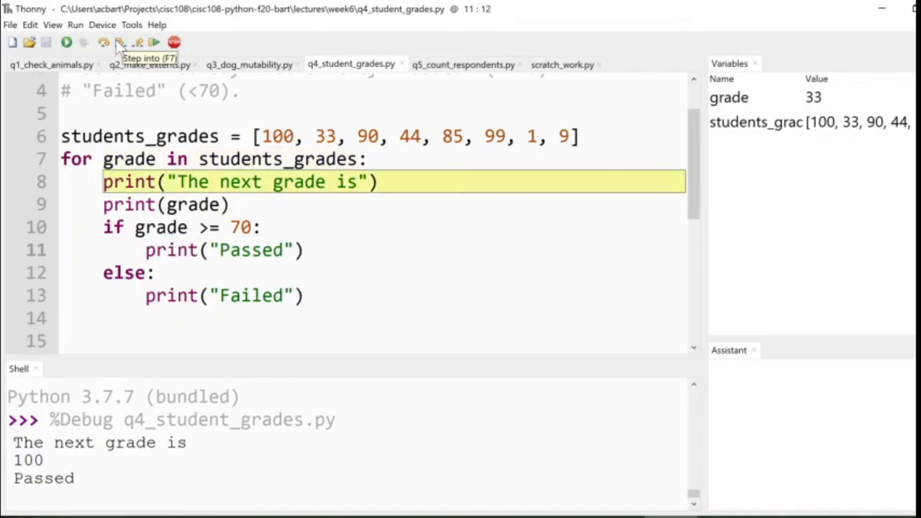
pyautogui.click(118, 43)
pyautogui.click(119, 43)
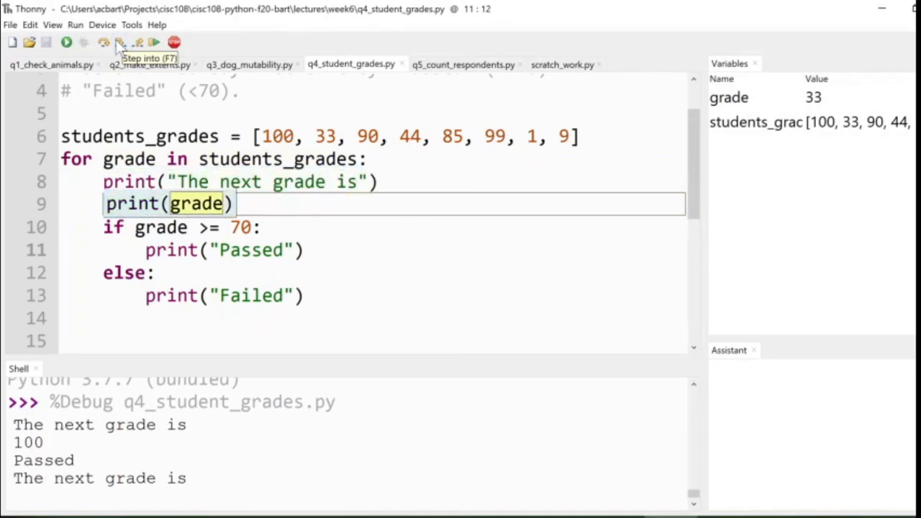
pyautogui.click(118, 43)
pyautogui.click(119, 43)
pyautogui.click(119, 43)
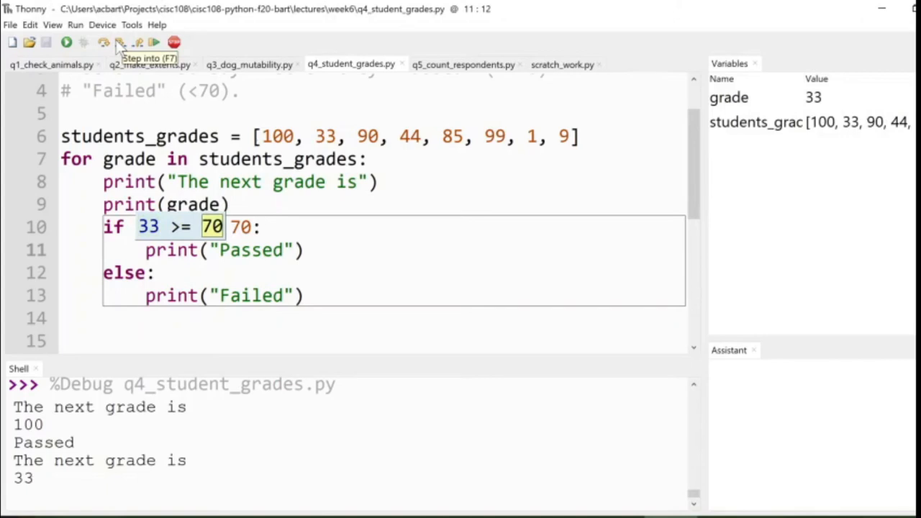
pyautogui.click(118, 43)
pyautogui.click(119, 43)
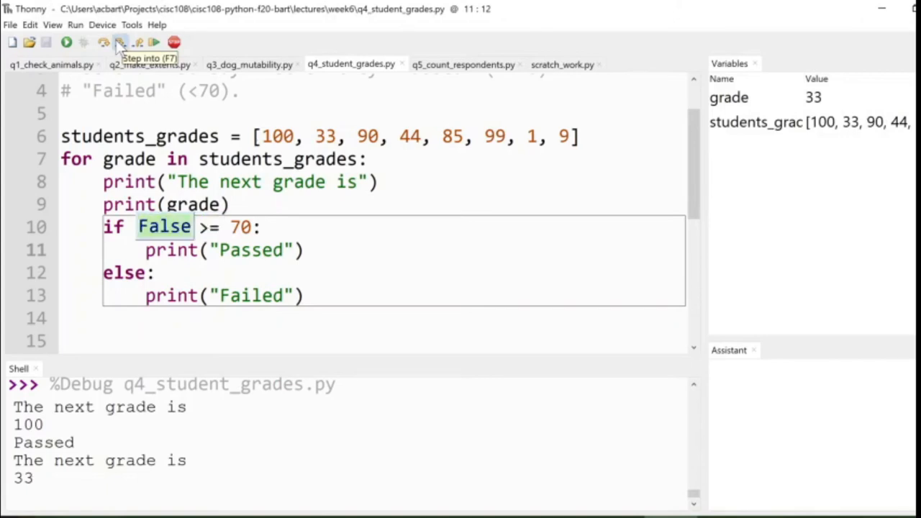
pyautogui.click(119, 43)
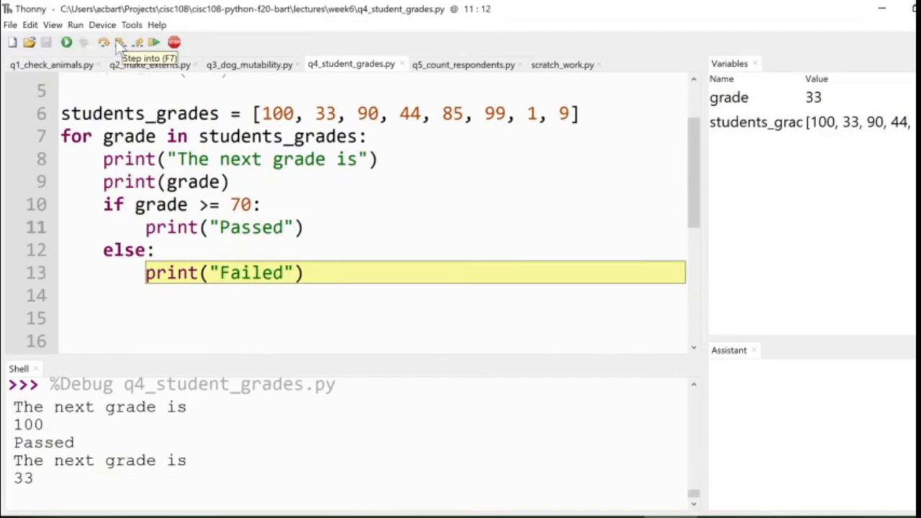
pyautogui.click(118, 44)
pyautogui.click(118, 43)
# Step through grade 90 printing Passed and grade 44 printing Failed.
pyautogui.click(119, 43)
pyautogui.click(119, 43)
pyautogui.click(119, 43)
pyautogui.click(119, 43)
pyautogui.click(119, 44)
pyautogui.click(119, 43)
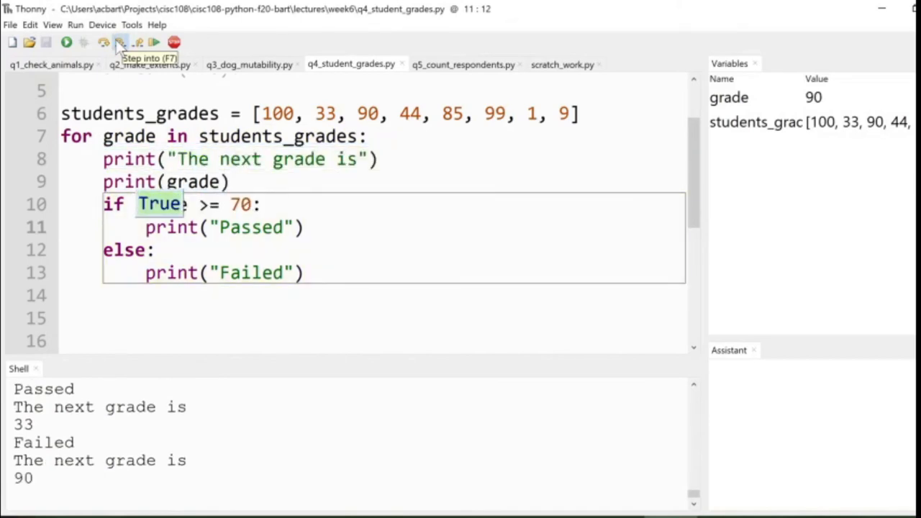
pyautogui.click(119, 44)
pyautogui.click(119, 44)
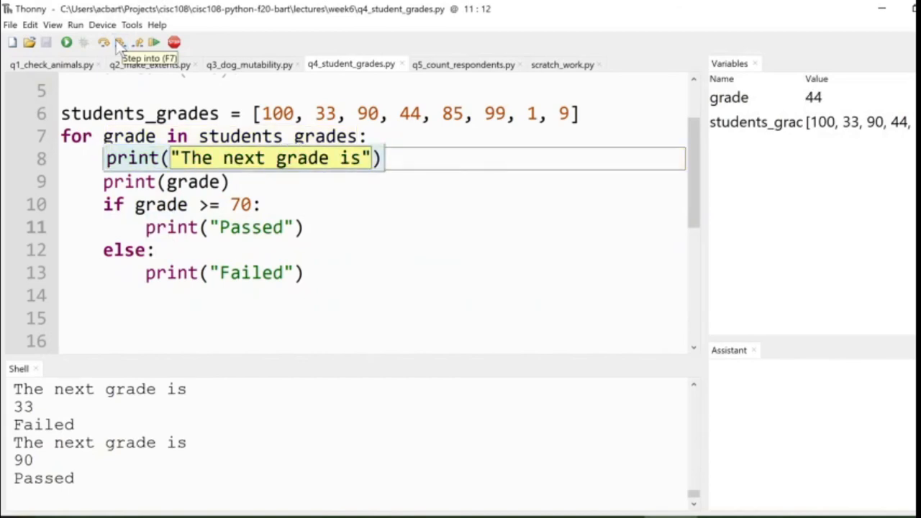
pyautogui.click(118, 44)
pyautogui.click(119, 43)
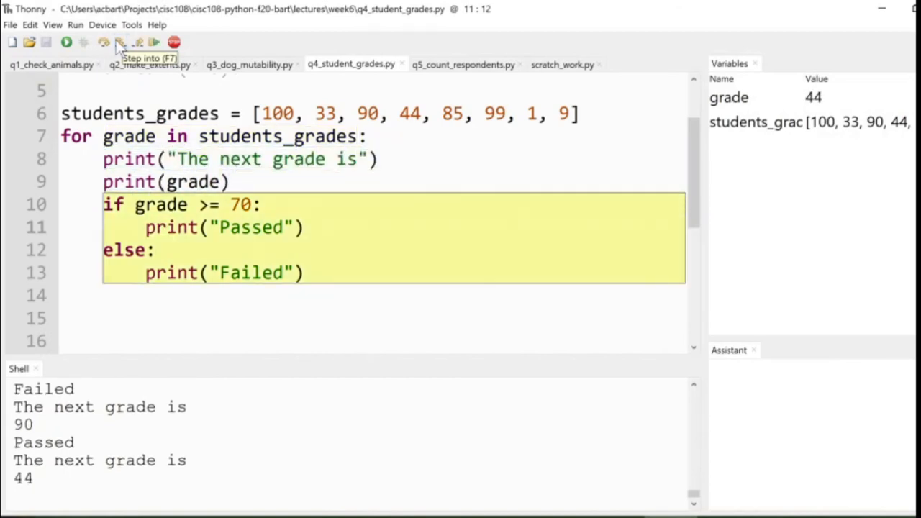
pyautogui.click(119, 43)
pyautogui.click(119, 44)
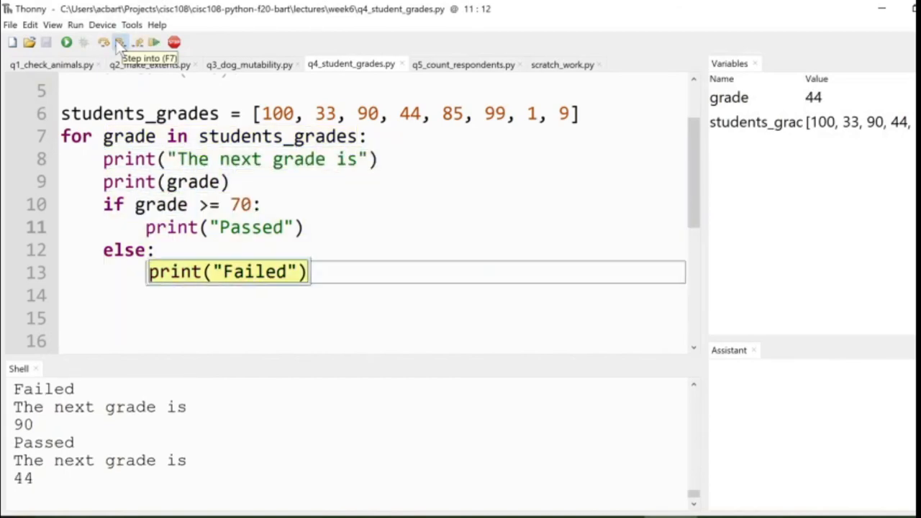
pyautogui.click(119, 43)
# Print grade 85, evaluate 85 >= 70 to True, then stop the debugging session.
pyautogui.click(119, 44)
pyautogui.click(119, 43)
pyautogui.click(119, 43)
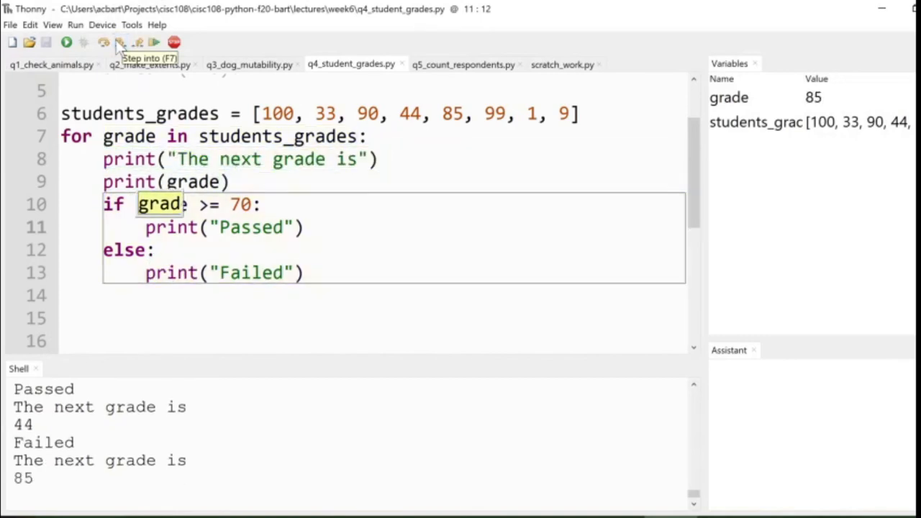
pyautogui.click(118, 43)
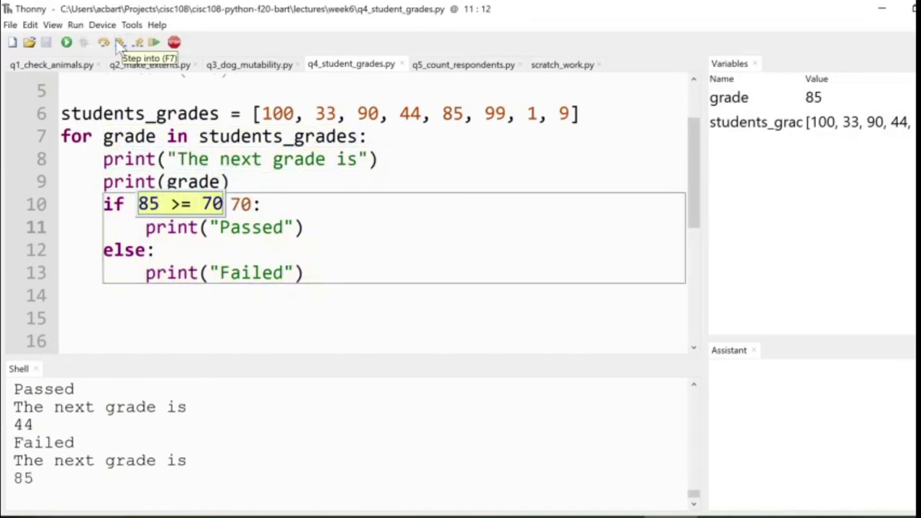
pyautogui.click(174, 44)
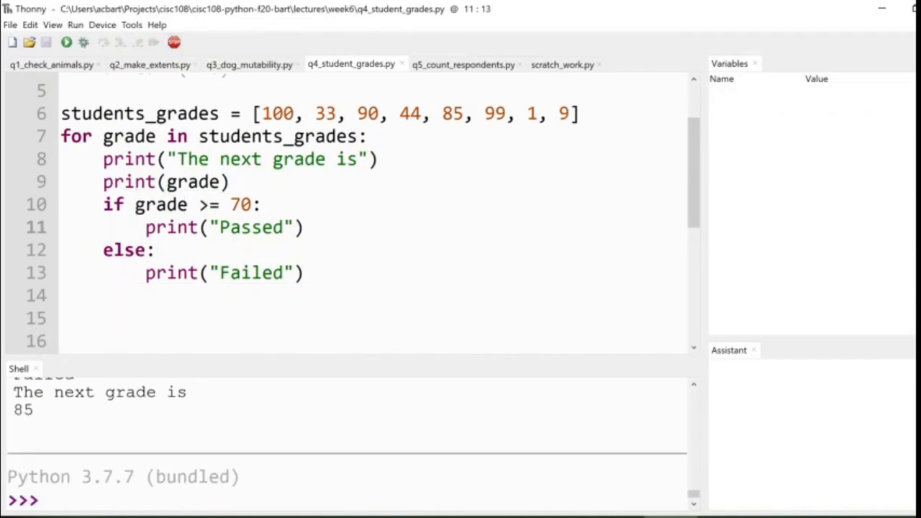
pyautogui.scroll(-1, 360, 215)
pyautogui.scroll(-2, 360, 216)
pyautogui.scroll(-1, 360, 215)
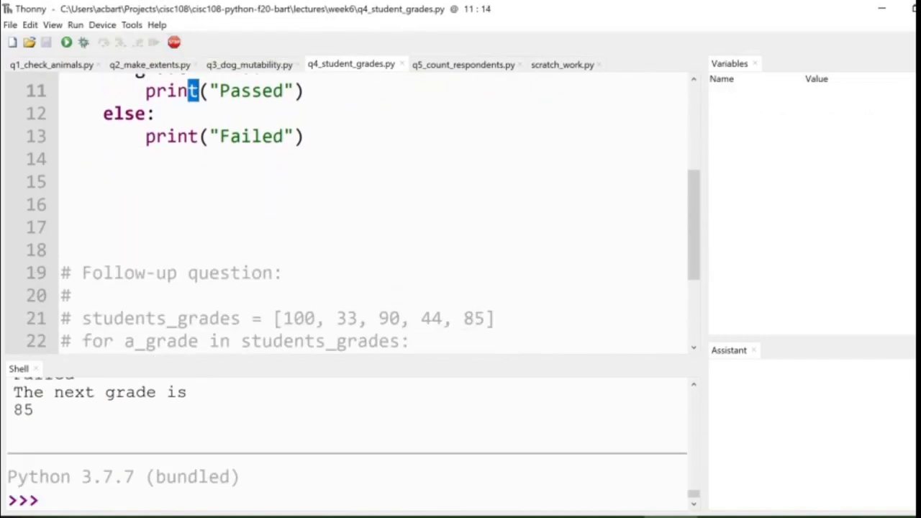
pyautogui.scroll(-2, 359, 216)
pyautogui.scroll(-2, 360, 216)
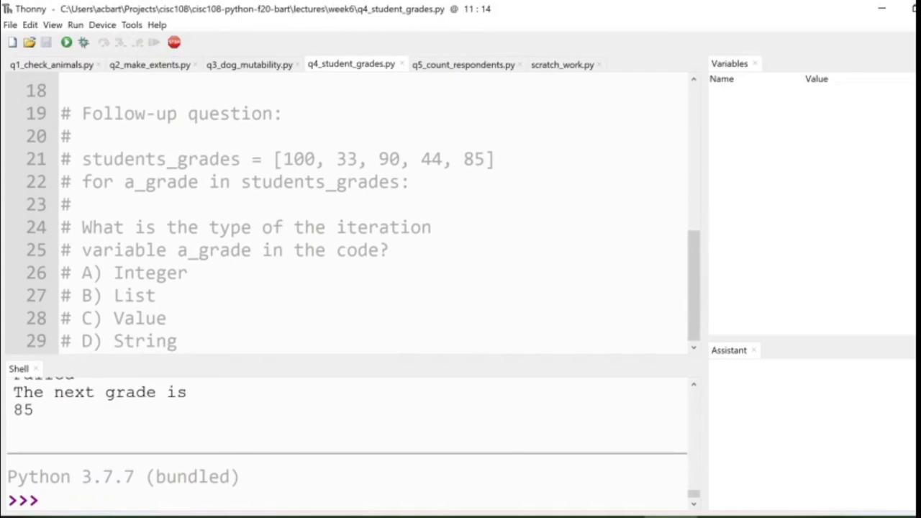
# Select the students_grades name on line 21 and the for a_grade in students_grades loop line.
pyautogui.doubleClick(122, 159)
pyautogui.press('End')
pyautogui.hotkey('shift', 'Left')
pyautogui.hotkey('shift', 'Left')
pyautogui.hotkey('shift', 'Left')
pyautogui.hotkey('shift', 'Left')
pyautogui.hotkey('shift', 'Left')
pyautogui.hotkey('shift', 'Left')
pyautogui.hotkey('shift', 'Left')
pyautogui.press('Left')
pyautogui.press('Left')
pyautogui.press('Left')
pyautogui.hotkey('ctrl', 'shift', 'Left')
pyautogui.press('Down')
pyautogui.hotkey('shift', 'End')
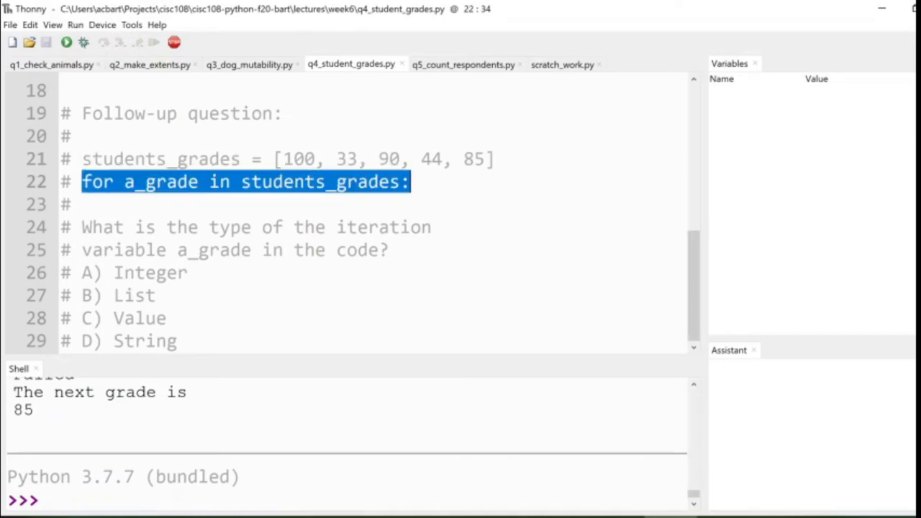
# Select the a_grade type question on lines 24–25 and move down to the last choice, String.
pyautogui.press('Down')
pyautogui.press('Down')
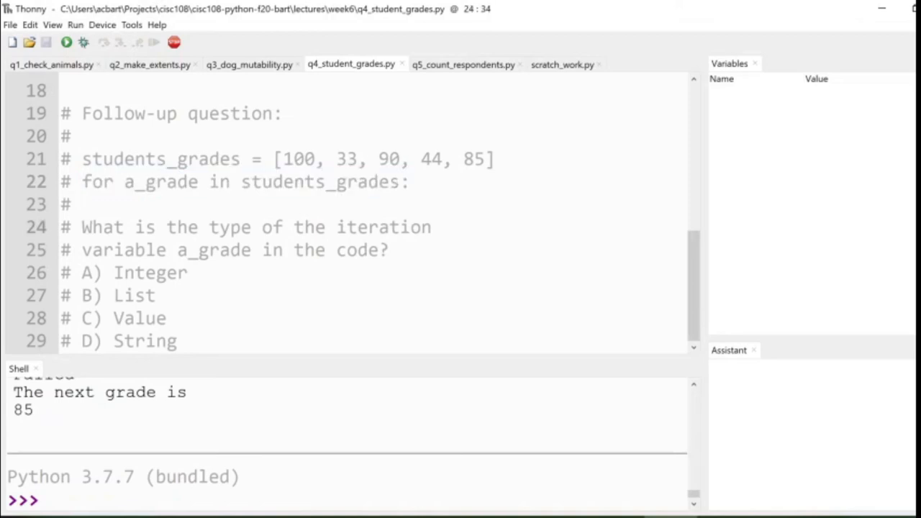
pyautogui.press('Down')
pyautogui.hotkey('shift', 'Up')
pyautogui.hotkey('shift', 'Home')
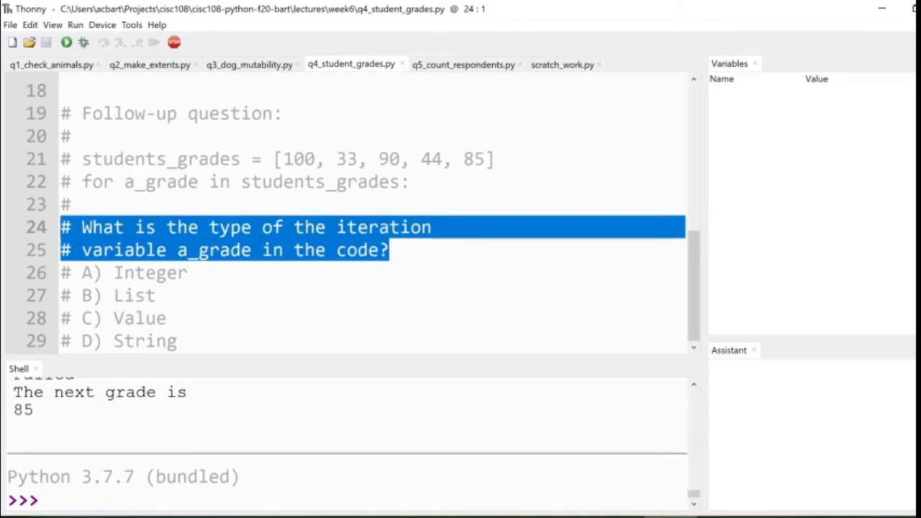
pyautogui.press('Down')
pyautogui.press('Down')
pyautogui.press('Down')
pyautogui.press('Down')
pyautogui.press('Down')
pyautogui.press('End')
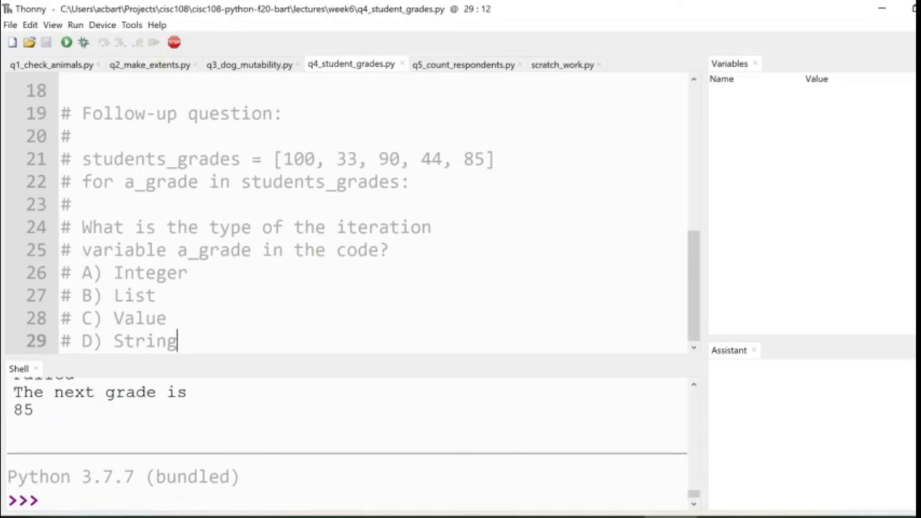
# Switch to scratch_work.py and move the cursor around the make_negative code back to the file start.
pyautogui.click(573, 65)
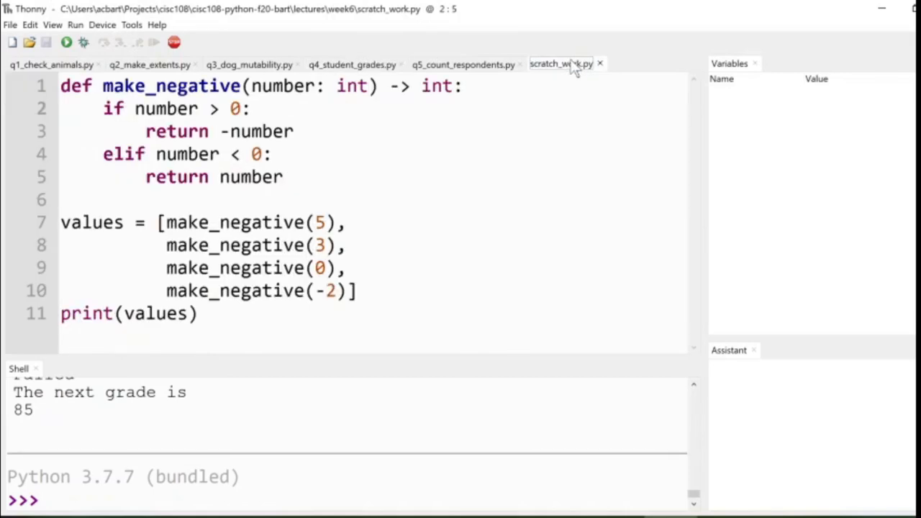
pyautogui.click(272, 154)
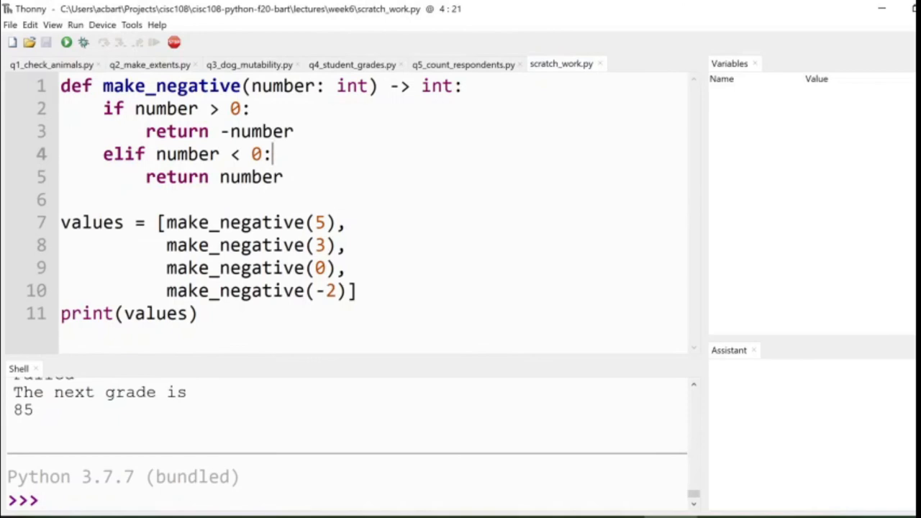
pyautogui.hotkey('ctrl', 'Home')
pyautogui.click(347, 245)
pyautogui.press('Up')
pyautogui.press('Up')
pyautogui.press('Up')
pyautogui.press('Up')
pyautogui.press('Up')
pyautogui.press('Up')
pyautogui.press('Up')
pyautogui.press('Home')
# Highlight the make_negative function lines 1–5, then clear the selection and return to the top.
pyautogui.hotkey('shift', 'Down')
pyautogui.hotkey('shift', 'Down')
pyautogui.hotkey('shift', 'Down')
pyautogui.hotkey('shift', 'Down')
pyautogui.hotkey('shift', 'End')
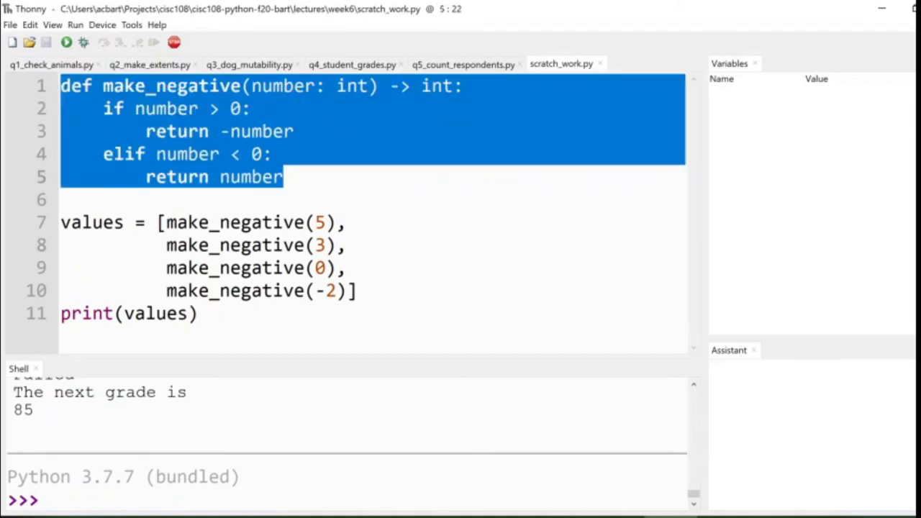
pyautogui.press('Left')
pyautogui.press('Down')
pyautogui.press('Down')
pyautogui.press('Down')
pyautogui.press('Down')
pyautogui.press('Down')
pyautogui.press('Down')
pyautogui.press('Up')
pyautogui.press('Up')
pyautogui.press('Up')
pyautogui.press('Up')
pyautogui.press('Up')
pyautogui.press('Up')
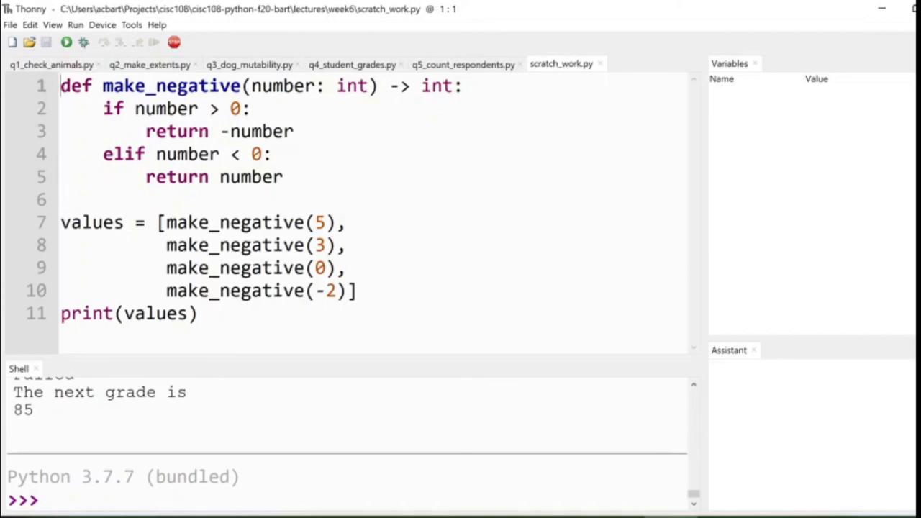
pyautogui.moveTo(145, 108)
pyautogui.mouseDown()
pyautogui.moveTo(241, 131)
pyautogui.moveTo(294, 131)
pyautogui.mouseUp()
pyautogui.click(241, 131)
pyautogui.moveTo(134, 108)
pyautogui.mouseDown()
pyautogui.moveTo(241, 108)
pyautogui.moveTo(241, 131)
pyautogui.mouseUp()
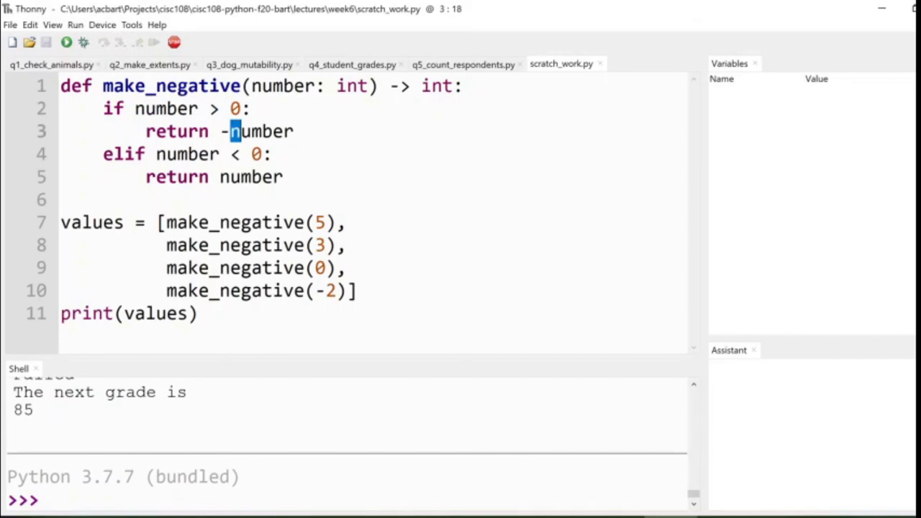
pyautogui.moveTo(156, 154)
pyautogui.mouseDown()
pyautogui.moveTo(272, 154)
pyautogui.moveTo(261, 154)
pyautogui.mouseUp()
pyautogui.moveTo(219, 177); pyautogui.dragTo(284, 177)
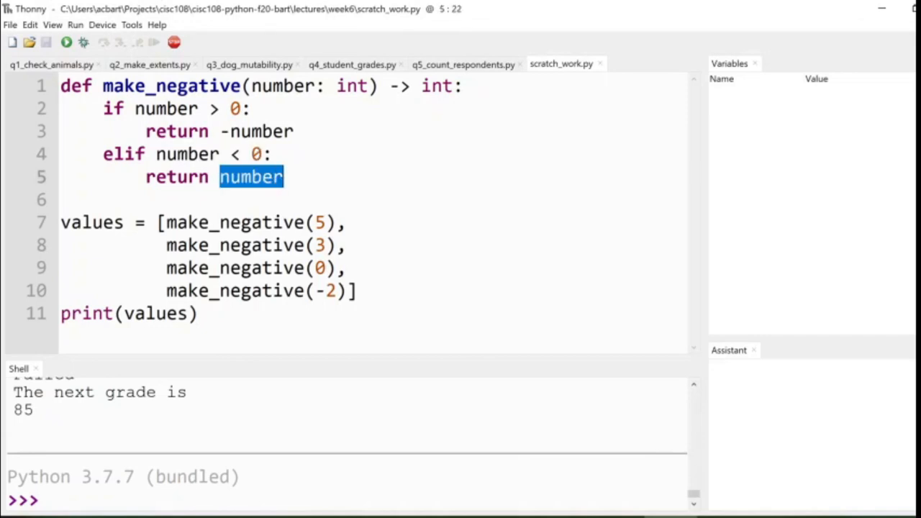
pyautogui.moveTo(175, 222); pyautogui.dragTo(335, 222)
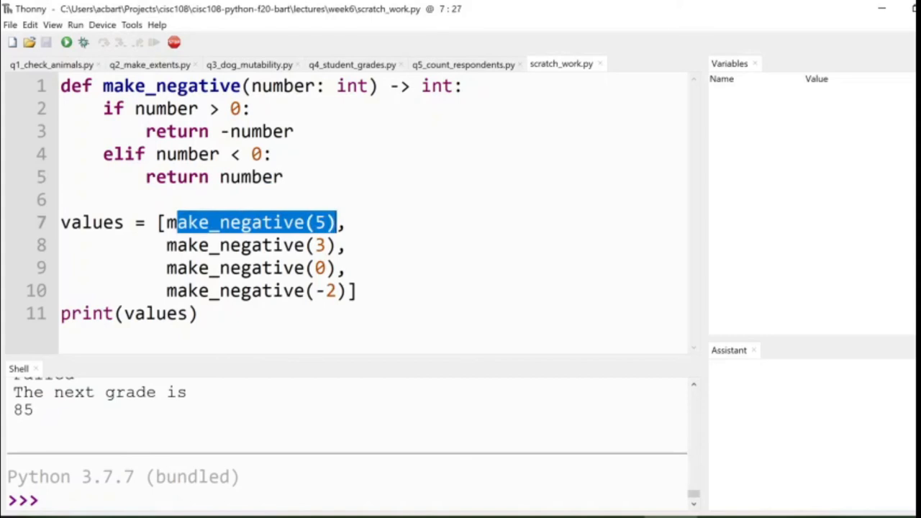
pyautogui.moveTo(176, 245); pyautogui.dragTo(336, 245)
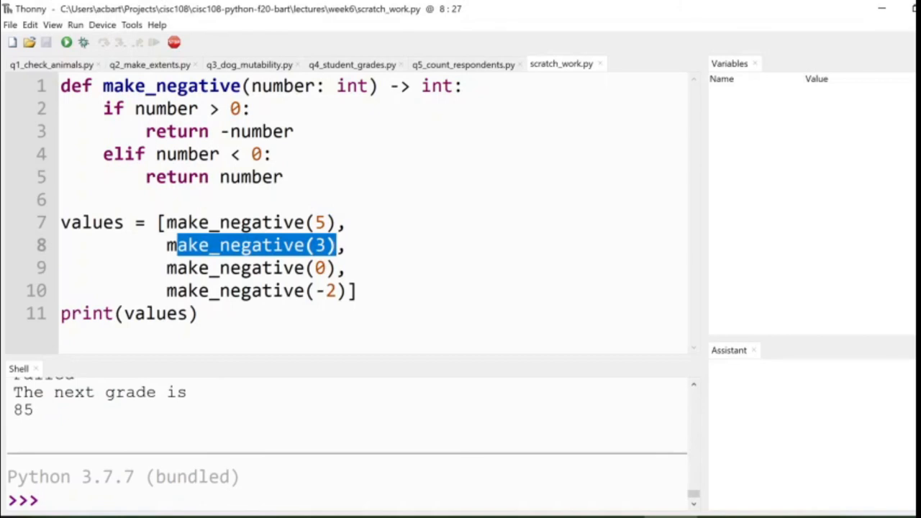
pyautogui.click(175, 245)
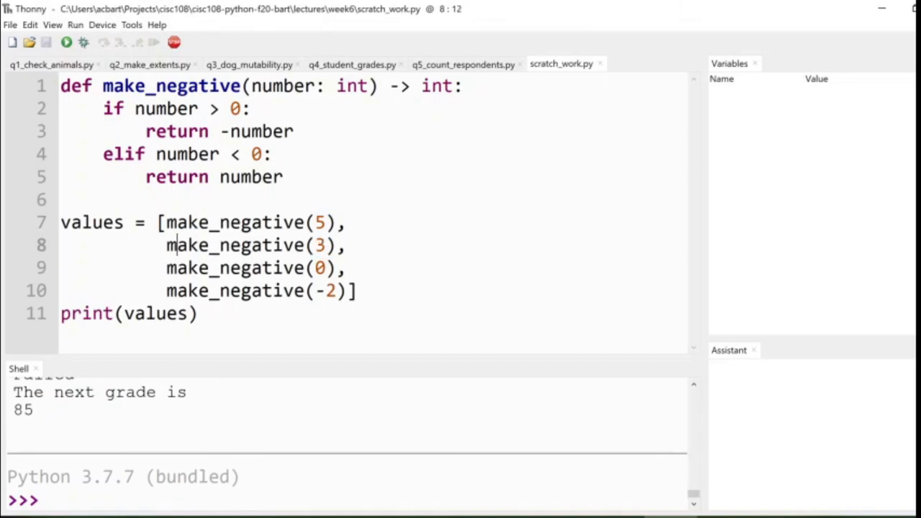
pyautogui.moveTo(166, 291)
pyautogui.mouseDown()
pyautogui.moveTo(263, 291)
pyautogui.moveTo(200, 313)
pyautogui.moveTo(347, 290)
pyautogui.mouseUp()
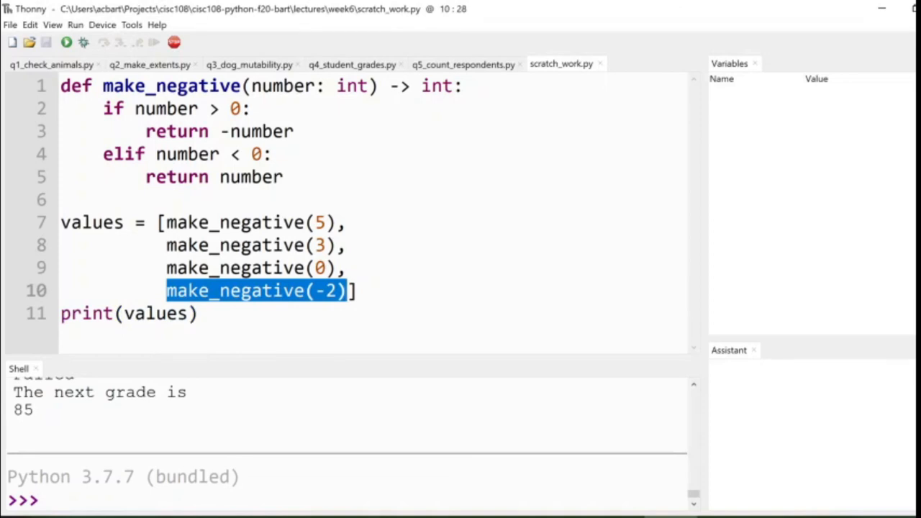
pyautogui.moveTo(166, 268); pyautogui.dragTo(347, 268)
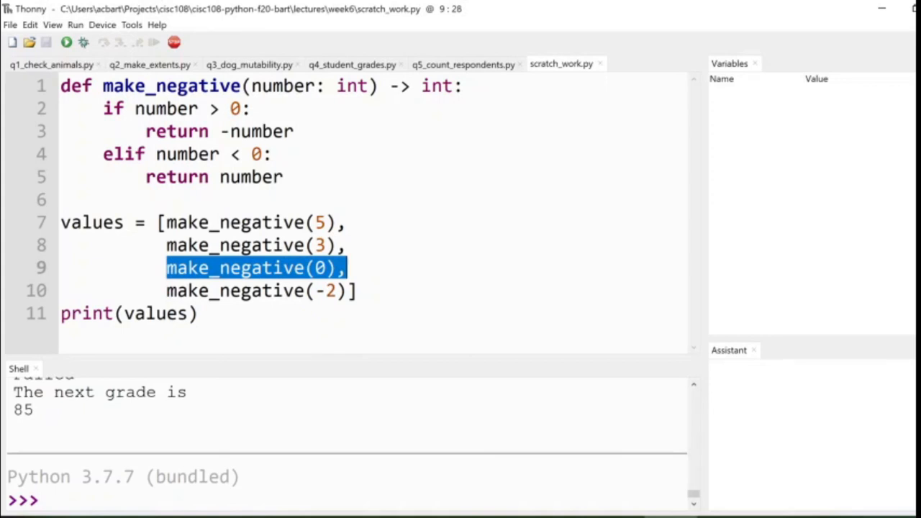
# Run scratch_work.py and highlight the printed [-5, -3, None, -2] and the values variable in print.
pyautogui.click(66, 43)
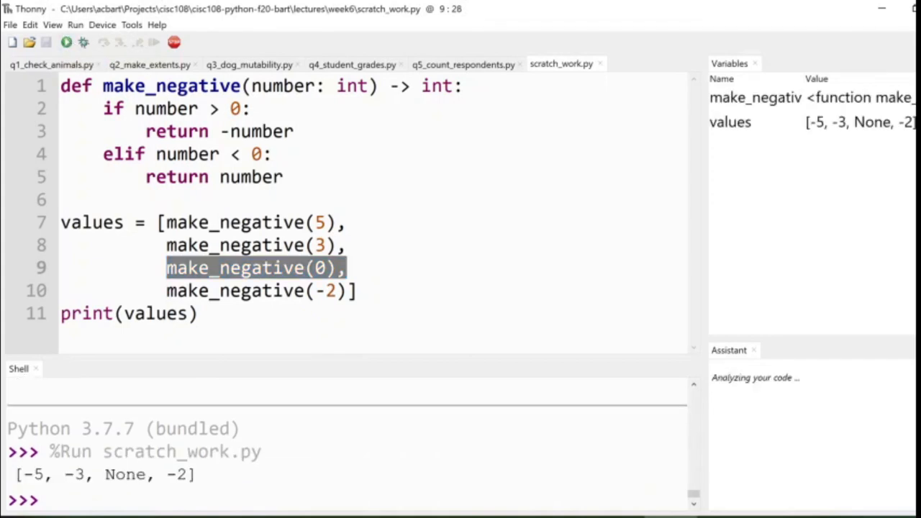
pyautogui.moveTo(15, 476); pyautogui.dragTo(227, 491)
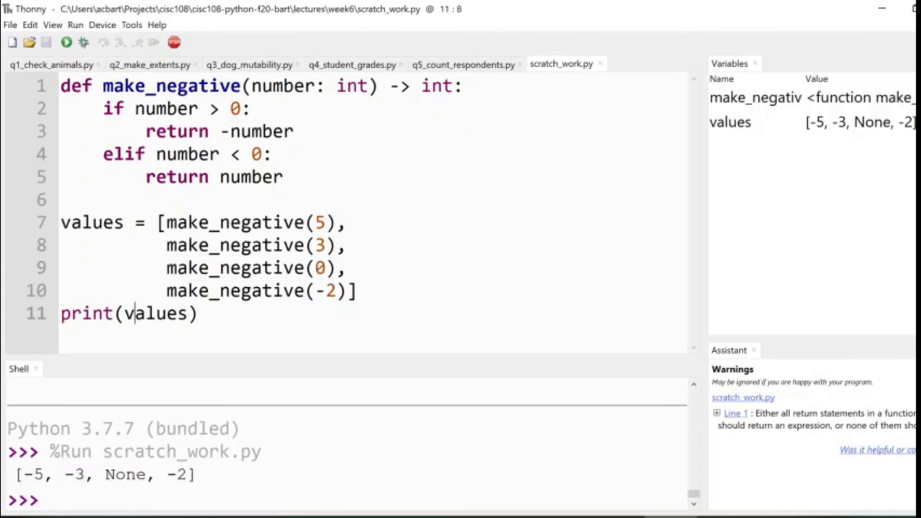
pyautogui.moveTo(125, 313); pyautogui.dragTo(189, 313)
pyautogui.moveTo(16, 477); pyautogui.dragTo(149, 482)
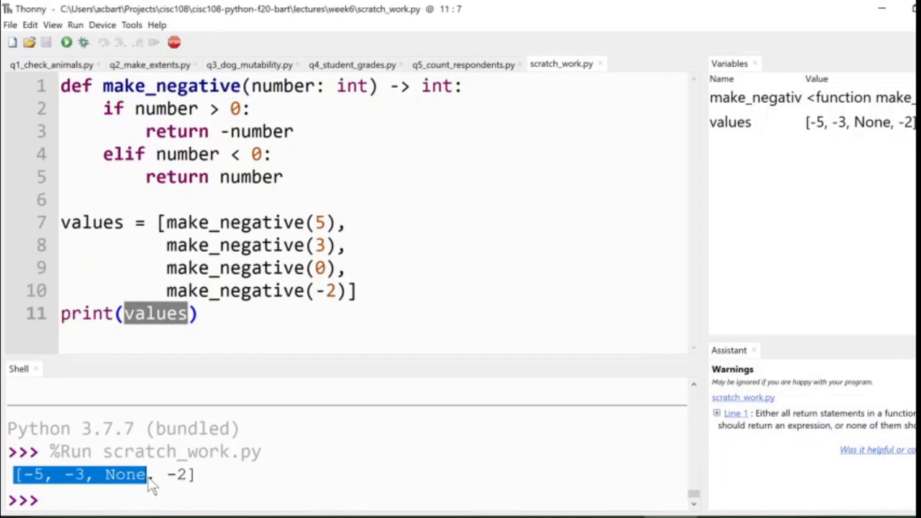
pyautogui.click(197, 477)
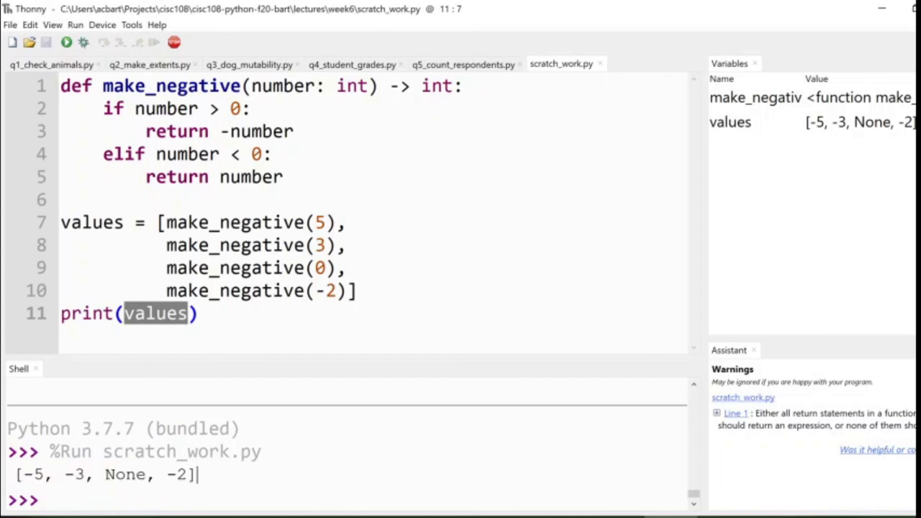
pyautogui.click(285, 177)
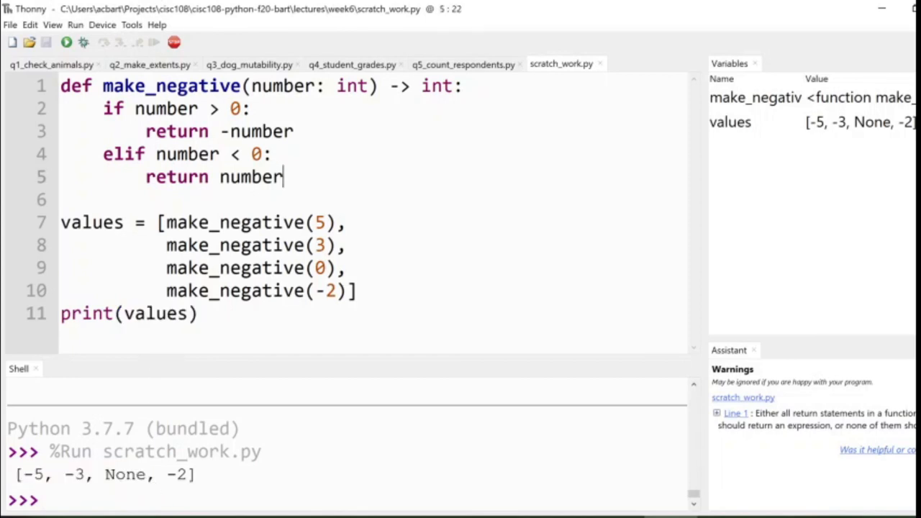
# Start the debugger and step through make_negative(5) until it returns -5.
pyautogui.click(84, 42)
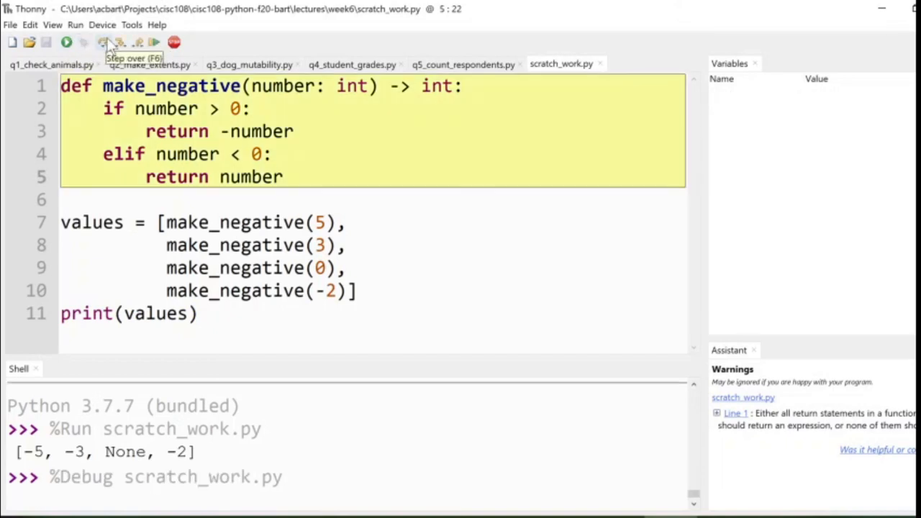
pyautogui.click(106, 45)
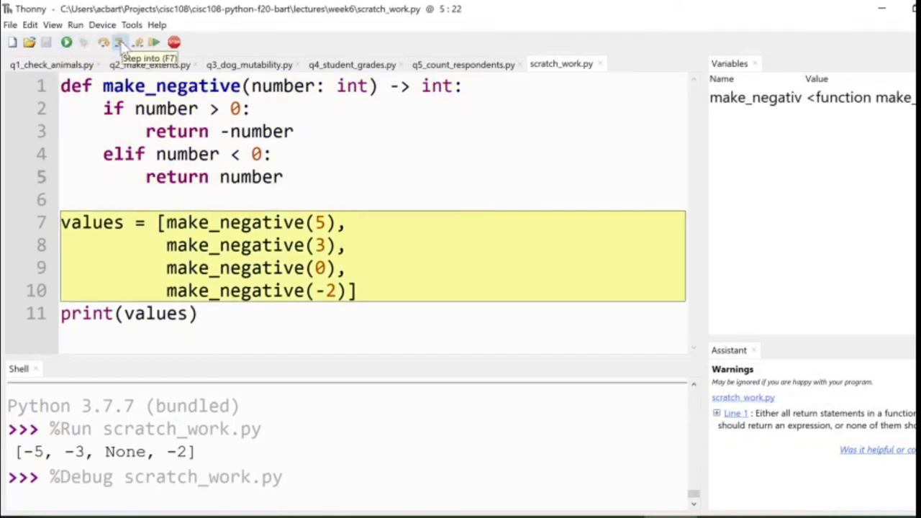
pyautogui.click(120, 43)
pyautogui.click(120, 43)
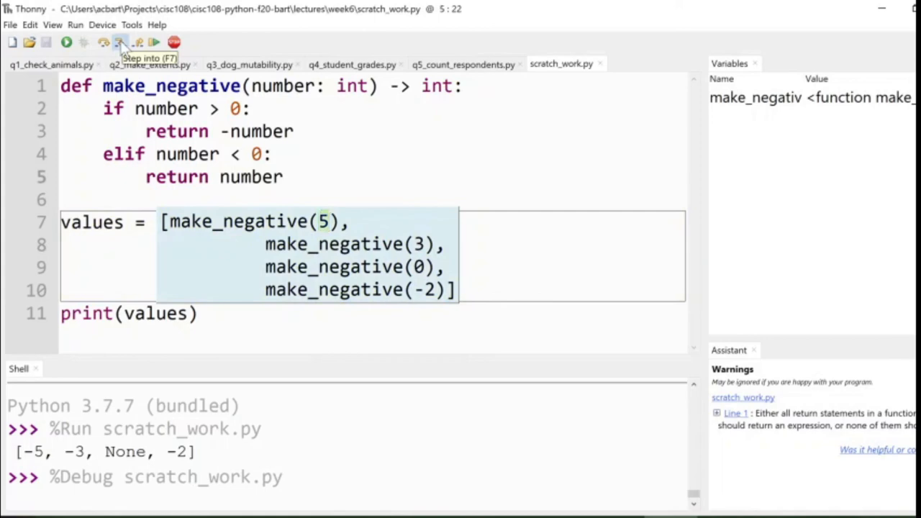
pyautogui.click(121, 43)
pyautogui.click(120, 43)
pyautogui.click(120, 43)
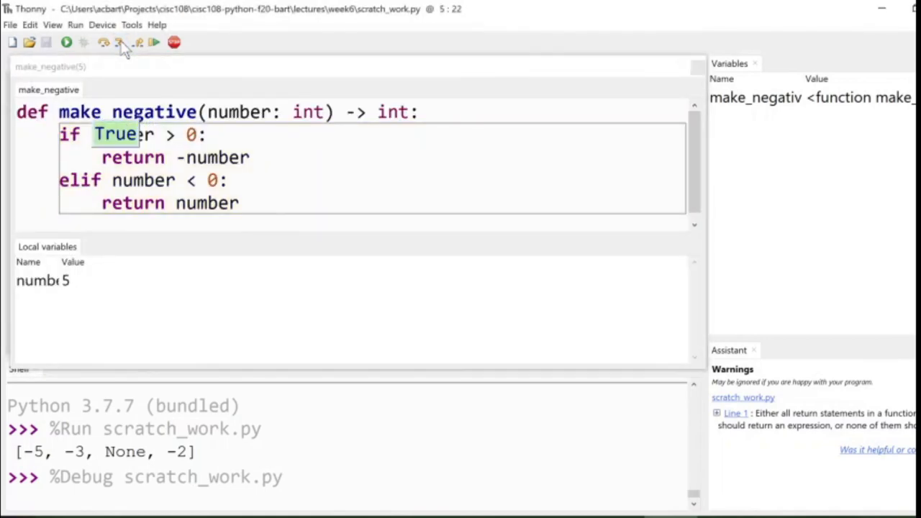
pyautogui.click(120, 43)
pyautogui.click(120, 43)
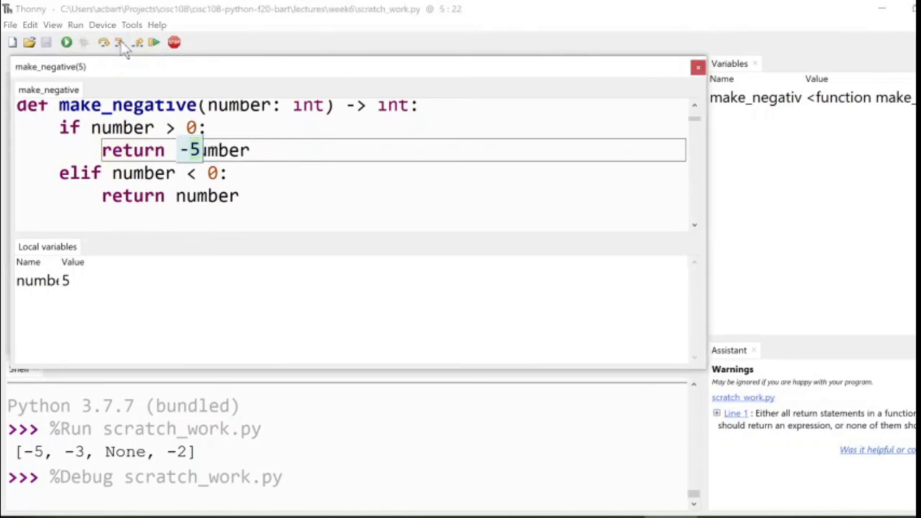
pyautogui.click(120, 43)
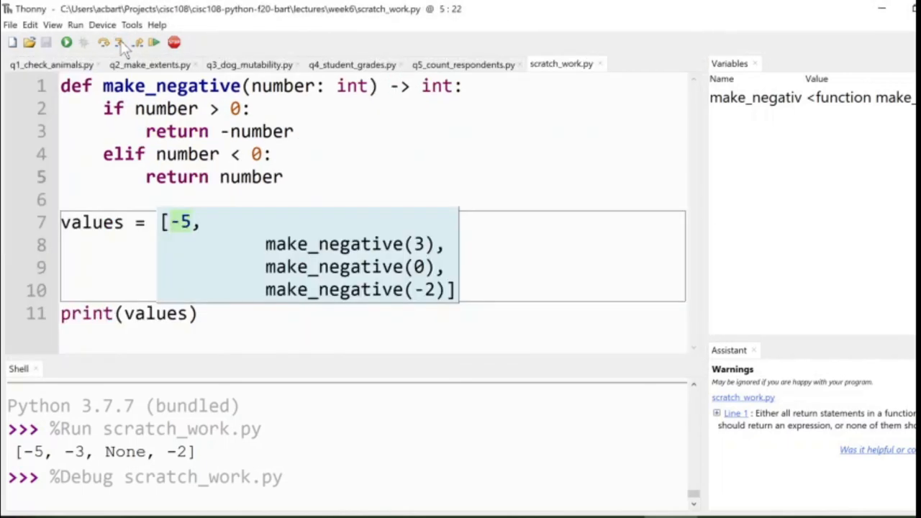
# Step through make_negative(3), evaluating 3 > 0 as True and returning -3.
pyautogui.click(120, 43)
pyautogui.click(120, 43)
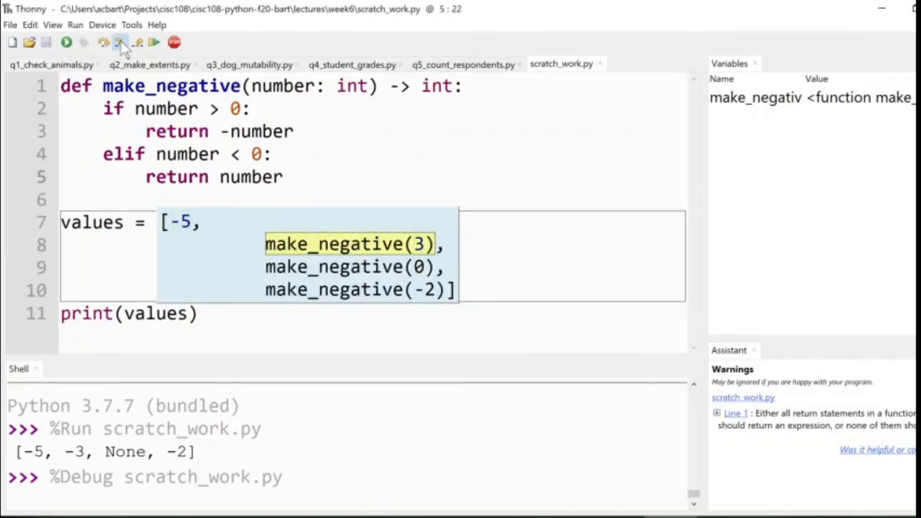
pyautogui.click(120, 43)
pyautogui.click(120, 43)
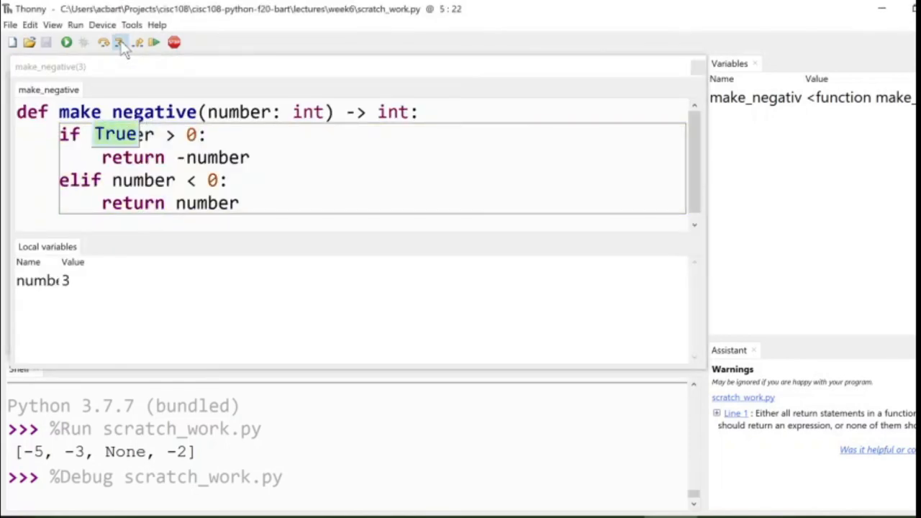
pyautogui.click(120, 44)
pyautogui.click(120, 43)
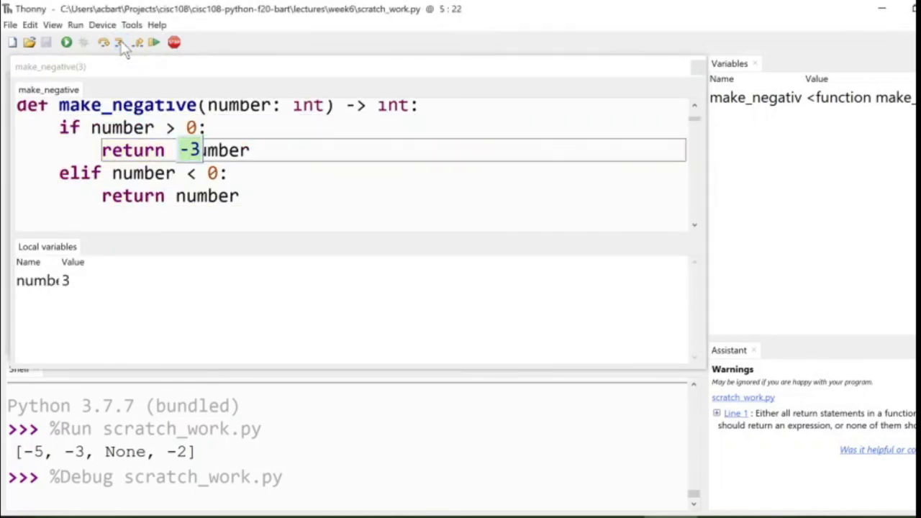
pyautogui.click(120, 43)
# Step through make_negative(0), where both 0 > 0 and the elif check fail, yielding None.
pyautogui.click(120, 43)
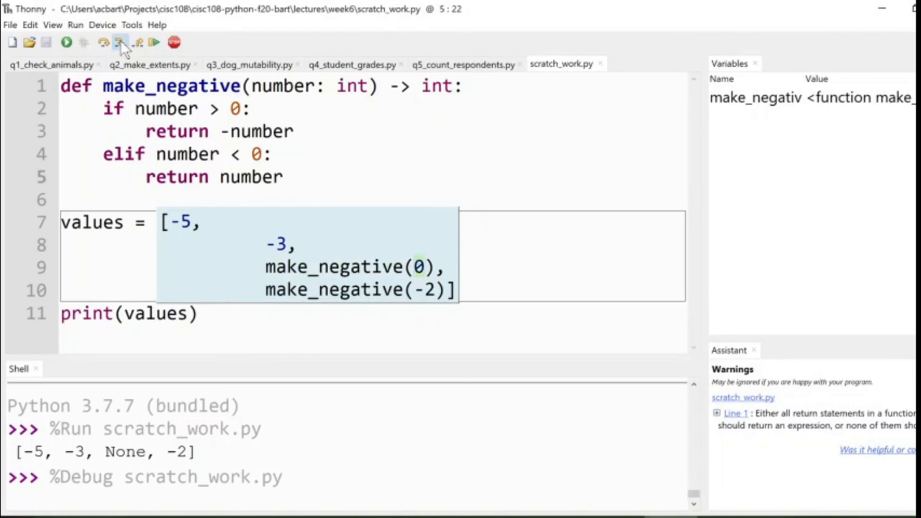
pyautogui.click(120, 43)
pyautogui.click(120, 43)
pyautogui.click(120, 43)
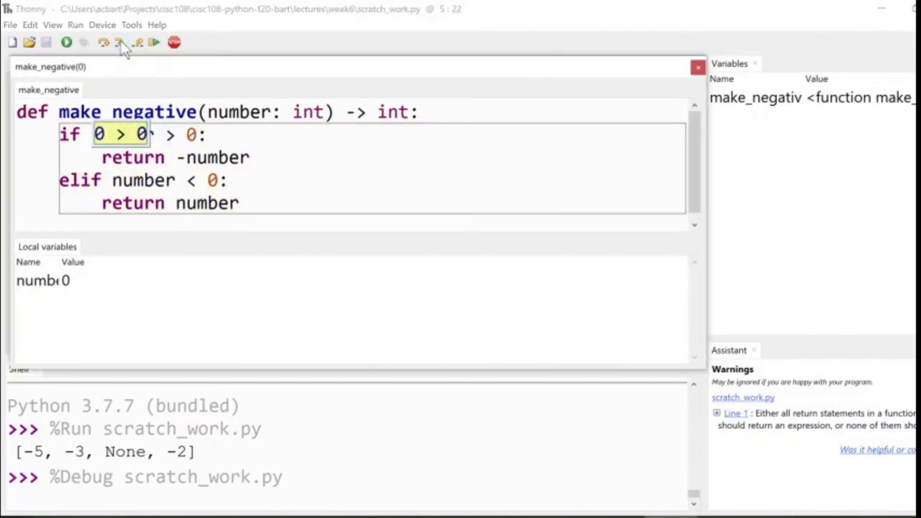
pyautogui.click(120, 43)
pyautogui.click(120, 43)
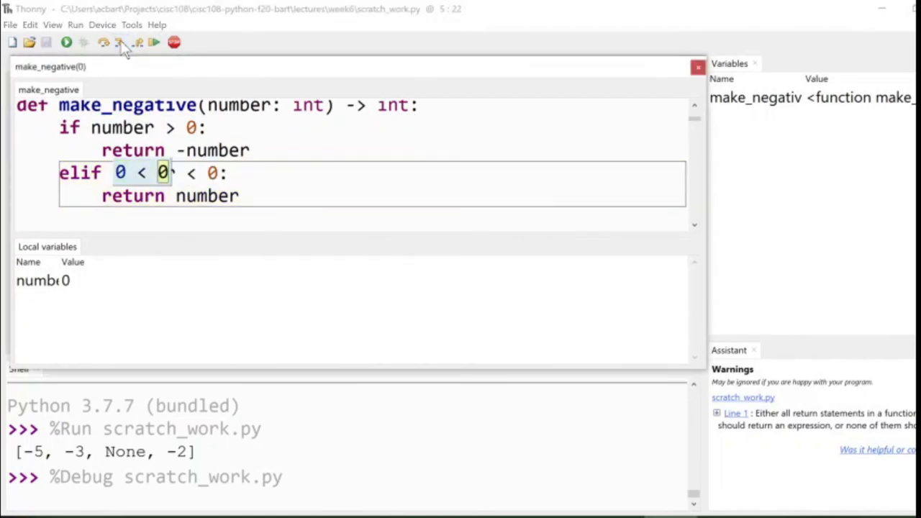
pyautogui.click(120, 43)
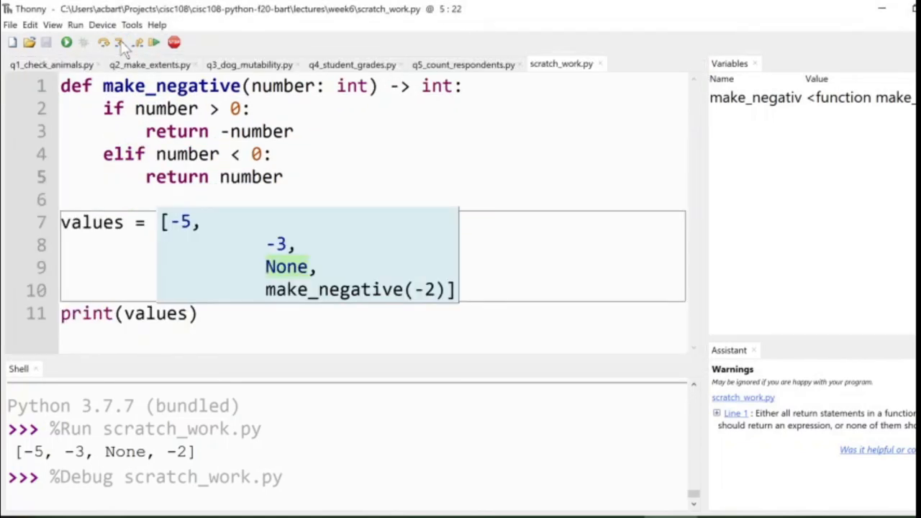
# Step through make_negative(-2), taking the number < 0 branch and returning -2 into the list.
pyautogui.click(120, 43)
pyautogui.click(120, 44)
pyautogui.click(120, 43)
pyautogui.click(120, 43)
pyautogui.click(120, 43)
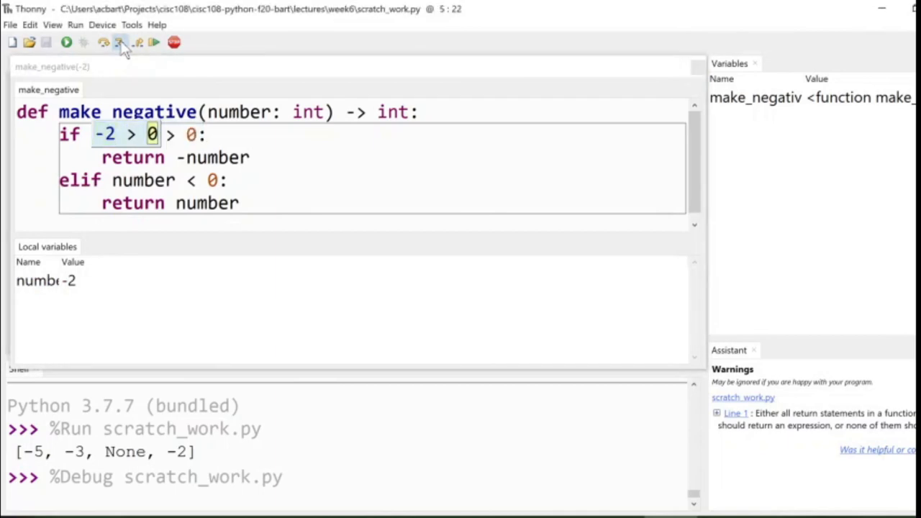
pyautogui.click(120, 44)
pyautogui.click(120, 43)
pyautogui.click(120, 43)
pyautogui.click(120, 43)
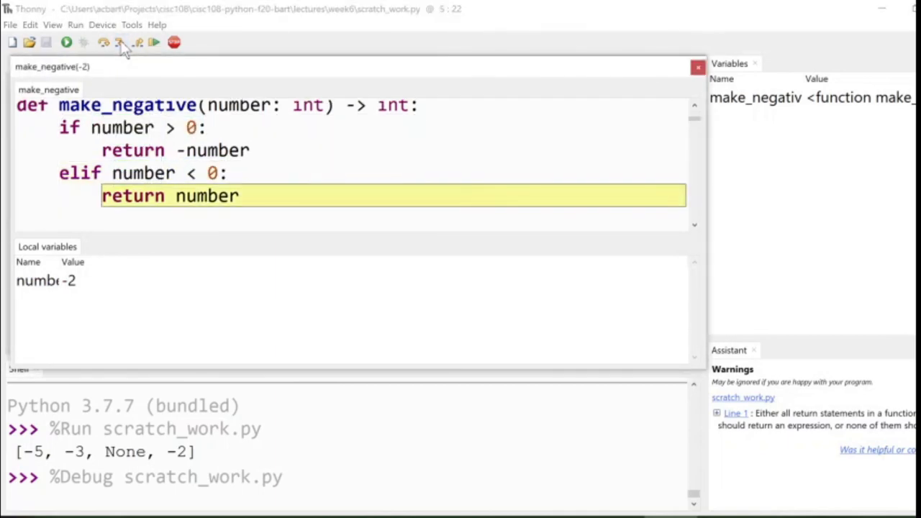
pyautogui.click(121, 43)
pyautogui.click(121, 43)
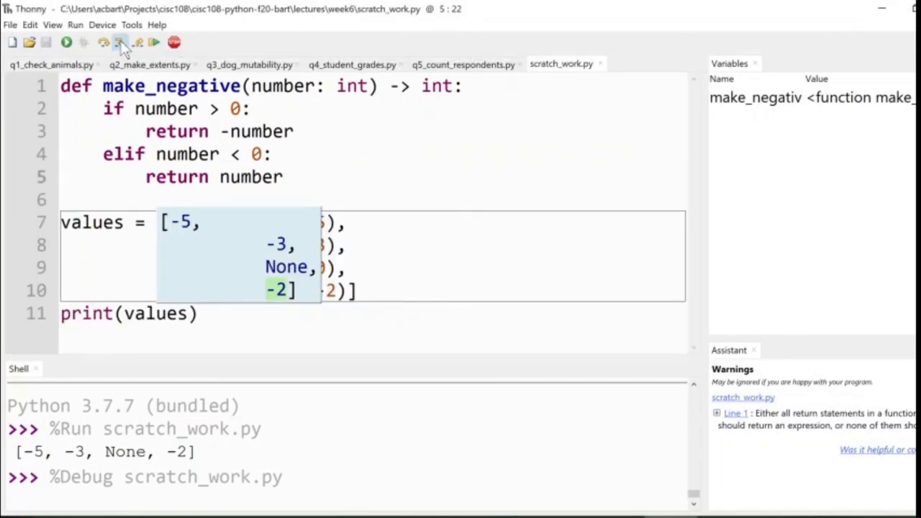
# Finish assigning values and step through print so the shell shows [-5, -3, None, -2].
pyautogui.click(120, 43)
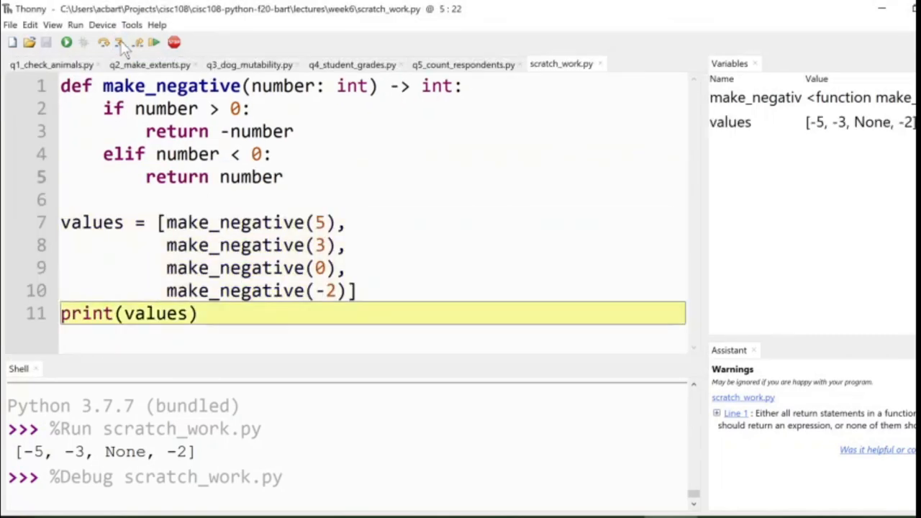
pyautogui.click(121, 43)
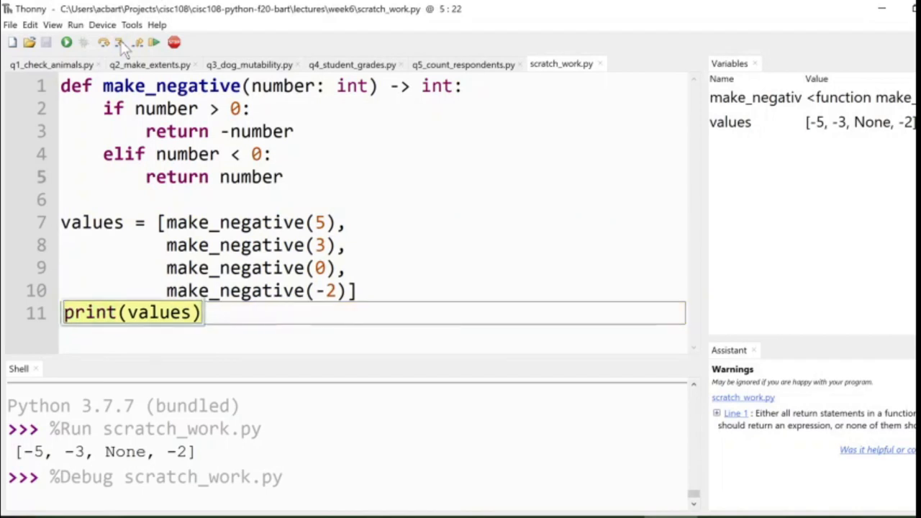
pyautogui.click(120, 43)
pyautogui.click(120, 43)
pyautogui.click(120, 43)
# End the debug run, pick out None in the shell and highlight the function body lines 2–5.
pyautogui.click(120, 44)
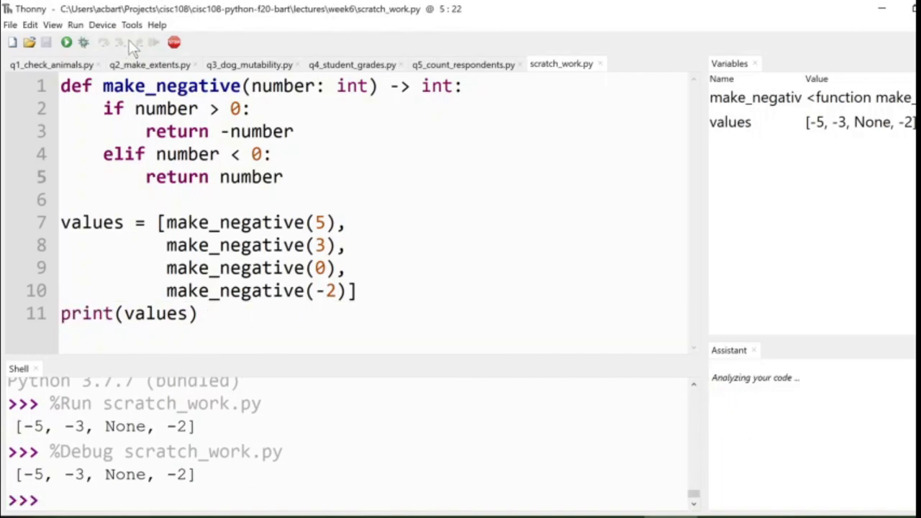
pyautogui.click(173, 43)
pyautogui.click(177, 244)
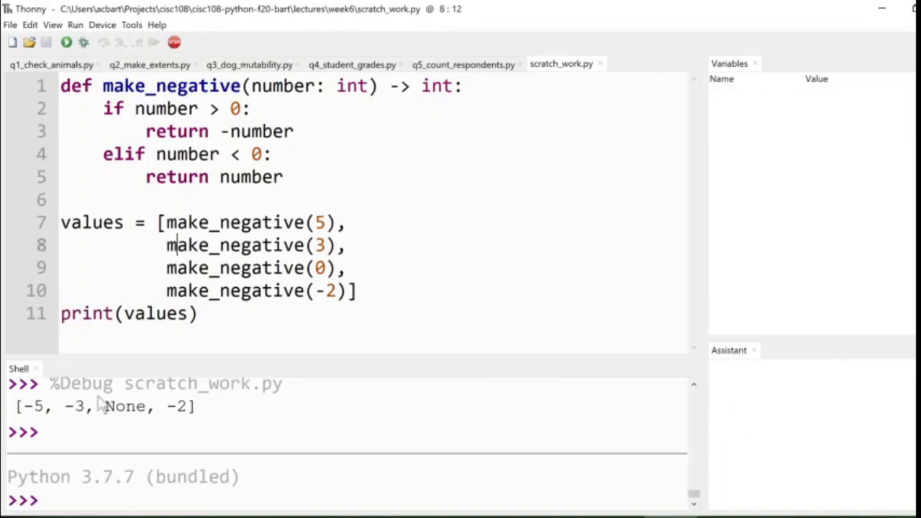
pyautogui.doubleClick(119, 407)
pyautogui.click(198, 245)
pyautogui.moveTo(103, 107); pyautogui.dragTo(284, 176)
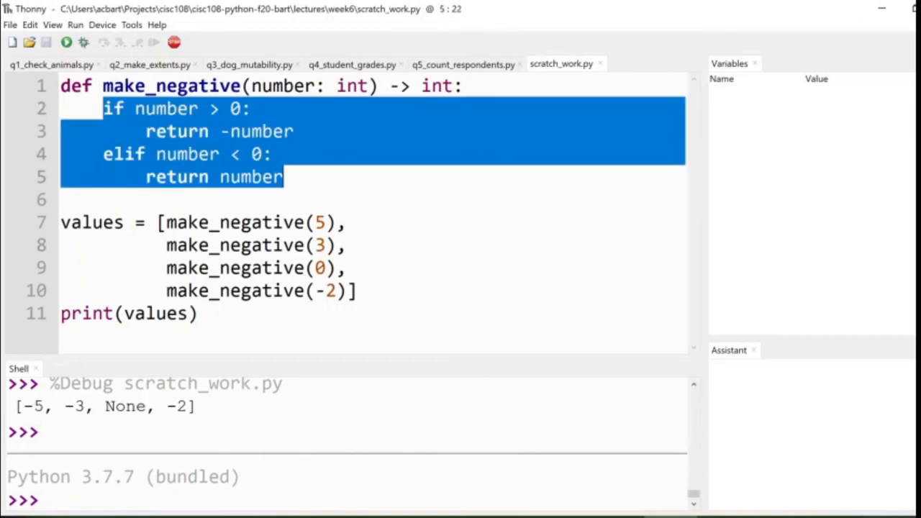
pyautogui.click(220, 154)
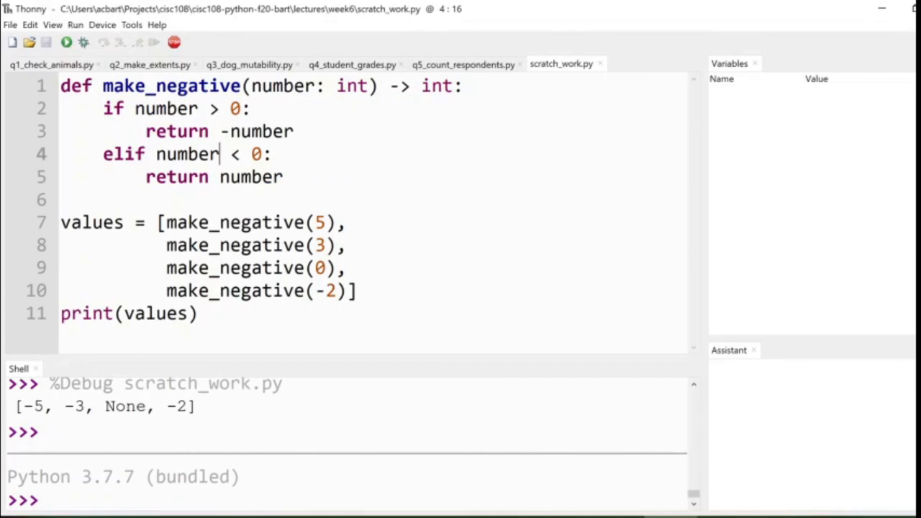
pyautogui.press('Down')
pyautogui.press('End')
# Pick out None again and mark the function's return branches, then clear the marks.
pyautogui.doubleClick(127, 407)
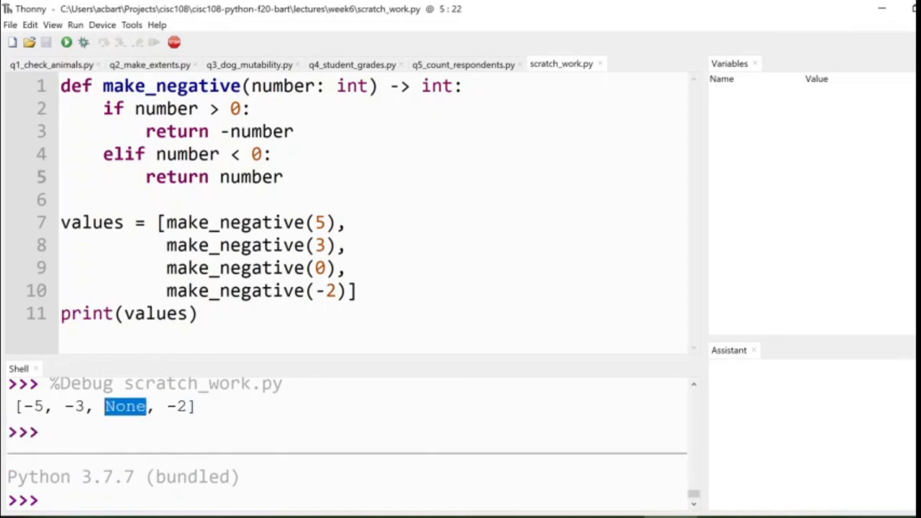
pyautogui.click(187, 177)
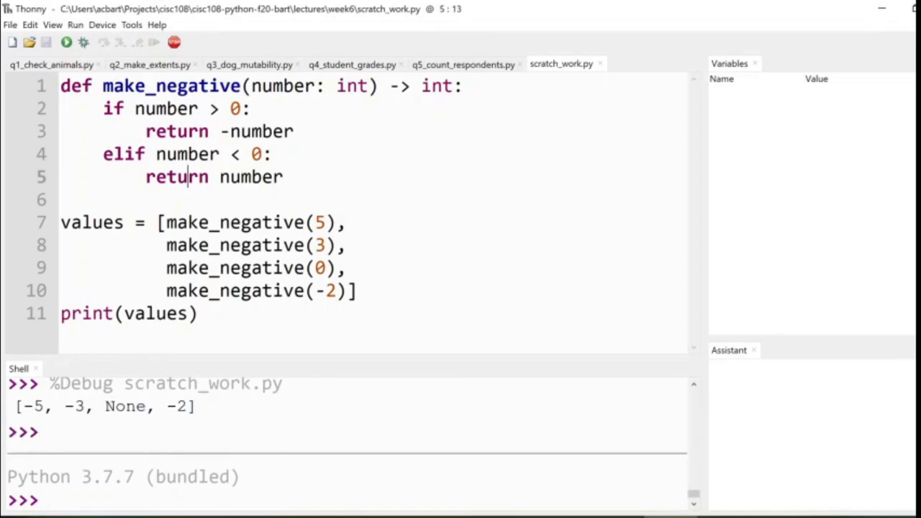
pyautogui.moveTo(285, 177); pyautogui.dragTo(103, 108)
pyautogui.click(102, 131)
# Delete the stray spaces on blank line 6, save scratch_work.py and highlight the list of make_negative calls.
pyautogui.press('Down')
pyautogui.press('Down')
pyautogui.press('Down')
pyautogui.press('Home')
pyautogui.hotkey('shift', 'End')
pyautogui.press('BackSpace')
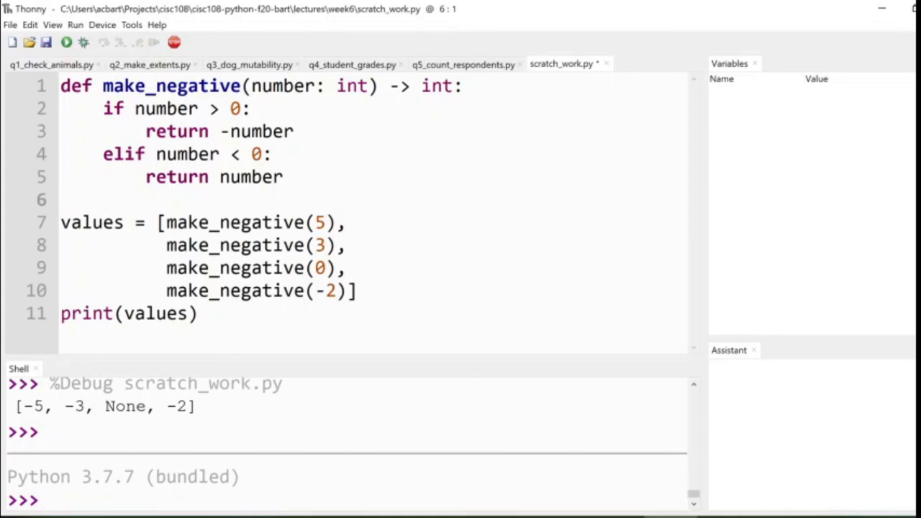
pyautogui.hotkey('ctrl', 's')
pyautogui.moveTo(157, 222); pyautogui.dragTo(358, 291)
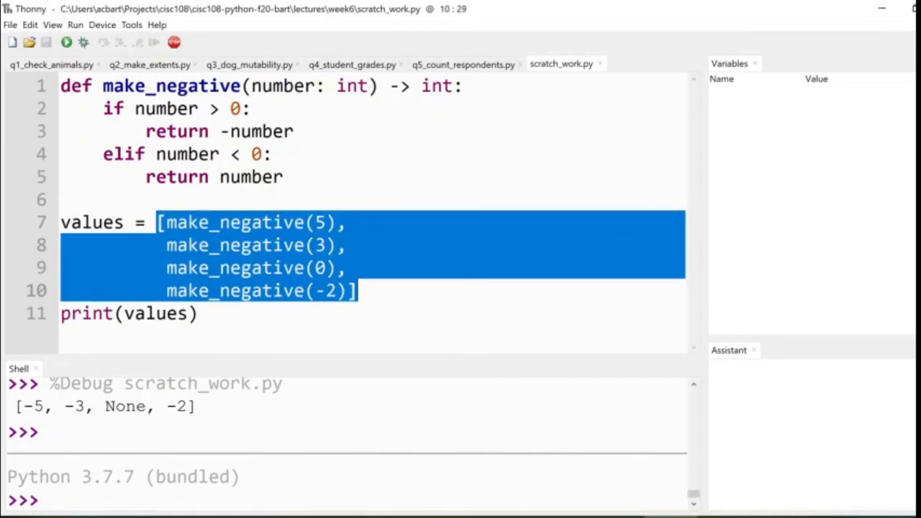
# Evaluate [5, True, "Hello"] in the shell, then recall and rerun it, echoing [5, True, 'Hello'] each time.
pyautogui.click(314, 268)
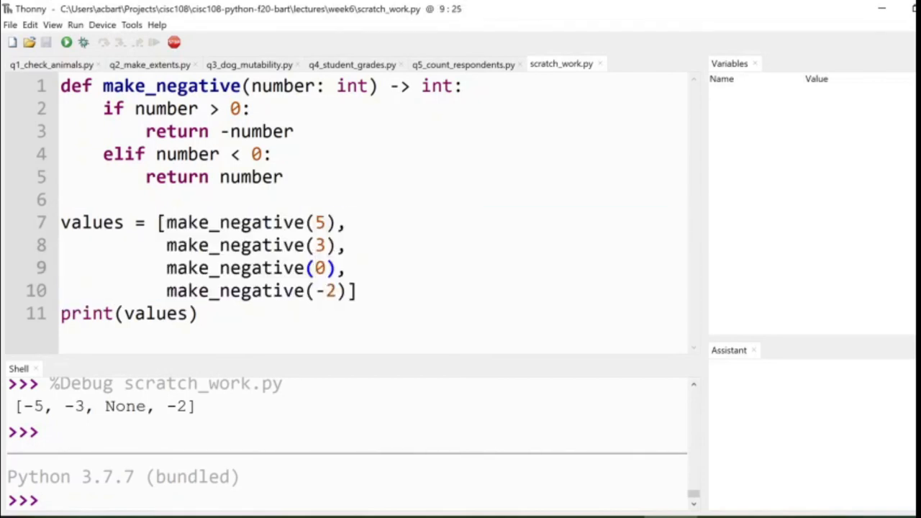
pyautogui.click(138, 501)
pyautogui.write('[5, True, ')
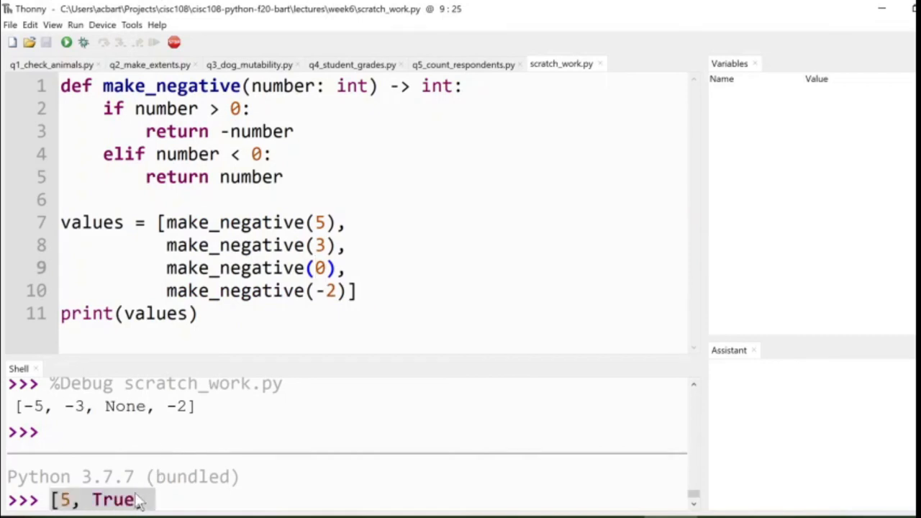
pyautogui.write('"Hello"')
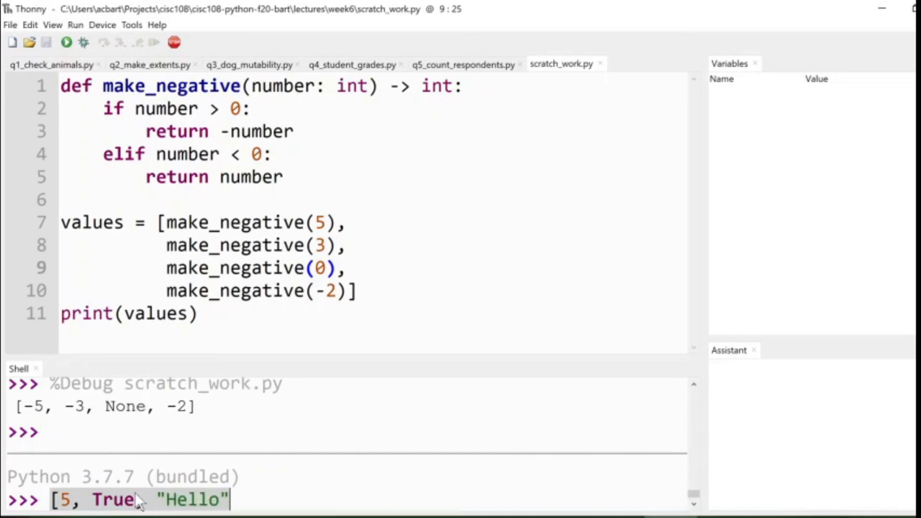
pyautogui.write(']')
pyautogui.press('Return')
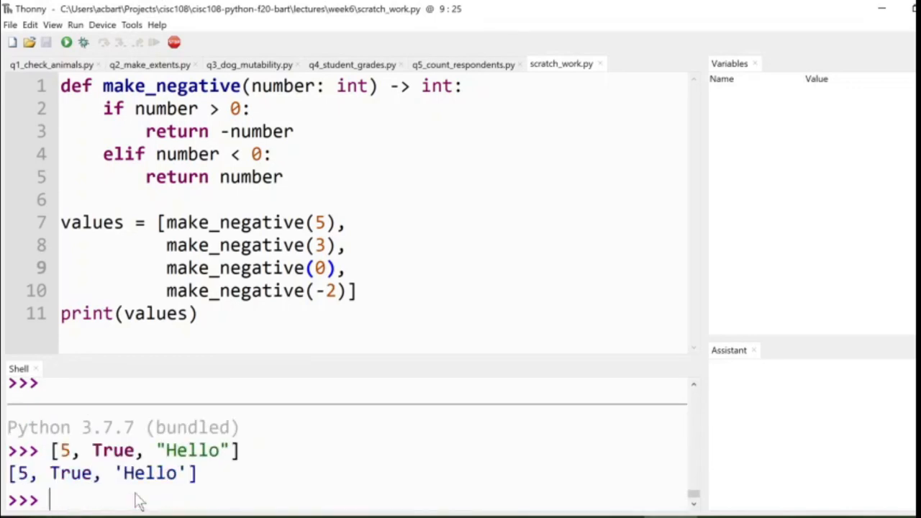
pyautogui.press('Up')
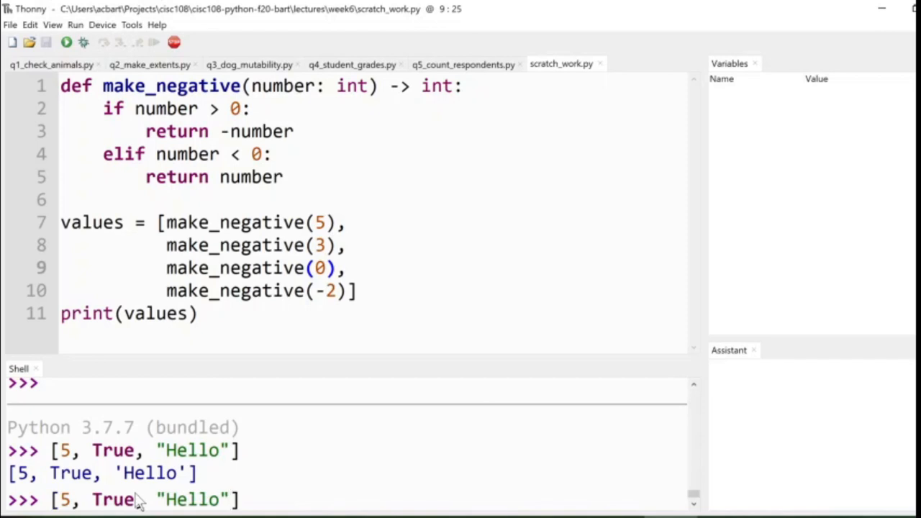
pyautogui.press('Return')
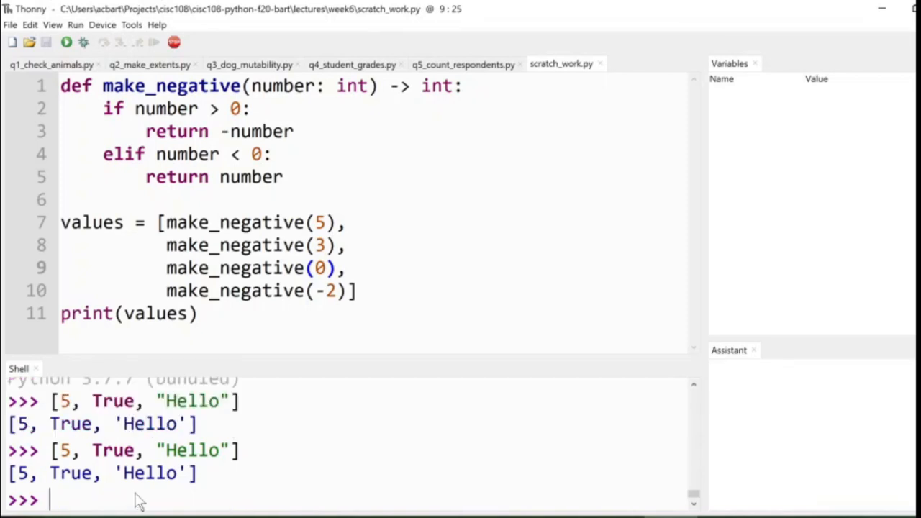